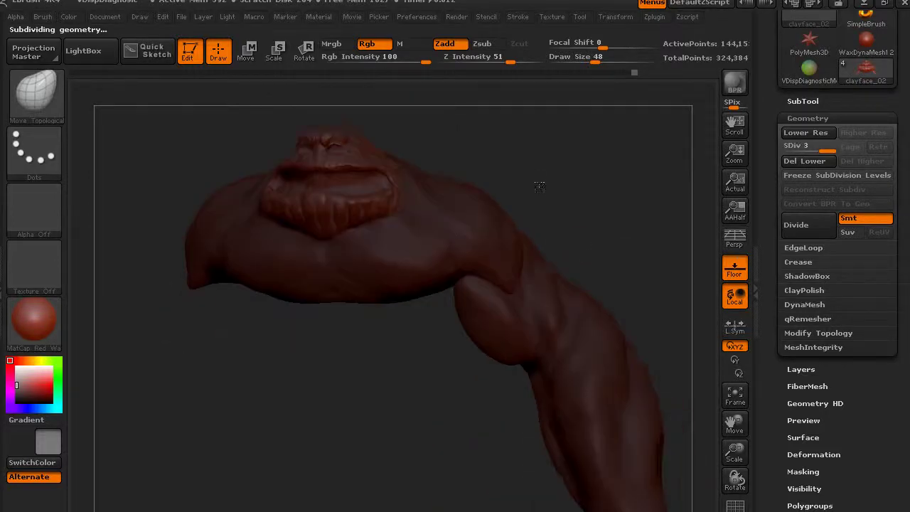
Delete the ZSphere subtool, leaving the two clayface_02 subtools and Skin_ZSphere
{"action": "left_click", "coordinate": [810, 103]}
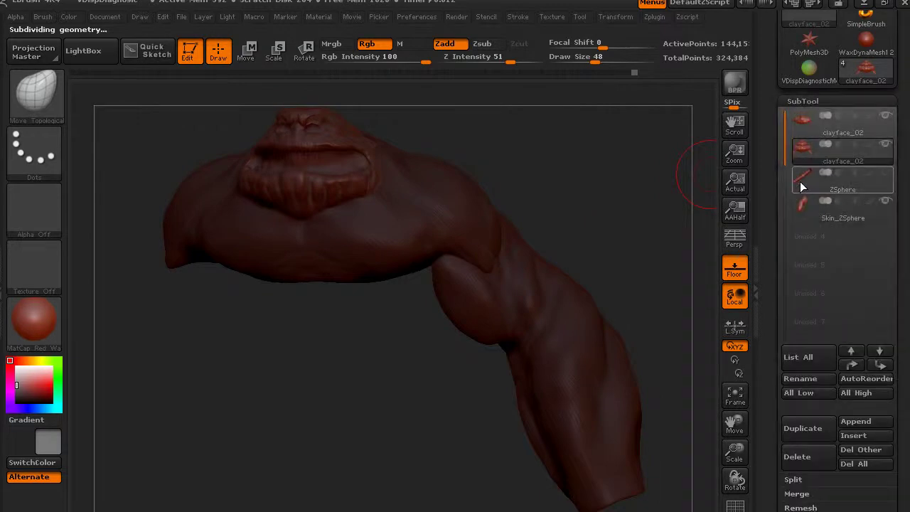
{"action": "left_click", "coordinate": [803, 178]}
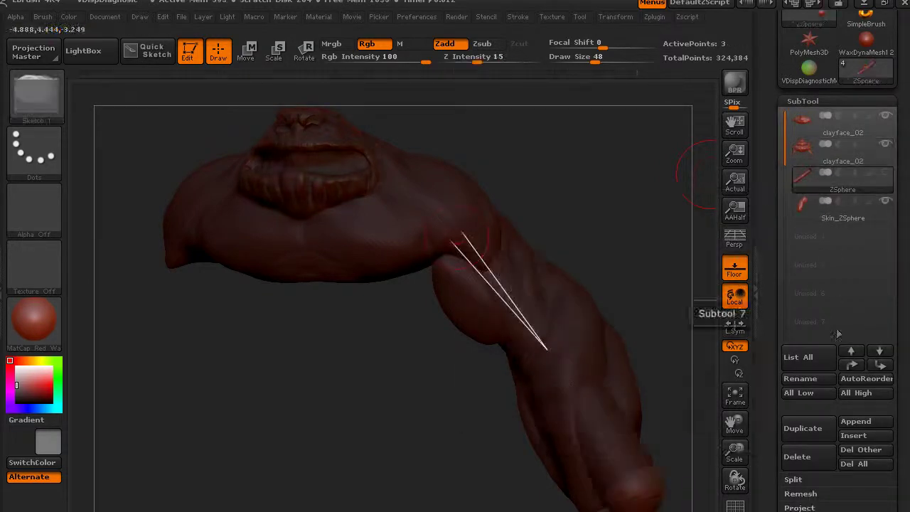
{"action": "left_click", "coordinate": [823, 459]}
{"action": "left_click", "coordinate": [646, 485]}
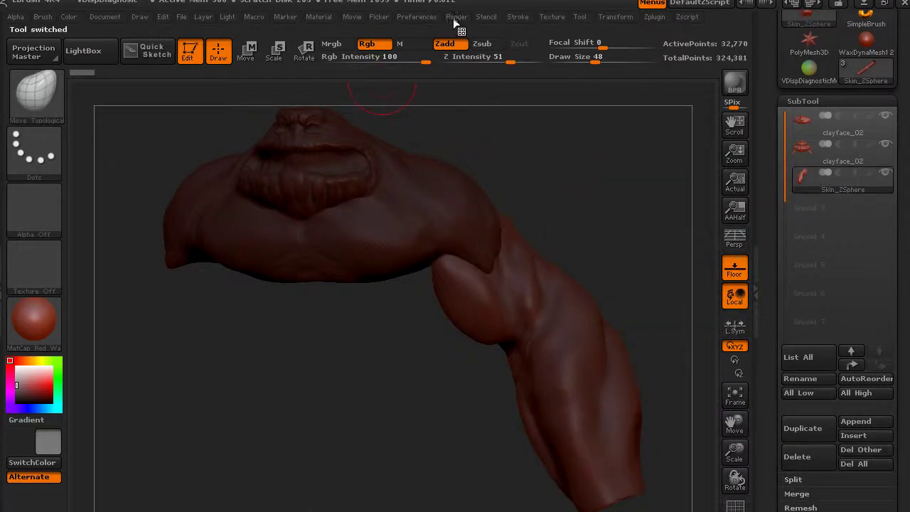
Mirror the arm across X with SubTool Master, merging both arms into one subtool
{"action": "left_click", "coordinate": [652, 19]}
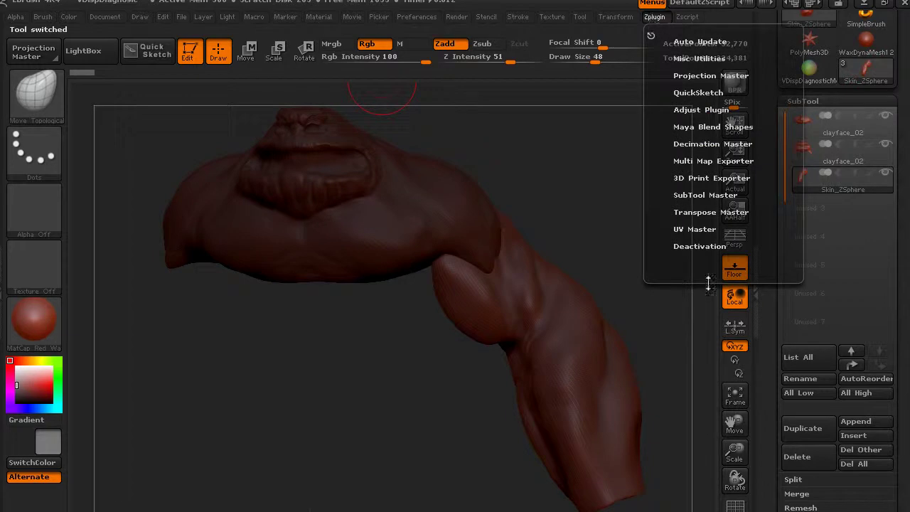
{"action": "left_click", "coordinate": [700, 196]}
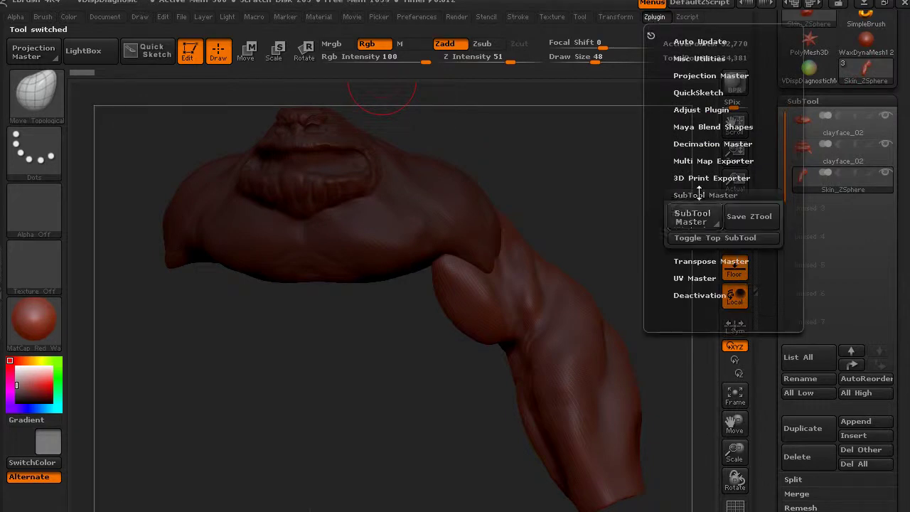
{"action": "left_click", "coordinate": [692, 223]}
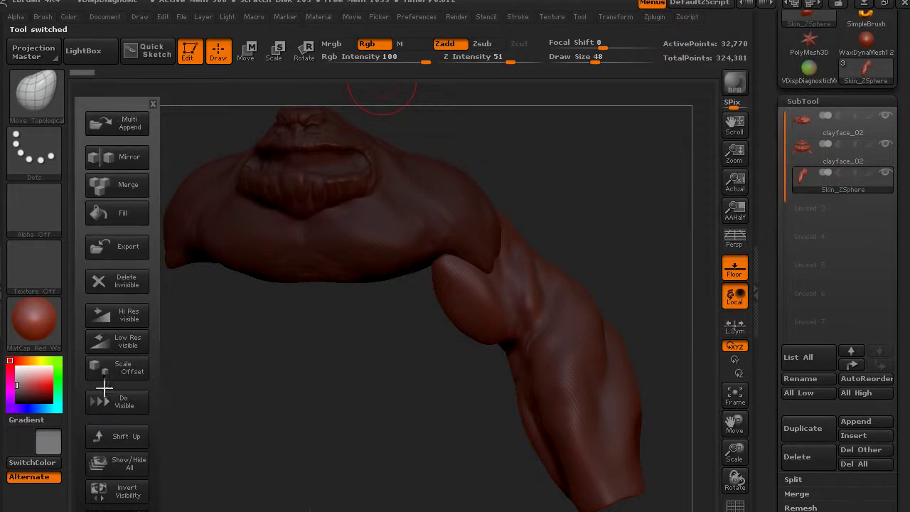
{"action": "left_click", "coordinate": [122, 151]}
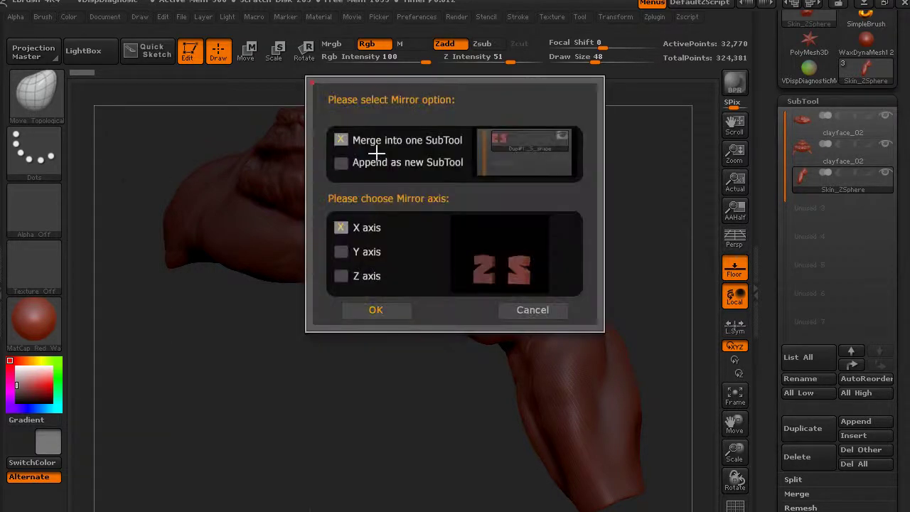
{"action": "left_click", "coordinate": [365, 313]}
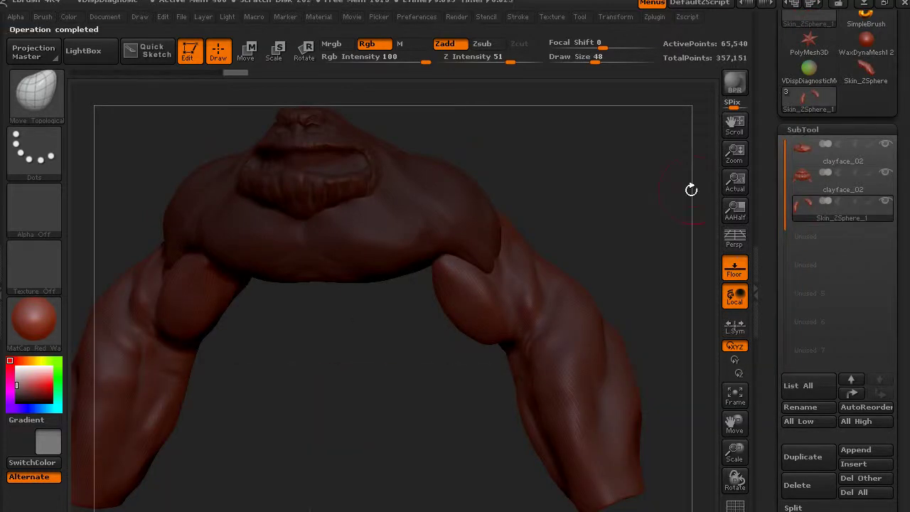
{"action": "mouse_move", "coordinate": [631, 222]}
{"action": "left_mouse_down"}
{"action": "mouse_move", "coordinate": [583, 218]}
{"action": "mouse_move", "coordinate": [616, 221]}
{"action": "left_mouse_up"}
Append a ZSphere as the fourth subtool, select it, and turn to a side view
{"action": "left_click", "coordinate": [810, 130]}
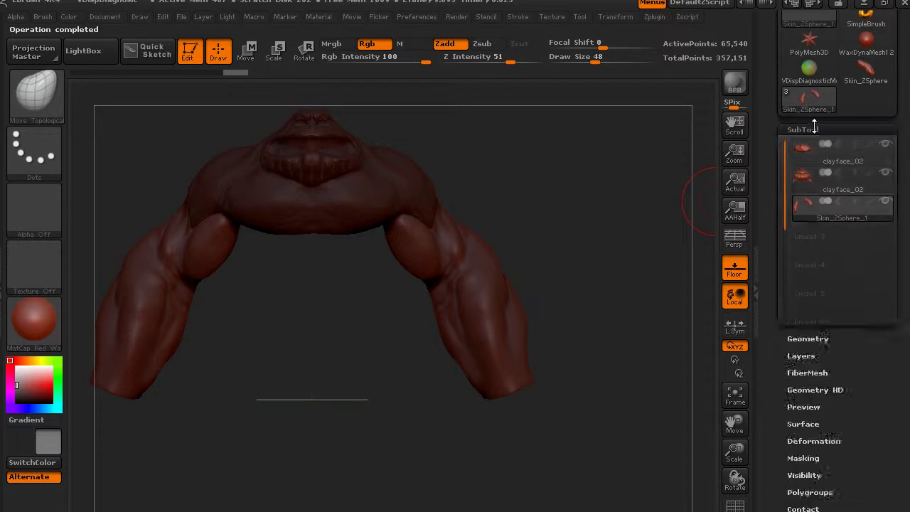
{"action": "left_click", "coordinate": [809, 127]}
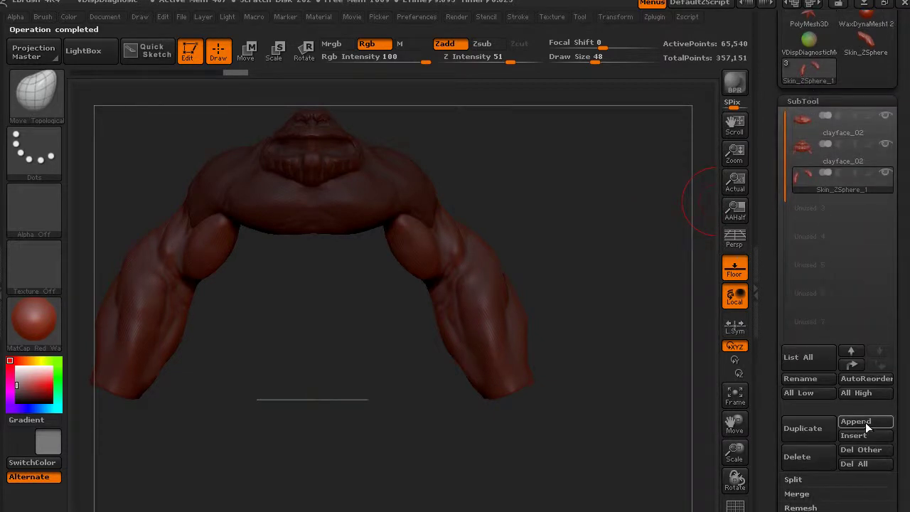
{"action": "left_click", "coordinate": [866, 424]}
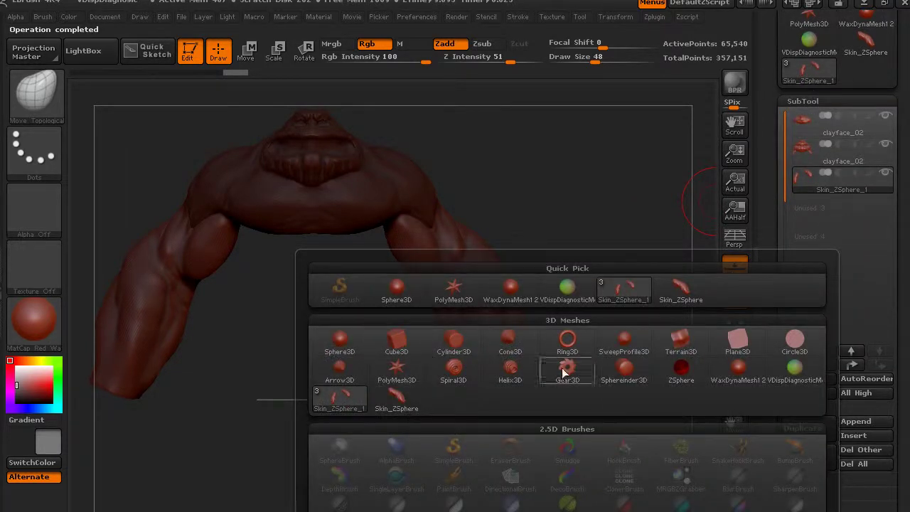
{"action": "left_click", "coordinate": [700, 365]}
{"action": "left_click", "coordinate": [805, 207]}
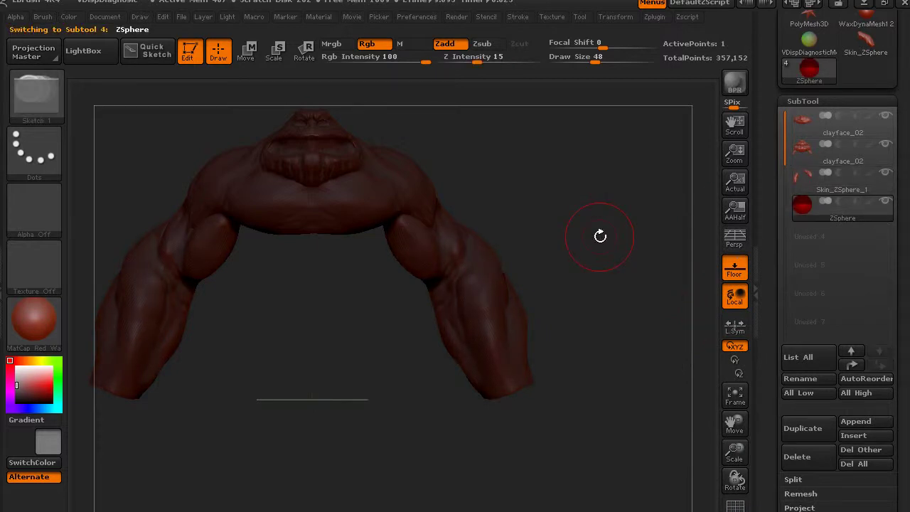
{"action": "left_click_drag", "start_coordinate": [600, 234], "coordinate": [538, 252]}
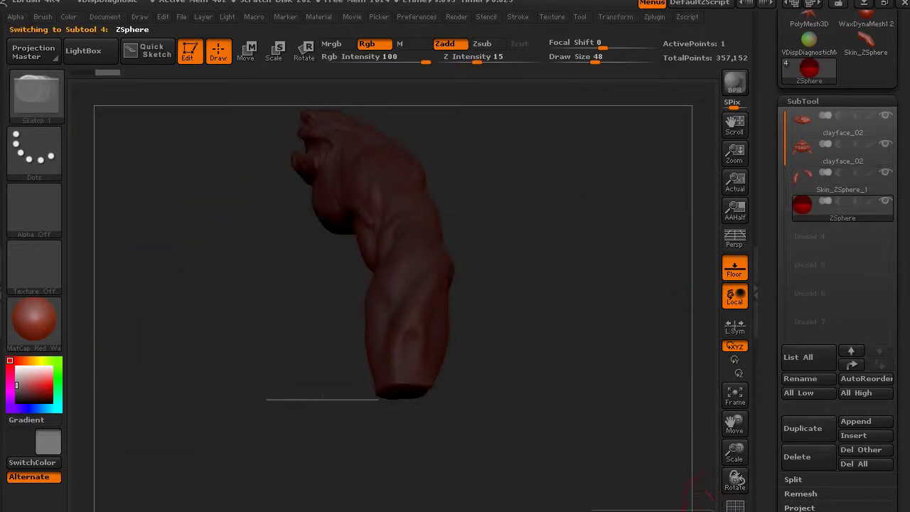
{"action": "left_click_drag", "start_coordinate": [519, 302], "coordinate": [519, 306]}
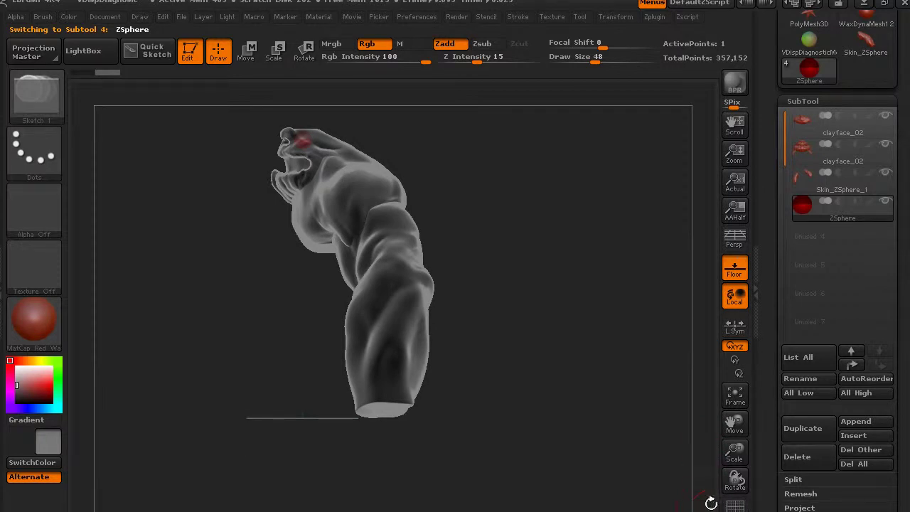
Orbit to a front view of the creature and return to ZSphere Draw mode
{"action": "left_click", "coordinate": [249, 54]}
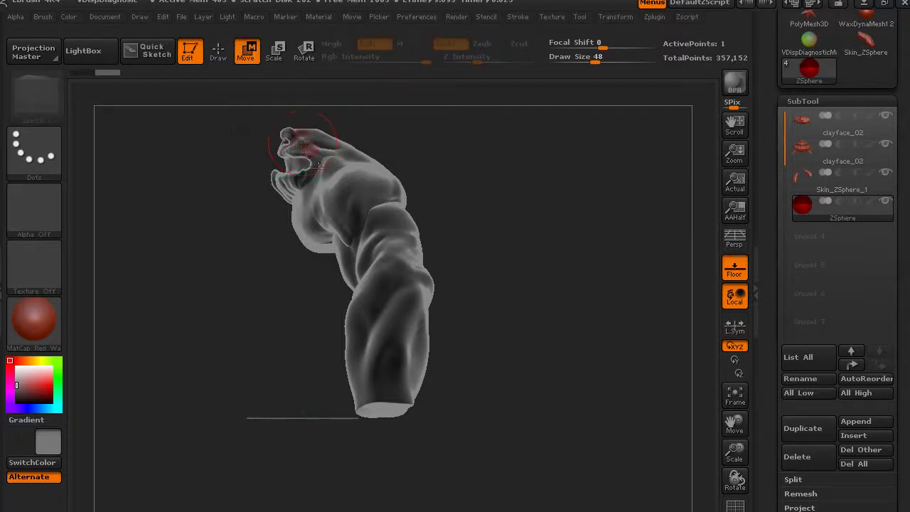
{"action": "left_click", "coordinate": [222, 54]}
{"action": "left_click_drag", "start_coordinate": [309, 97], "coordinate": [657, 182]}
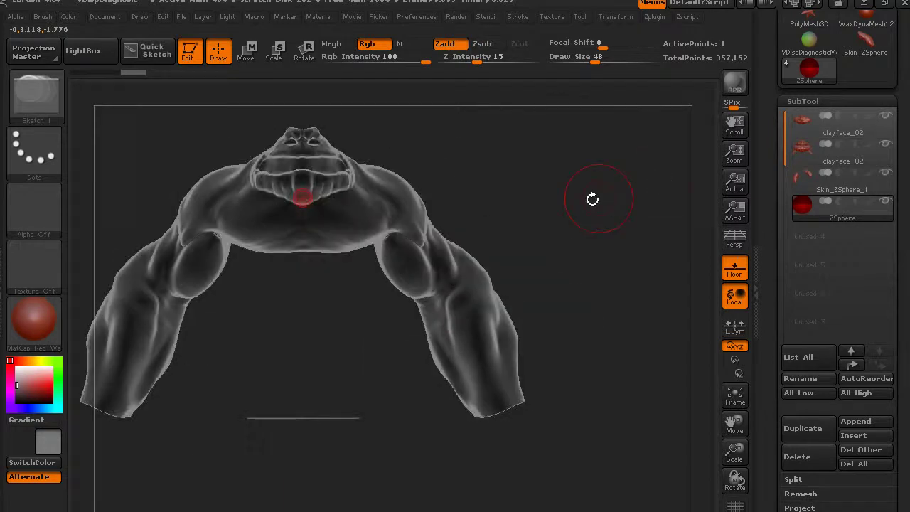
{"action": "left_click_drag", "start_coordinate": [593, 199], "coordinate": [541, 132]}
{"action": "left_click", "coordinate": [276, 51]}
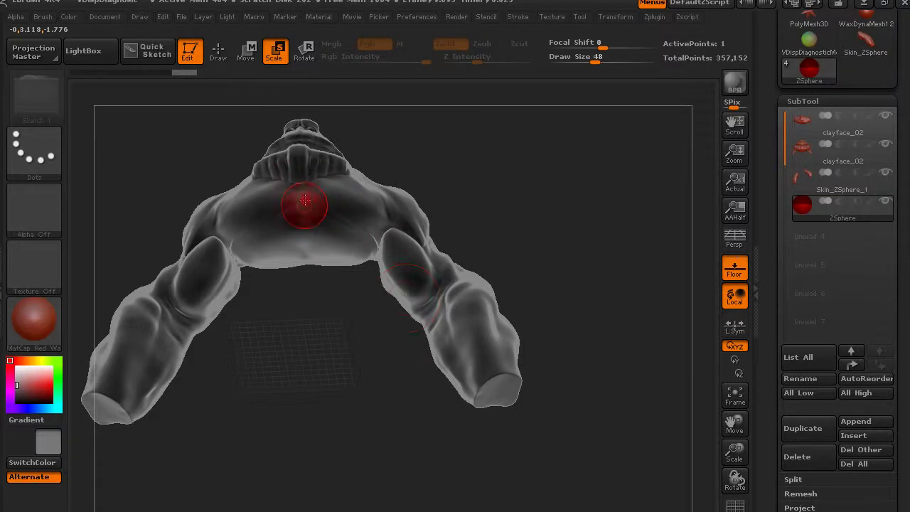
{"action": "left_click", "coordinate": [218, 54]}
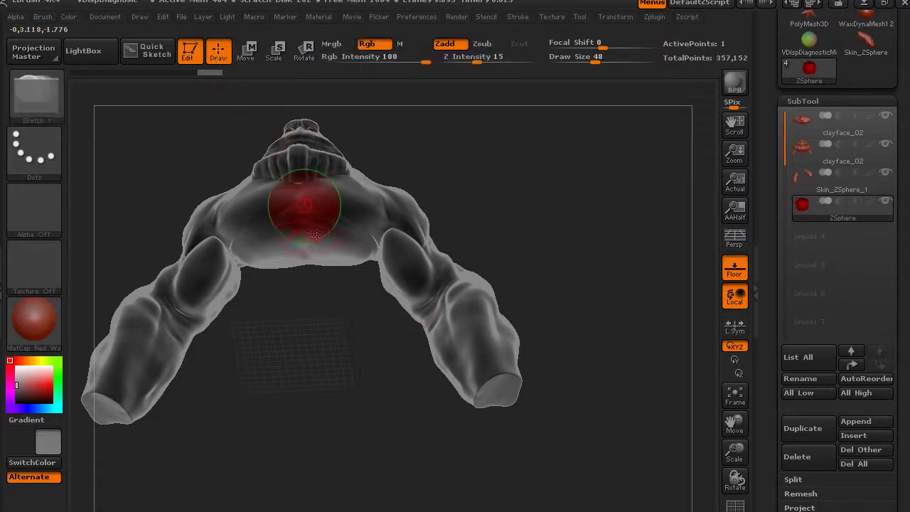
Draw a ZSphere on the upper torso, pull a child down, and reposition it near the belly
{"action": "left_click_drag", "start_coordinate": [304, 237], "coordinate": [337, 263]}
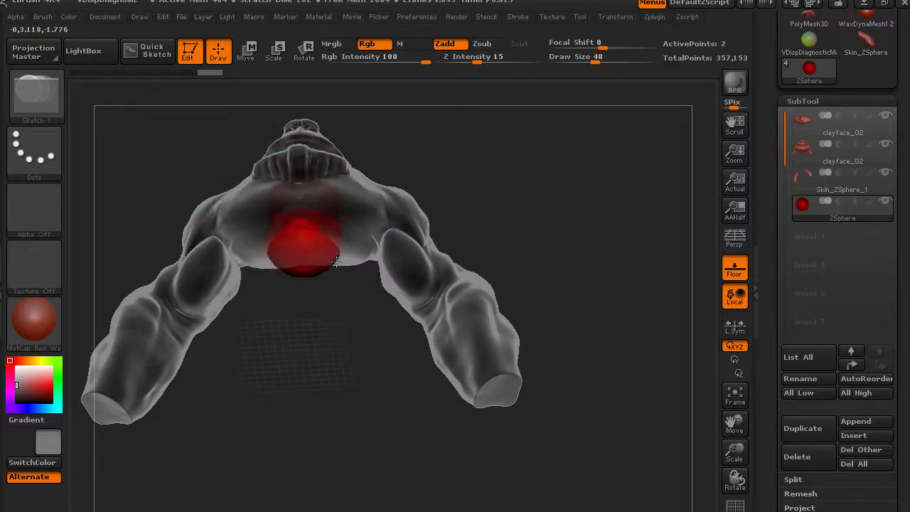
{"action": "left_click_drag", "start_coordinate": [337, 262], "coordinate": [372, 457]}
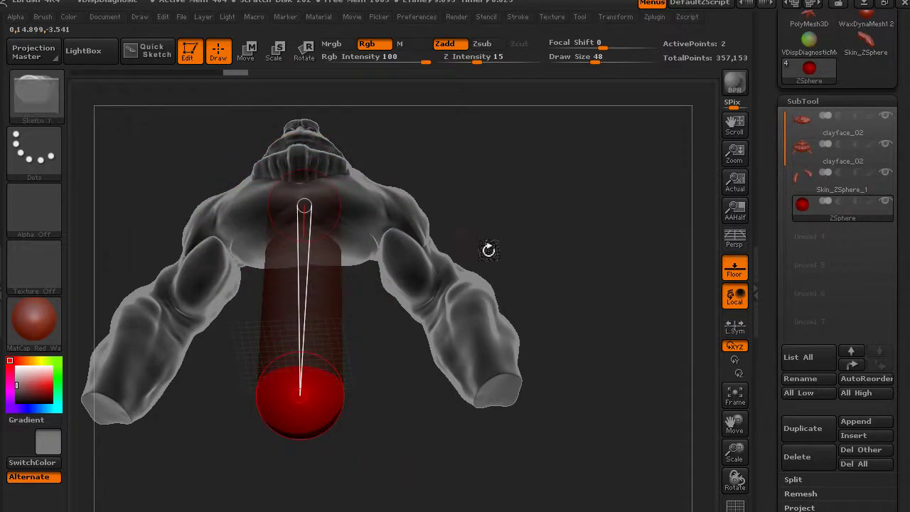
{"action": "left_click_drag", "start_coordinate": [488, 249], "coordinate": [461, 251]}
{"action": "left_click", "coordinate": [258, 54]}
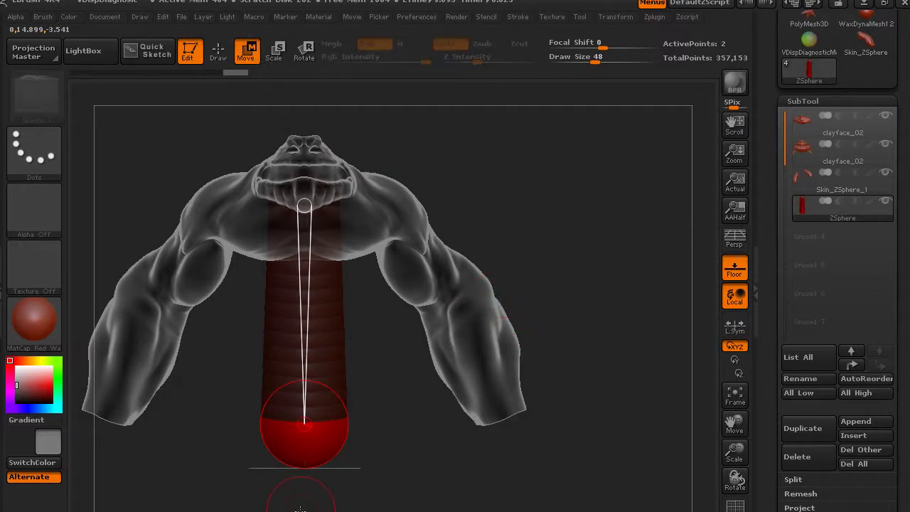
{"action": "left_click_drag", "start_coordinate": [314, 428], "coordinate": [315, 352]}
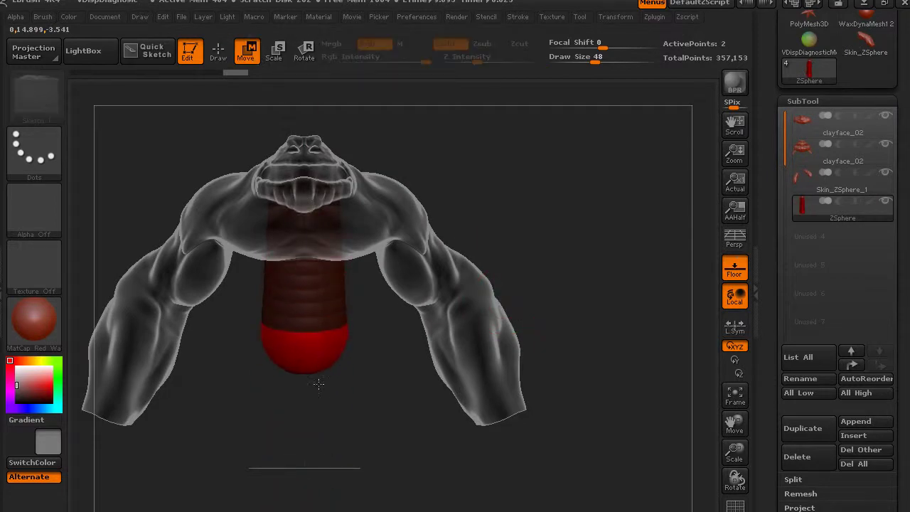
{"action": "left_click_drag", "start_coordinate": [505, 278], "coordinate": [502, 280]}
{"action": "mouse_move", "coordinate": [319, 356]}
{"action": "left_mouse_down"}
{"action": "mouse_move", "coordinate": [312, 360]}
{"action": "mouse_move", "coordinate": [325, 337]}
{"action": "mouse_move", "coordinate": [335, 333]}
{"action": "mouse_move", "coordinate": [315, 343]}
{"action": "mouse_move", "coordinate": [472, 264]}
{"action": "mouse_move", "coordinate": [500, 269]}
{"action": "left_mouse_up"}
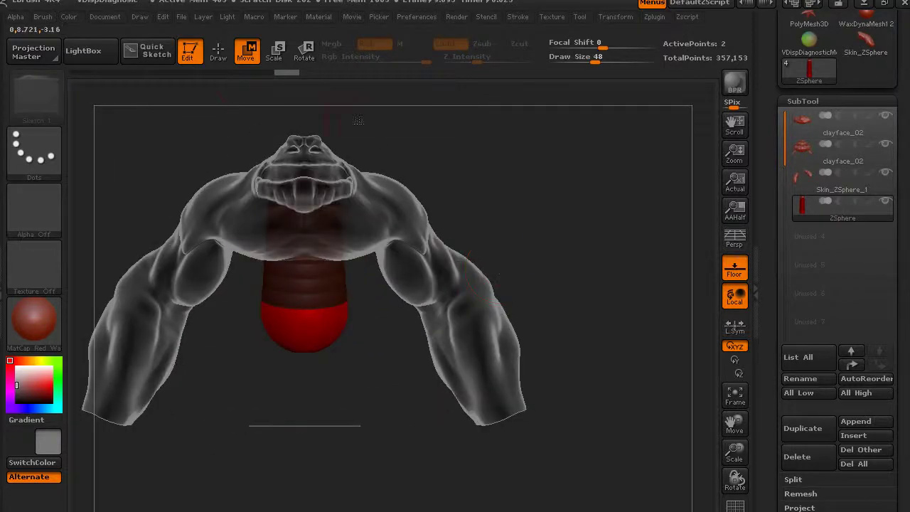
Scale up the end ZSphere at the belly
{"action": "left_click", "coordinate": [277, 52]}
{"action": "left_click_drag", "start_coordinate": [296, 324], "coordinate": [340, 374]}
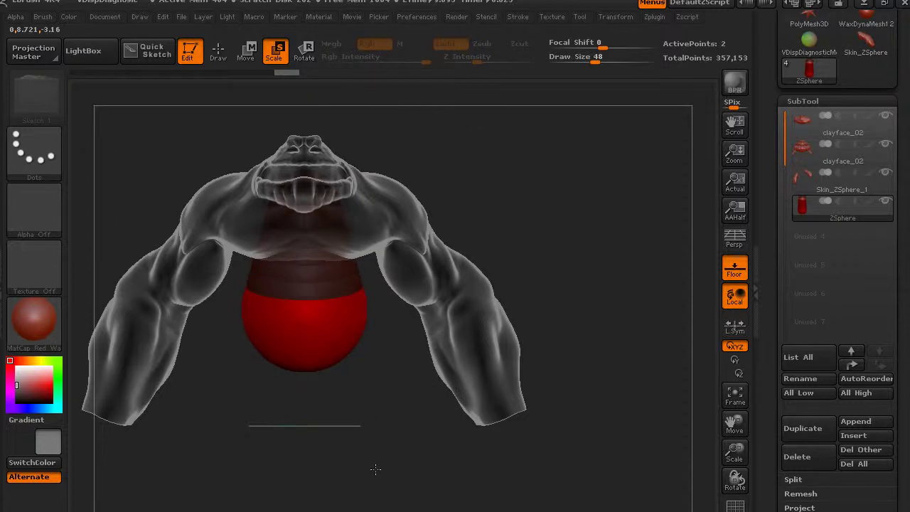
{"action": "left_click_drag", "start_coordinate": [288, 216], "coordinate": [412, 436]}
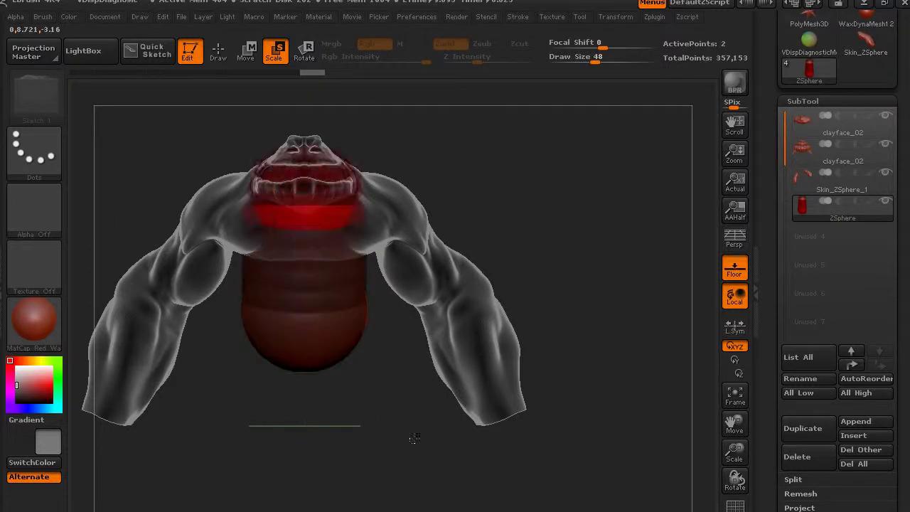
{"action": "key", "text": "ctrl+z"}
{"action": "key", "text": "ctrl+z"}
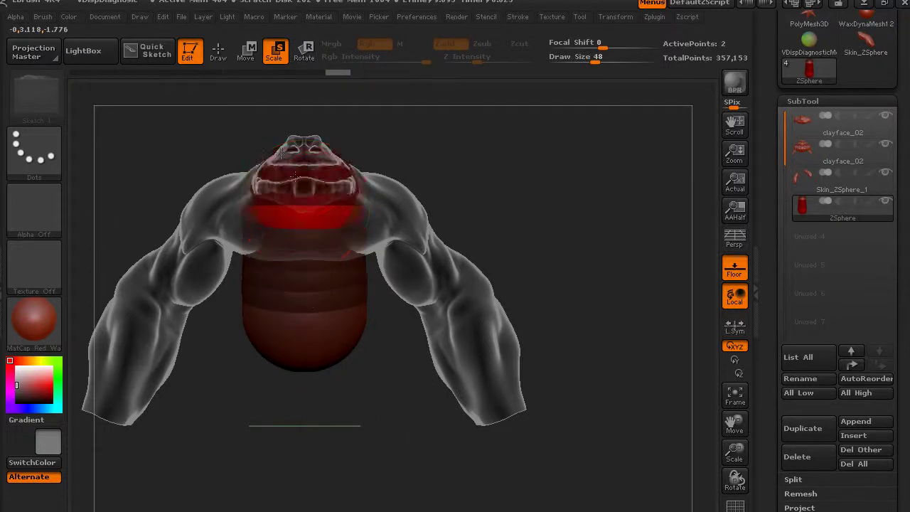
{"action": "key", "text": "ctrl+shift+z"}
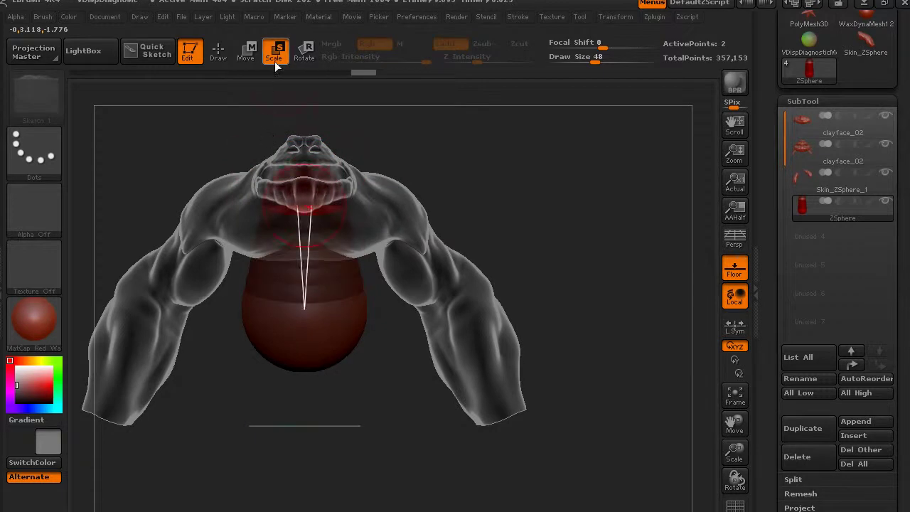
{"action": "left_click", "coordinate": [274, 61]}
{"action": "mouse_move", "coordinate": [550, 230]}
{"action": "left_mouse_down"}
{"action": "mouse_move", "coordinate": [505, 233]}
{"action": "mouse_move", "coordinate": [508, 256]}
{"action": "mouse_move", "coordinate": [537, 223]}
{"action": "left_mouse_up"}
Shift the belly sphere toward the torso's right and preview the chain as a mesh
{"action": "left_click", "coordinate": [247, 51]}
{"action": "left_click_drag", "start_coordinate": [337, 338], "coordinate": [349, 341]}
{"action": "mouse_move", "coordinate": [527, 242]}
{"action": "left_mouse_down"}
{"action": "mouse_move", "coordinate": [548, 246]}
{"action": "mouse_move", "coordinate": [496, 261]}
{"action": "mouse_move", "coordinate": [497, 234]}
{"action": "left_mouse_up"}
{"action": "left_click", "coordinate": [219, 52]}
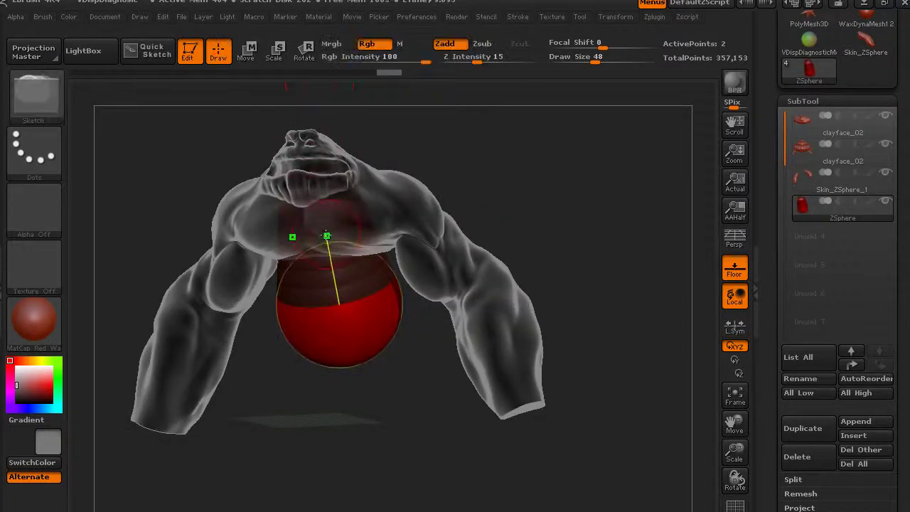
{"action": "key", "text": "a"}
{"action": "left_click_drag", "start_coordinate": [512, 208], "coordinate": [564, 186]}
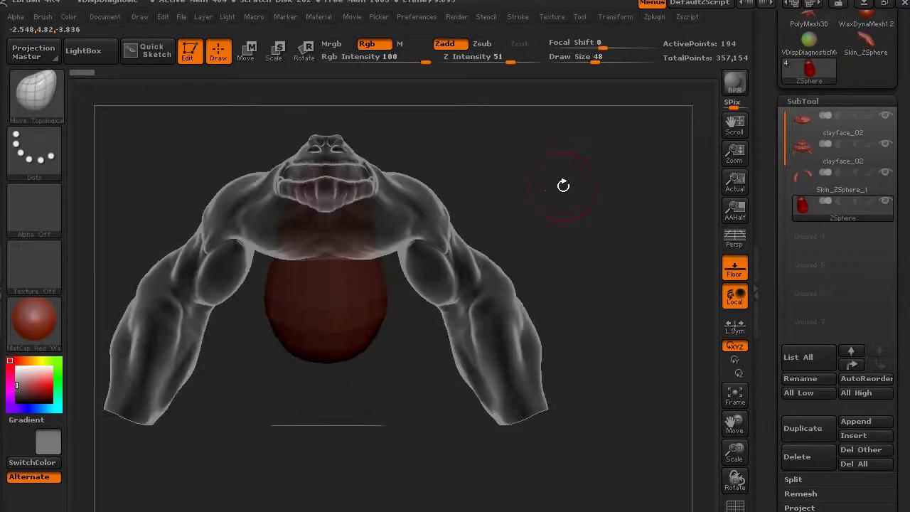
{"action": "key", "text": "a"}
{"action": "mouse_move", "coordinate": [594, 280]}
{"action": "left_mouse_down"}
{"action": "mouse_move", "coordinate": [543, 294]}
{"action": "mouse_move", "coordinate": [602, 264]}
{"action": "left_mouse_up"}
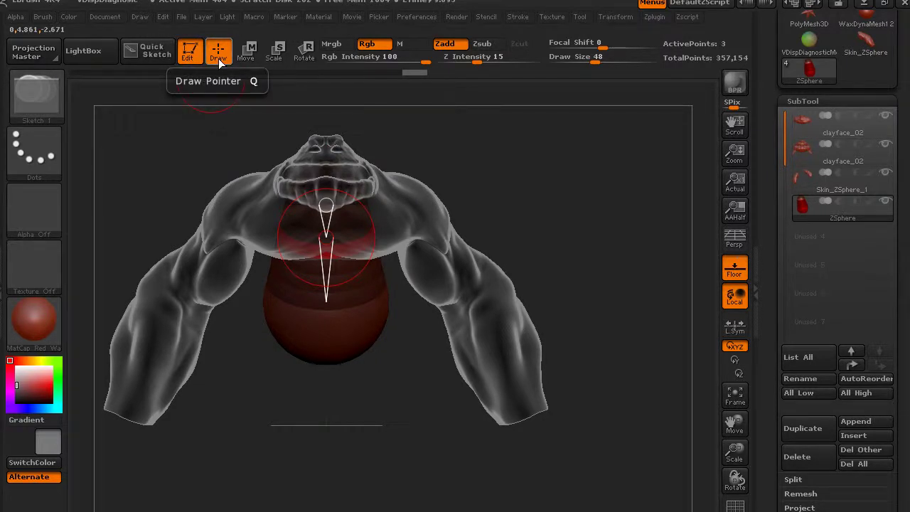
Generate an adaptive skin mesh from the ZSphere chain
{"action": "left_click", "coordinate": [809, 100]}
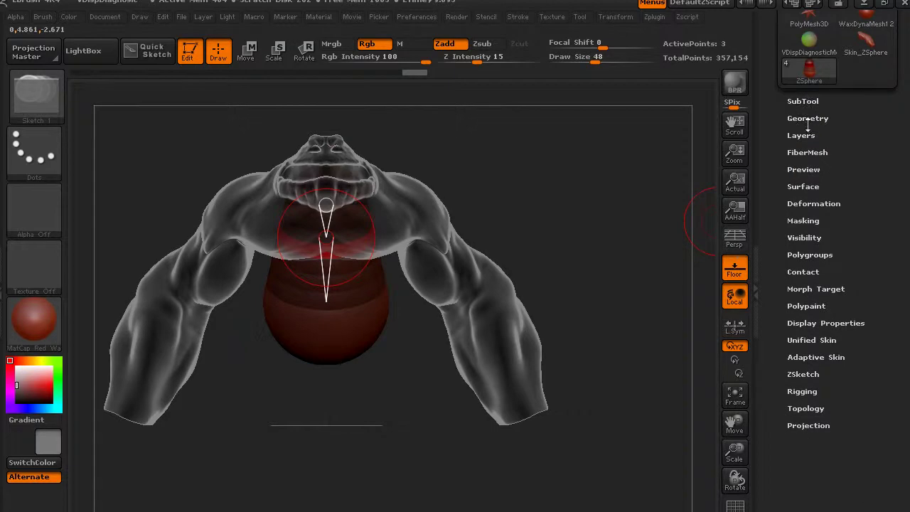
{"action": "left_click", "coordinate": [825, 356]}
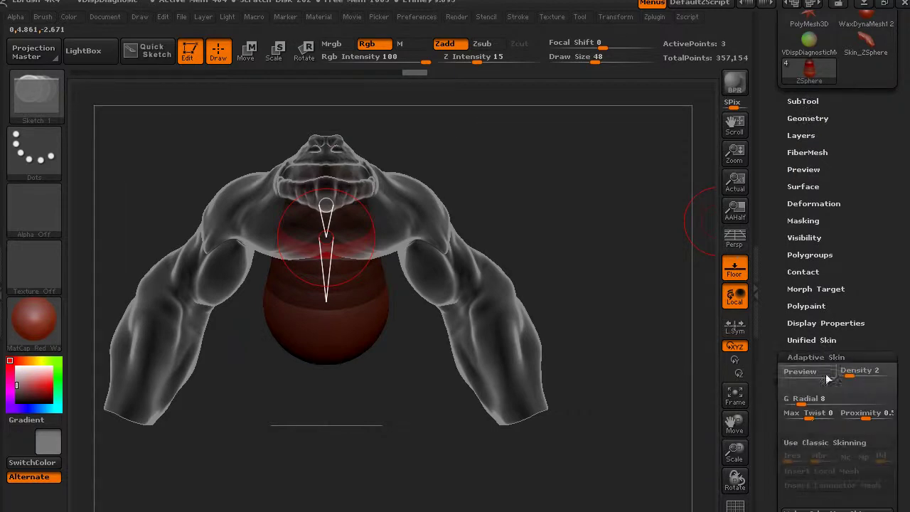
{"action": "left_click", "coordinate": [818, 506]}
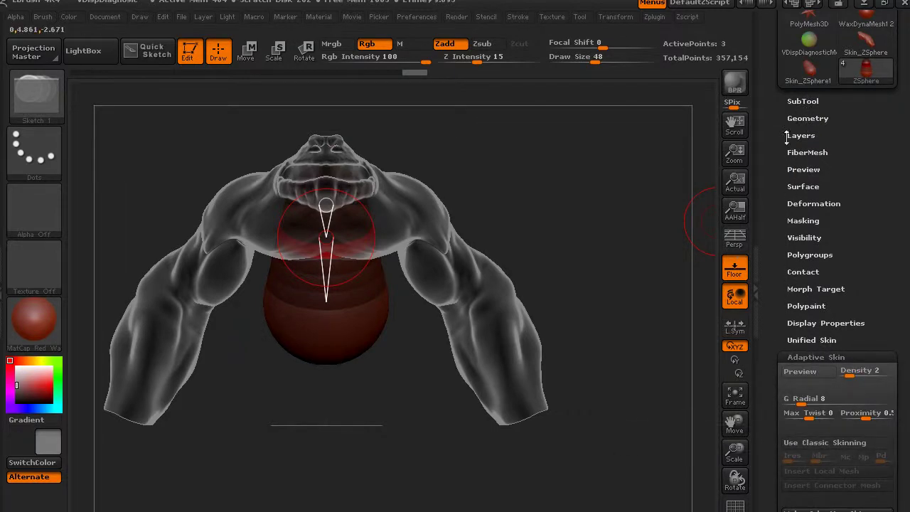
Append Skin_ZSphere1 as a subtool, select it, and make clayface_02 visible again
{"action": "left_click", "coordinate": [803, 101]}
{"action": "left_click", "coordinate": [886, 203]}
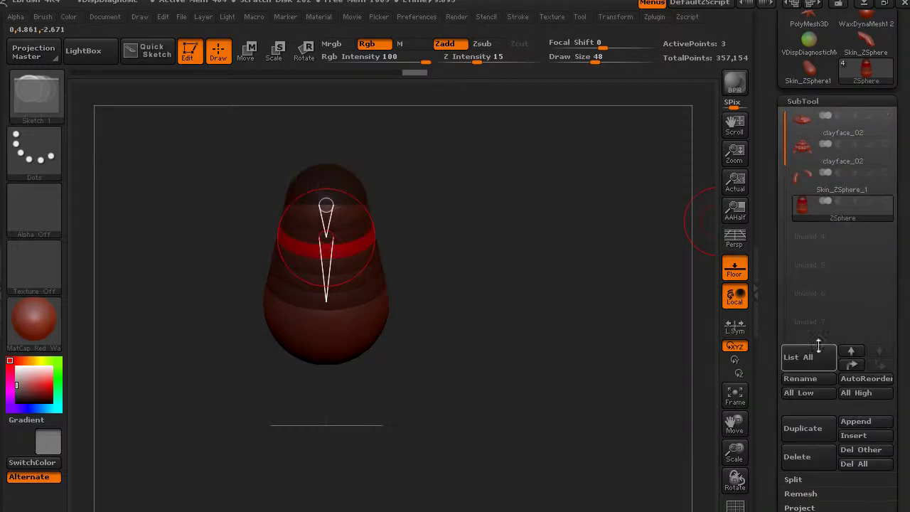
{"action": "left_click", "coordinate": [857, 421]}
{"action": "left_click", "coordinate": [737, 288]}
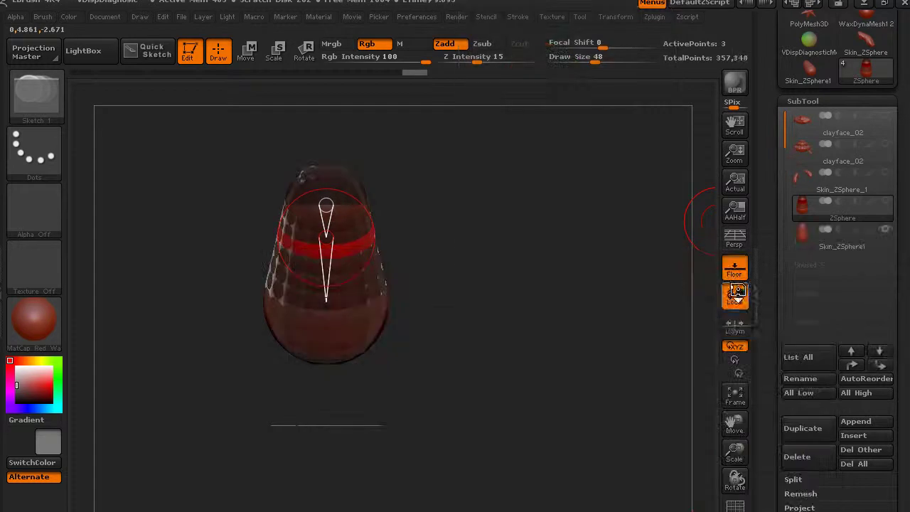
{"action": "left_click", "coordinate": [810, 232]}
{"action": "mouse_move", "coordinate": [843, 147]}
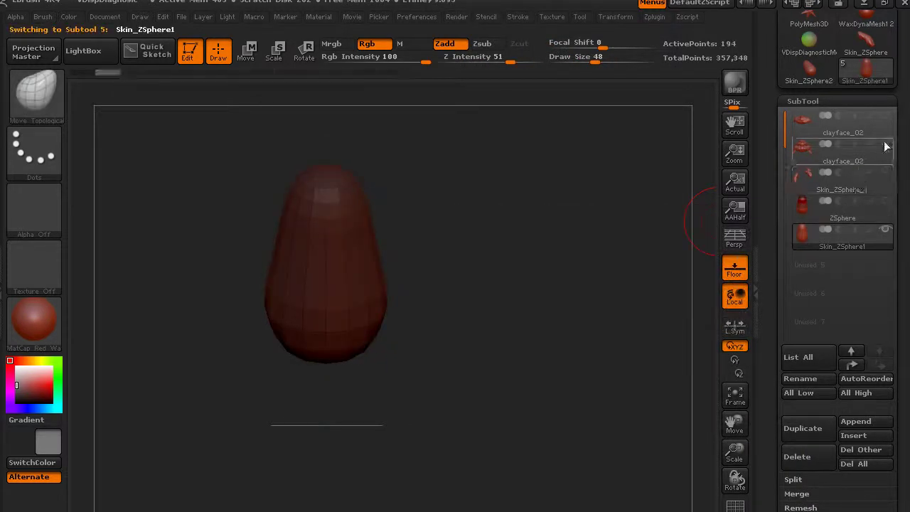
{"action": "left_click", "coordinate": [886, 116]}
{"action": "mouse_move", "coordinate": [529, 305]}
{"action": "left_mouse_down"}
{"action": "mouse_move", "coordinate": [483, 313]}
{"action": "mouse_move", "coordinate": [704, 235]}
{"action": "left_mouse_up"}
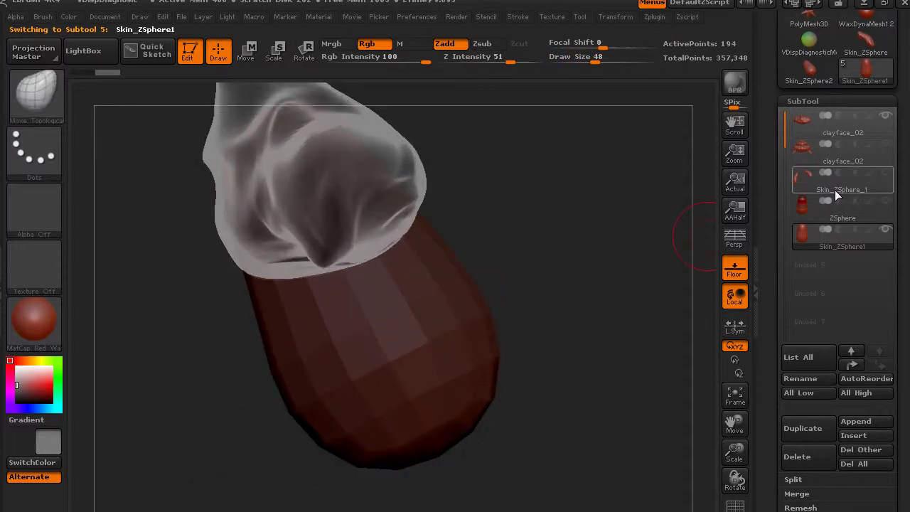
{"action": "left_click", "coordinate": [818, 101]}
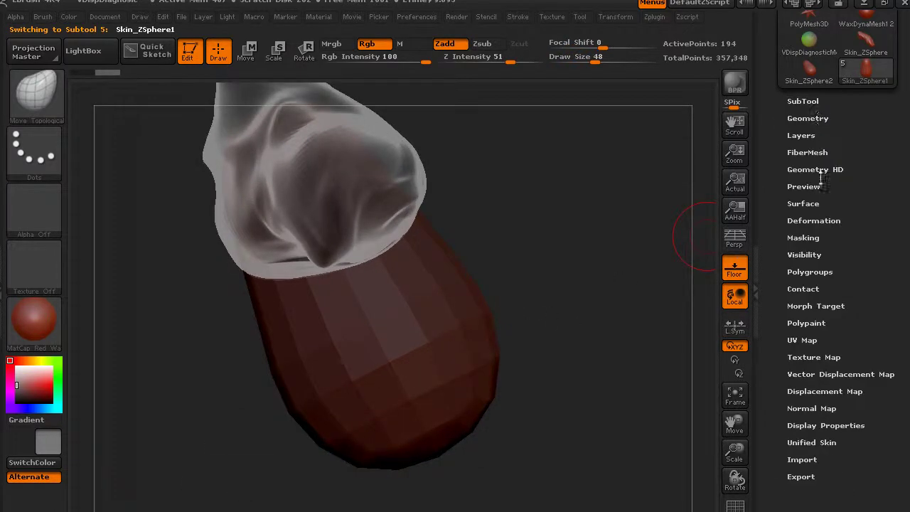
Subdivide the skin mesh twice to level 4 and select the ClayBuildup brush
{"action": "left_click", "coordinate": [808, 118]}
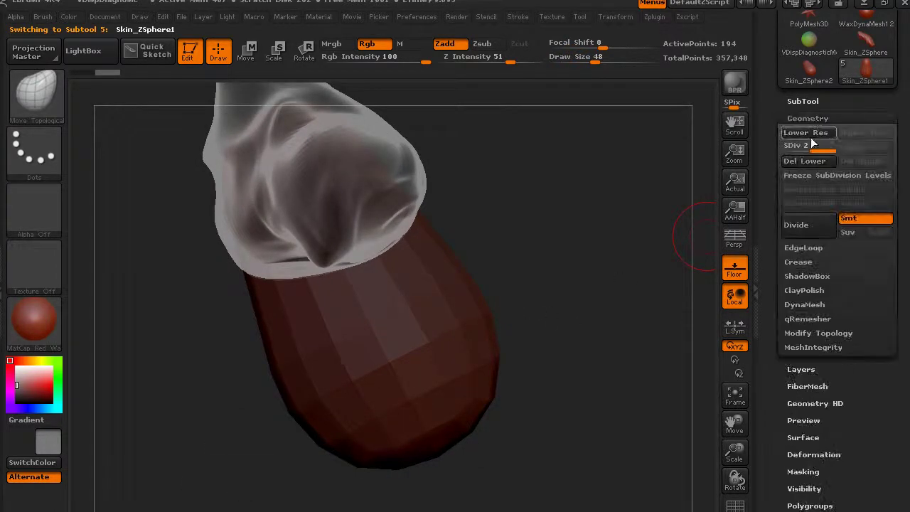
{"action": "left_click", "coordinate": [817, 219]}
{"action": "left_click", "coordinate": [807, 224]}
{"action": "mouse_move", "coordinate": [661, 256]}
{"action": "left_mouse_down"}
{"action": "mouse_move", "coordinate": [618, 287]}
{"action": "mouse_move", "coordinate": [171, 138]}
{"action": "left_mouse_up"}
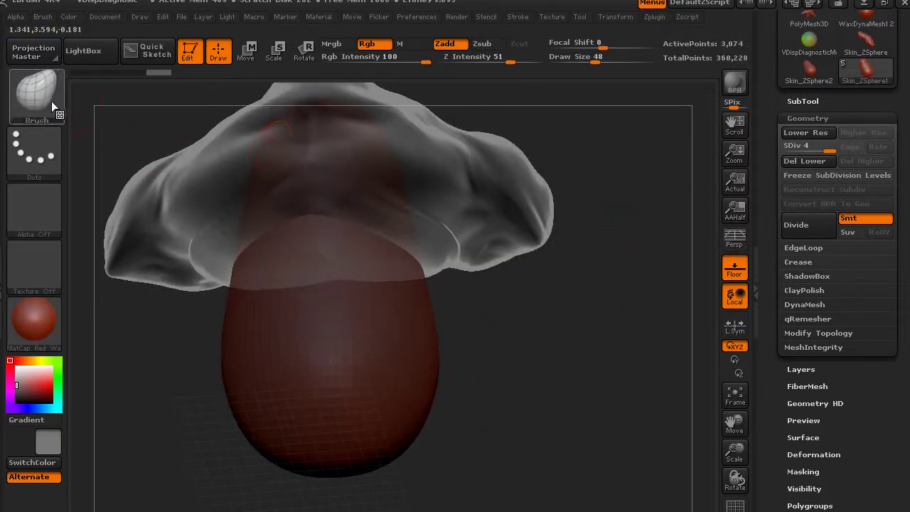
{"action": "left_click", "coordinate": [51, 101]}
{"action": "key", "text": "c"}
{"action": "left_click", "coordinate": [178, 167]}
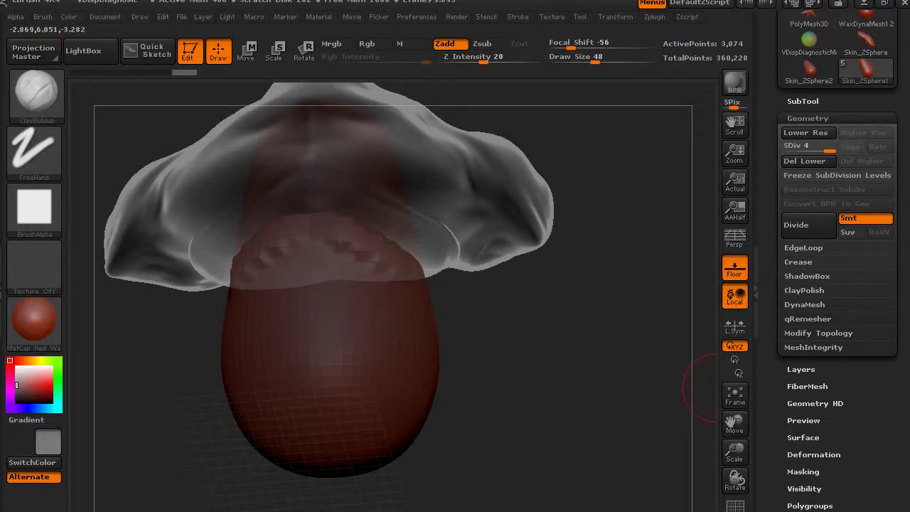
Build up clay along the belly's upper band and its lower-left bulge
{"action": "mouse_move", "coordinate": [640, 356]}
{"action": "left_mouse_down"}
{"action": "mouse_move", "coordinate": [424, 269]}
{"action": "mouse_move", "coordinate": [437, 254]}
{"action": "left_mouse_up"}
{"action": "mouse_move", "coordinate": [324, 254]}
{"action": "left_mouse_down"}
{"action": "mouse_move", "coordinate": [415, 296]}
{"action": "mouse_move", "coordinate": [341, 222]}
{"action": "mouse_move", "coordinate": [437, 261]}
{"action": "left_mouse_up"}
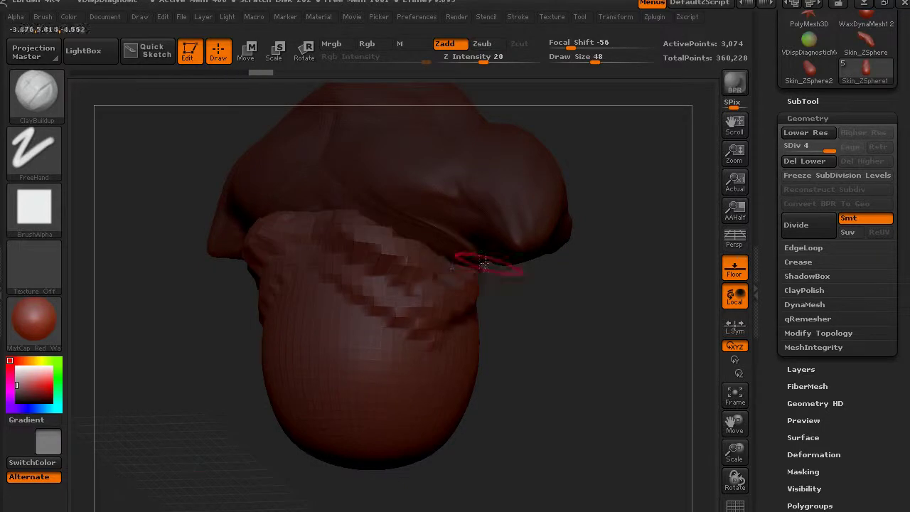
{"action": "left_click_drag", "start_coordinate": [376, 213], "coordinate": [374, 244], "text": "shift"}
{"action": "left_click_drag", "start_coordinate": [536, 313], "coordinate": [550, 201]}
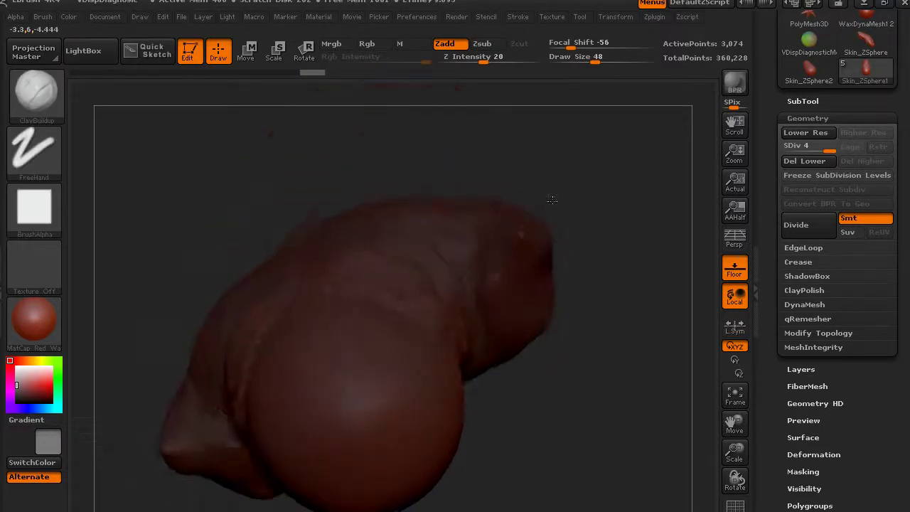
{"action": "left_click_drag", "start_coordinate": [347, 335], "coordinate": [545, 356]}
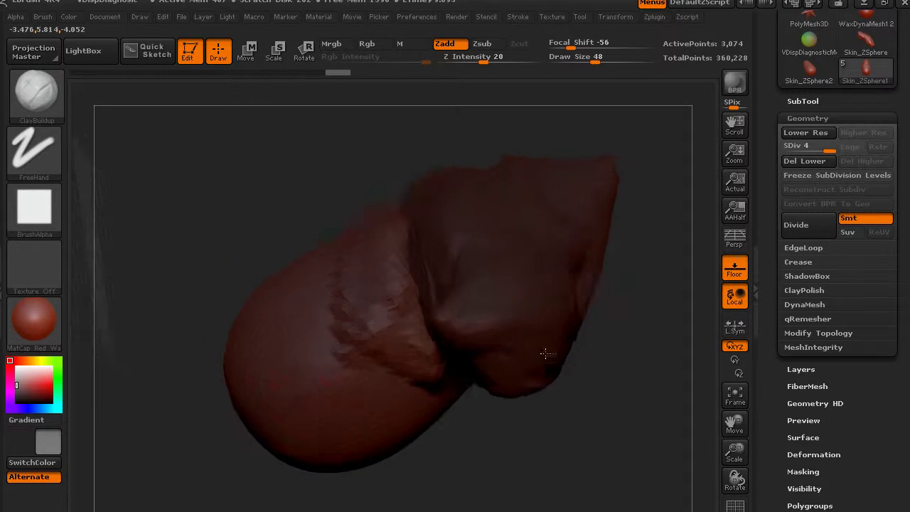
{"action": "mouse_move", "coordinate": [282, 390]}
{"action": "left_mouse_down"}
{"action": "mouse_move", "coordinate": [334, 433]}
{"action": "mouse_move", "coordinate": [244, 401]}
{"action": "mouse_move", "coordinate": [264, 448]}
{"action": "mouse_move", "coordinate": [336, 455]}
{"action": "left_mouse_up"}
Add clay to the belly's central front and smooth it out
{"action": "left_click_drag", "start_coordinate": [193, 236], "coordinate": [285, 349]}
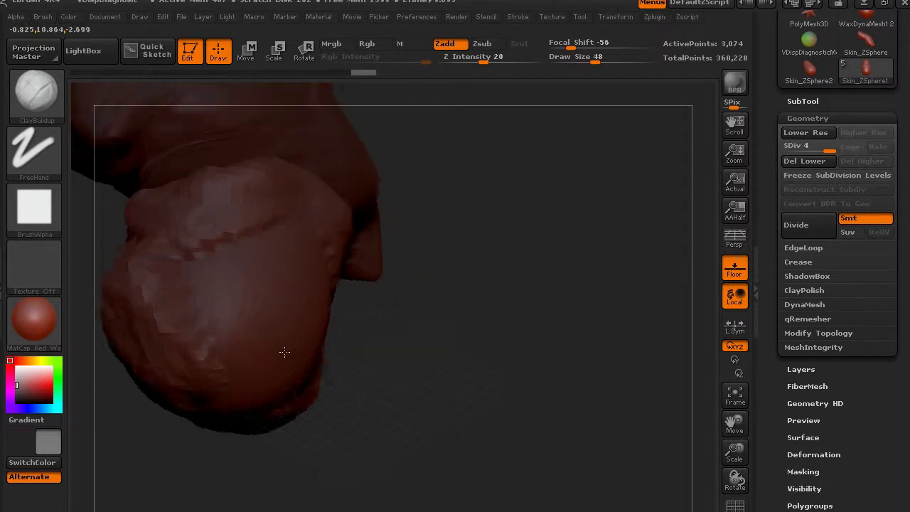
{"action": "left_click_drag", "start_coordinate": [624, 266], "coordinate": [544, 254]}
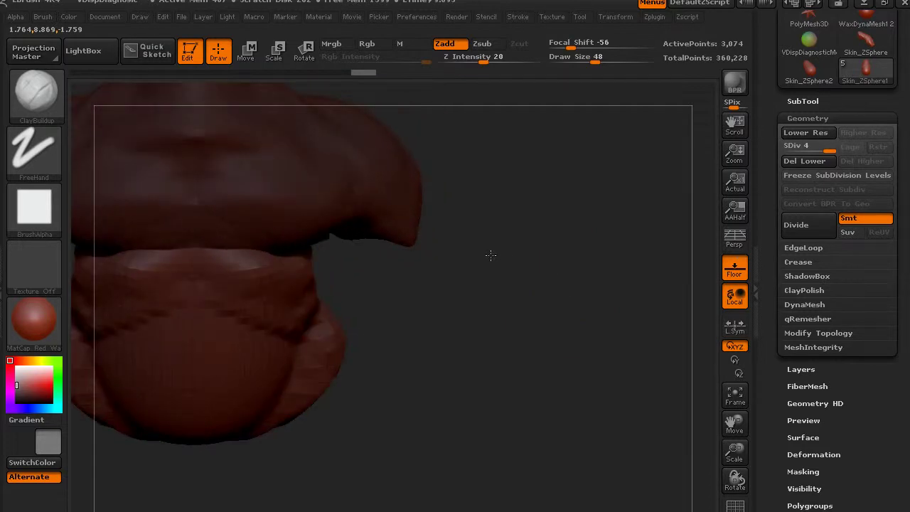
{"action": "mouse_move", "coordinate": [479, 319]}
{"action": "left_mouse_down"}
{"action": "mouse_move", "coordinate": [579, 311]}
{"action": "mouse_move", "coordinate": [579, 254]}
{"action": "mouse_move", "coordinate": [376, 274]}
{"action": "mouse_move", "coordinate": [311, 254]}
{"action": "mouse_move", "coordinate": [368, 382]}
{"action": "left_mouse_up"}
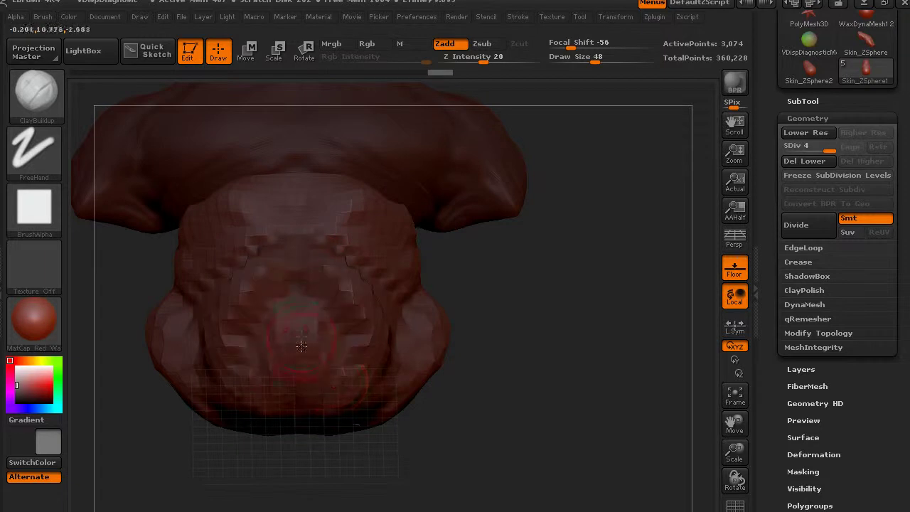
{"action": "left_click_drag", "start_coordinate": [285, 315], "coordinate": [346, 392], "text": "shift"}
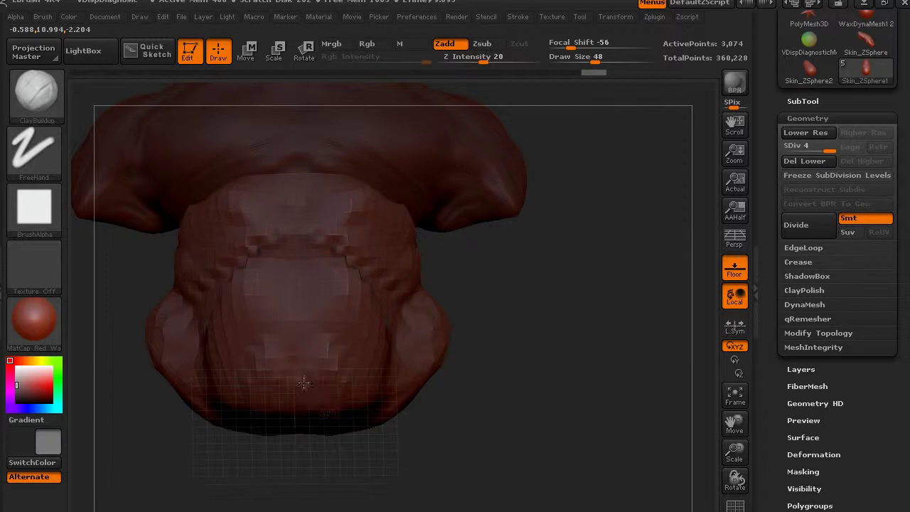
{"action": "left_click_drag", "start_coordinate": [359, 346], "coordinate": [390, 412]}
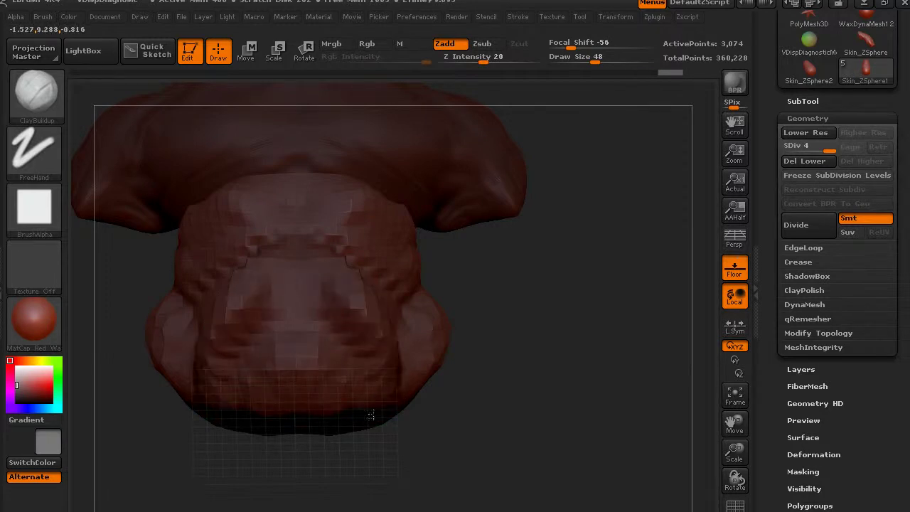
{"action": "left_click_drag", "start_coordinate": [354, 295], "coordinate": [382, 413], "text": "shift"}
{"action": "left_click_drag", "start_coordinate": [346, 308], "coordinate": [381, 346], "text": "shift"}
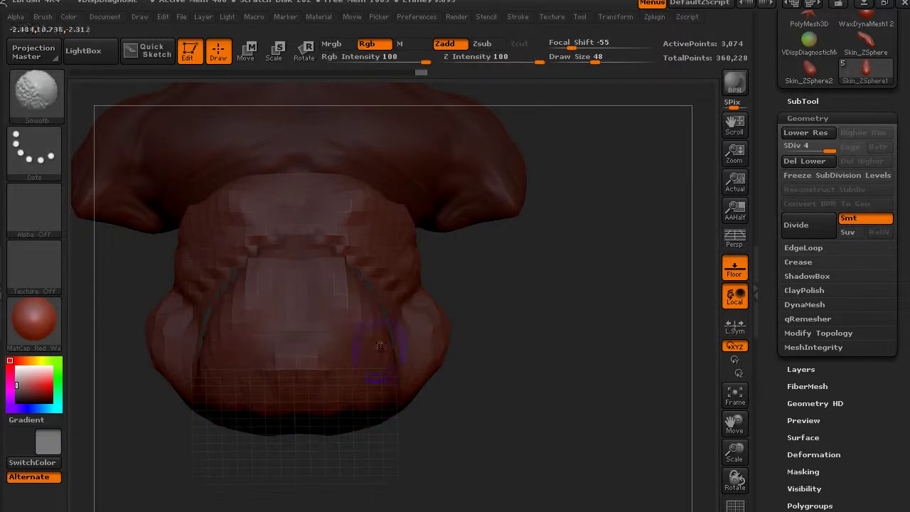
{"action": "left_click_drag", "start_coordinate": [321, 267], "coordinate": [381, 278], "text": "shift"}
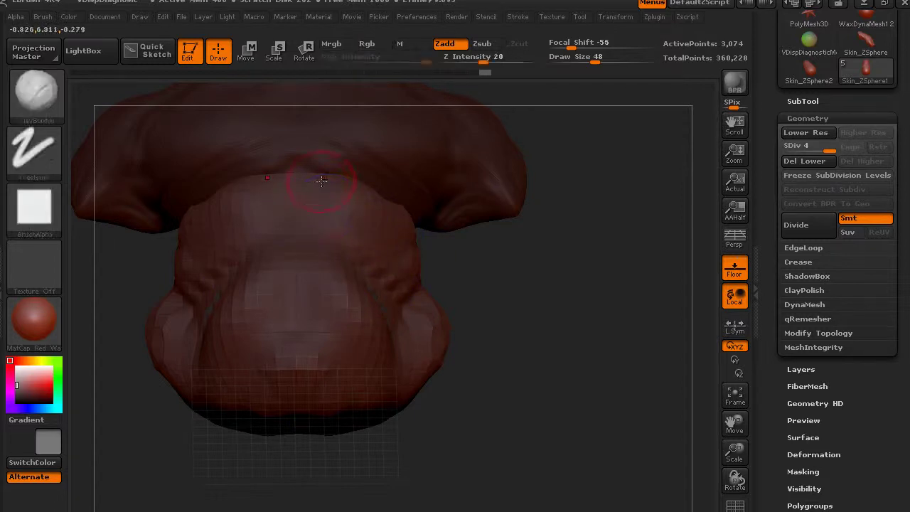
Sculpt a central vertical ridge with mirrored clay, smooth beside it, and divide to SDiv 5
{"action": "mouse_move", "coordinate": [320, 187]}
{"action": "left_mouse_down"}
{"action": "mouse_move", "coordinate": [367, 210]}
{"action": "mouse_move", "coordinate": [382, 279]}
{"action": "left_mouse_up"}
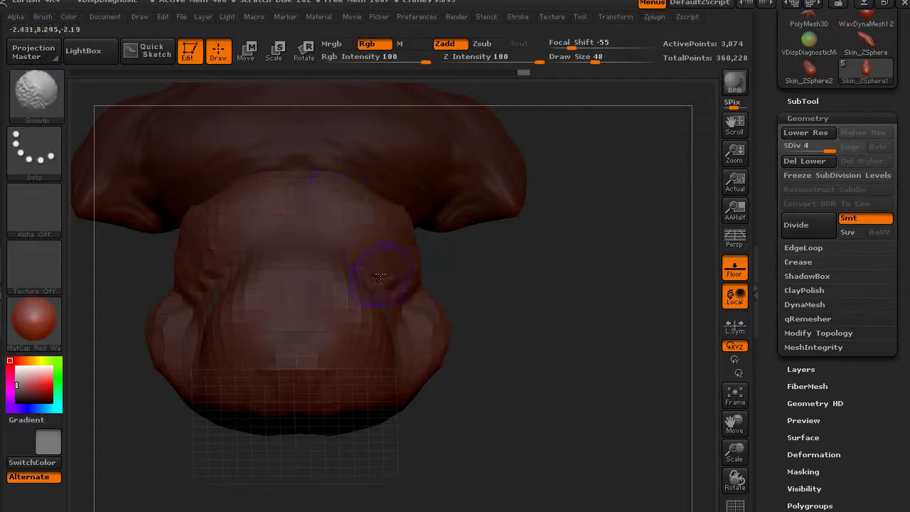
{"action": "mouse_move", "coordinate": [518, 327]}
{"action": "left_mouse_down"}
{"action": "mouse_move", "coordinate": [426, 394]}
{"action": "mouse_move", "coordinate": [383, 392]}
{"action": "mouse_move", "coordinate": [529, 301]}
{"action": "mouse_move", "coordinate": [529, 225]}
{"action": "left_mouse_up"}
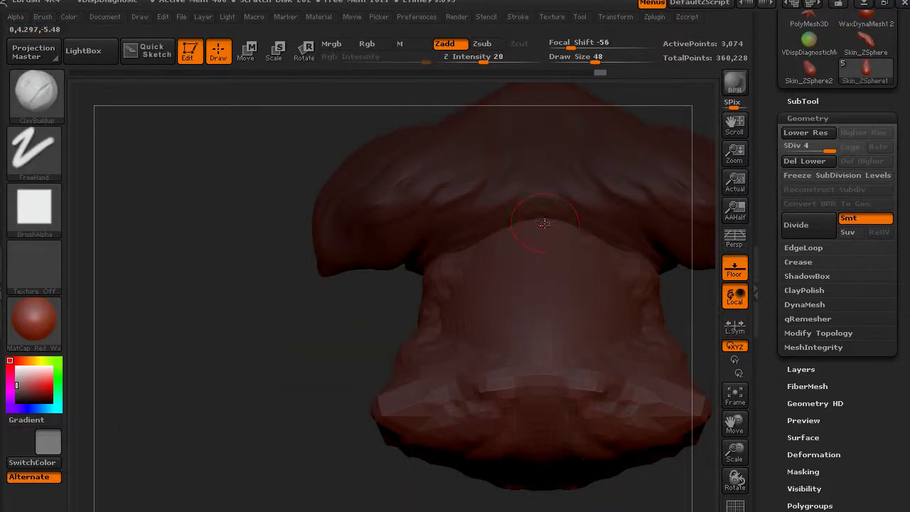
{"action": "mouse_move", "coordinate": [546, 266]}
{"action": "left_mouse_down"}
{"action": "mouse_move", "coordinate": [533, 413]}
{"action": "mouse_move", "coordinate": [436, 395]}
{"action": "left_mouse_up"}
{"action": "left_click_drag", "start_coordinate": [473, 323], "coordinate": [443, 262]}
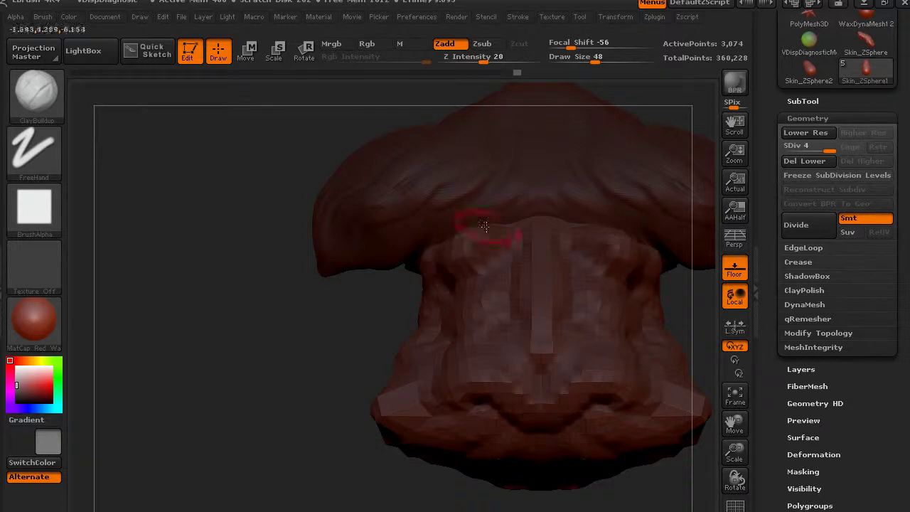
{"action": "left_click_drag", "start_coordinate": [484, 227], "coordinate": [455, 261], "text": "shift"}
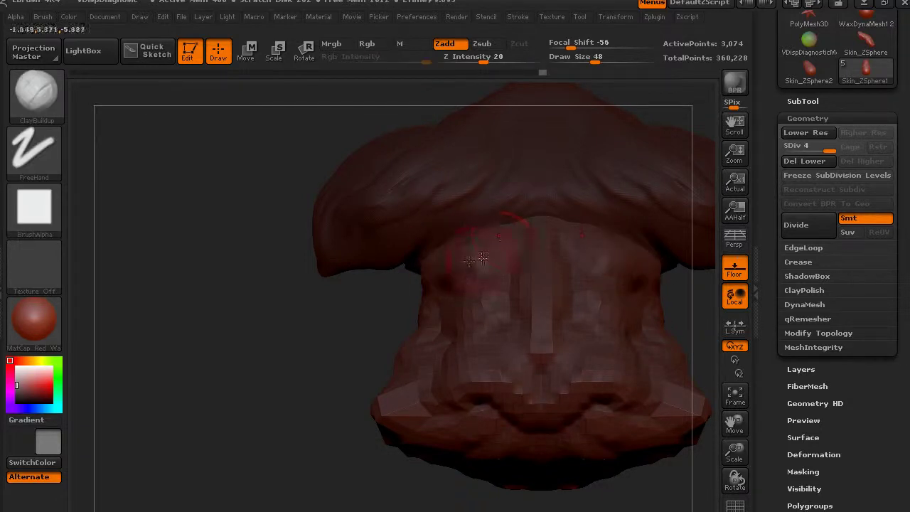
{"action": "left_click_drag", "start_coordinate": [526, 288], "coordinate": [525, 380], "text": "shift"}
{"action": "left_click", "coordinate": [811, 229]}
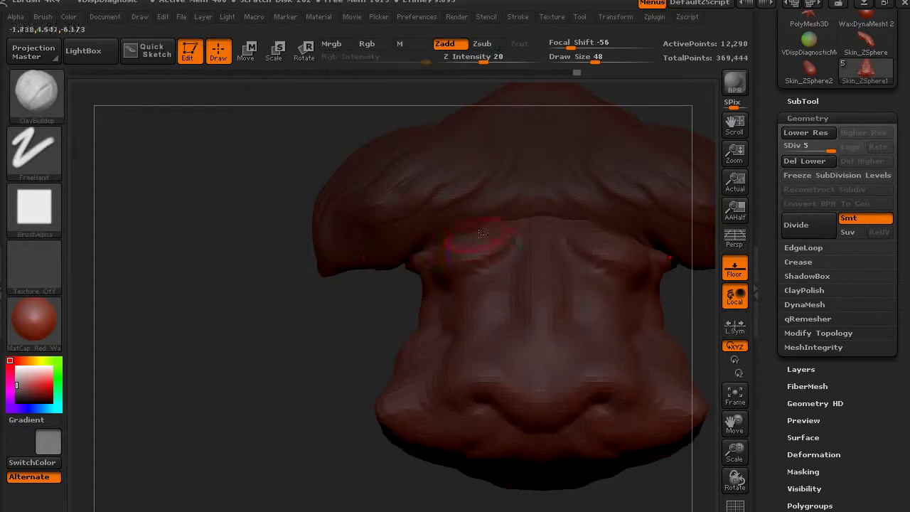
Smooth the neck area and add a symmetric clay stroke across the upper chest
{"action": "key", "text": "shift"}
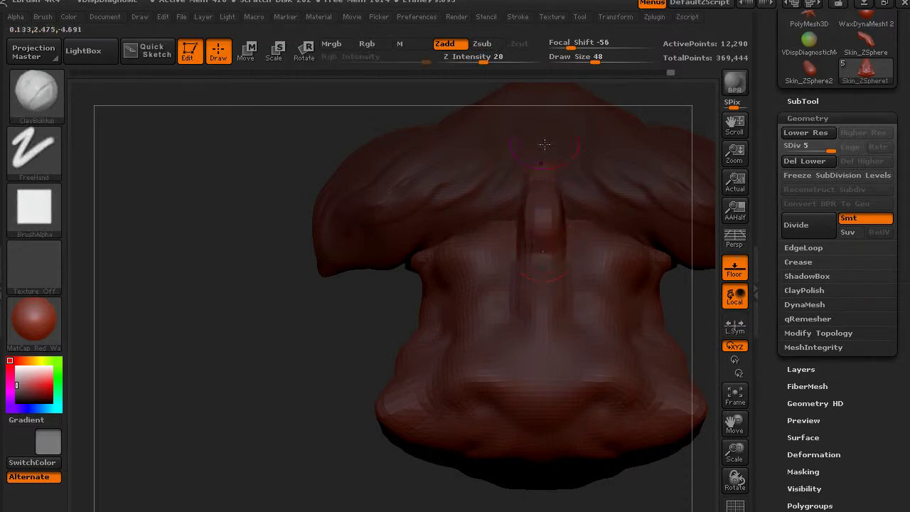
{"action": "key", "text": "shift"}
{"action": "left_click_drag", "start_coordinate": [552, 165], "coordinate": [519, 200], "text": "shift"}
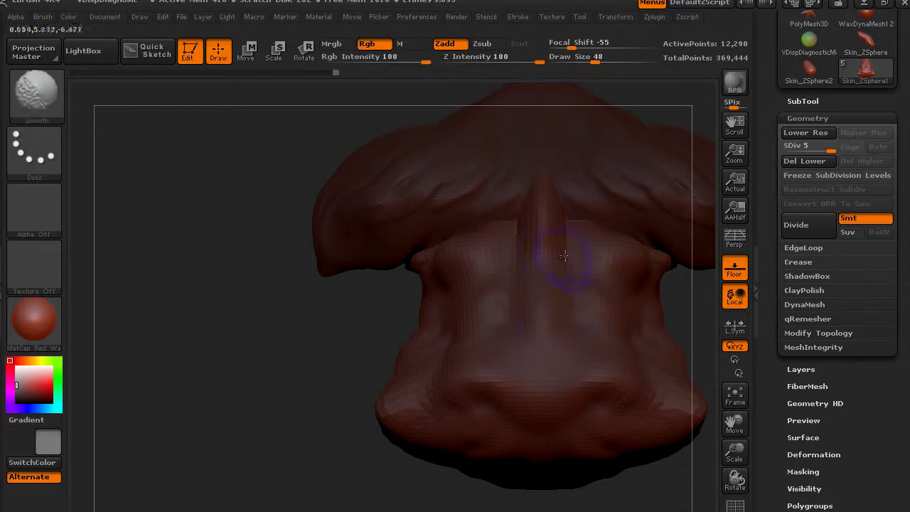
{"action": "left_click_drag", "start_coordinate": [590, 249], "coordinate": [670, 255]}
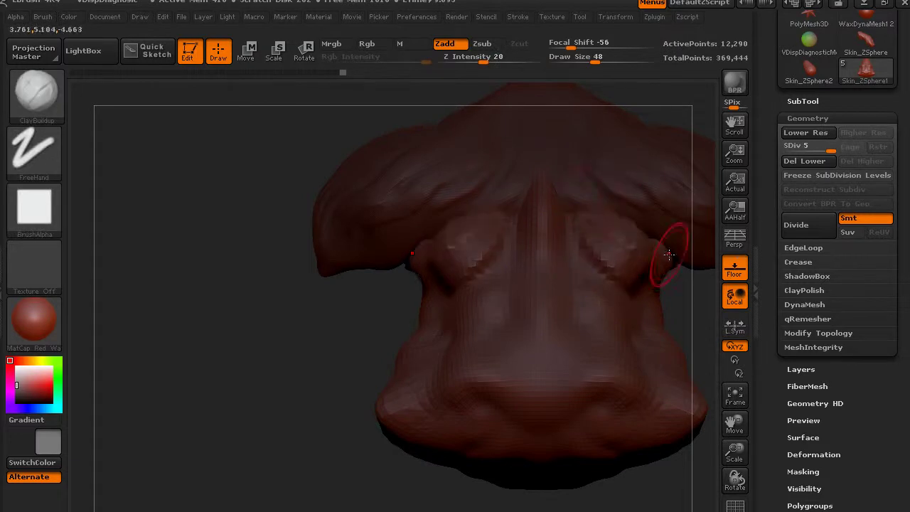
Smooth the surface, then build up and indent the chin with ClayBuildup
{"action": "left_click_drag", "start_coordinate": [388, 308], "coordinate": [466, 199]}
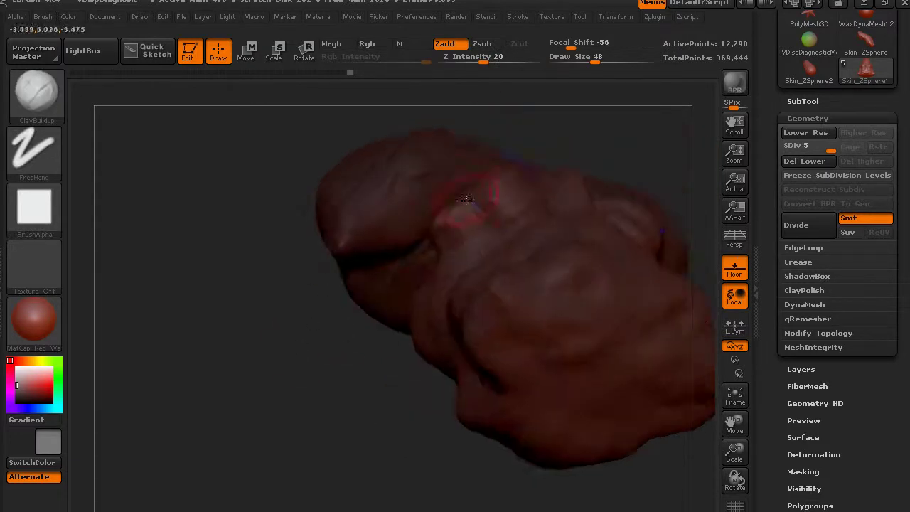
{"action": "key", "text": "shift"}
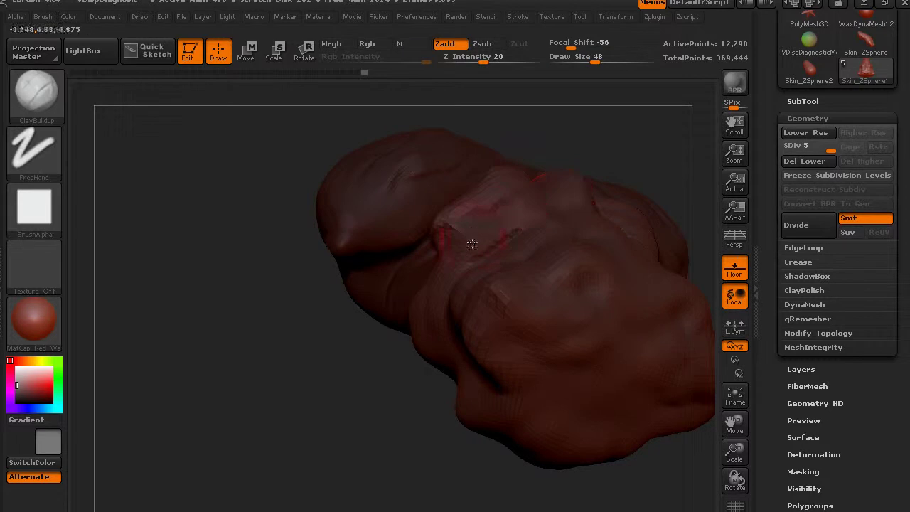
{"action": "key", "text": "shift"}
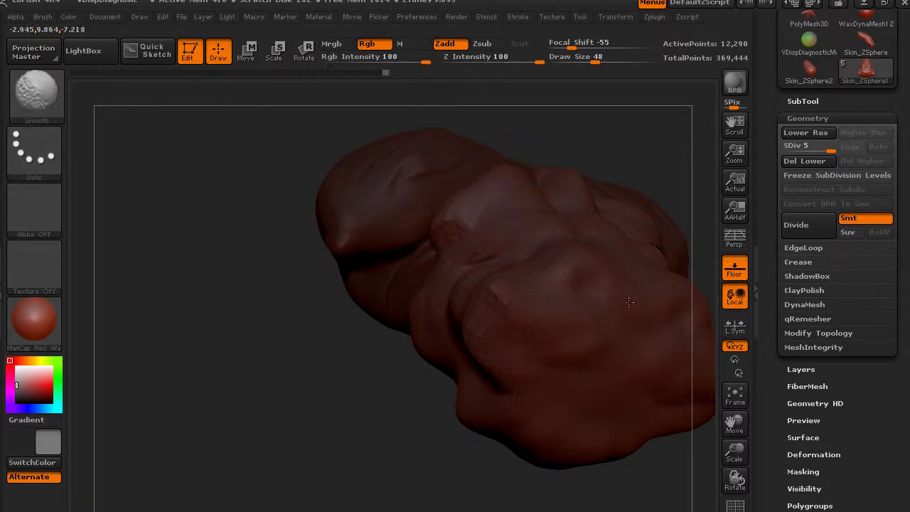
{"action": "mouse_move", "coordinate": [244, 93]}
{"action": "left_mouse_down"}
{"action": "mouse_move", "coordinate": [327, 60]}
{"action": "mouse_move", "coordinate": [261, 182]}
{"action": "left_mouse_up"}
{"action": "key", "text": "shift"}
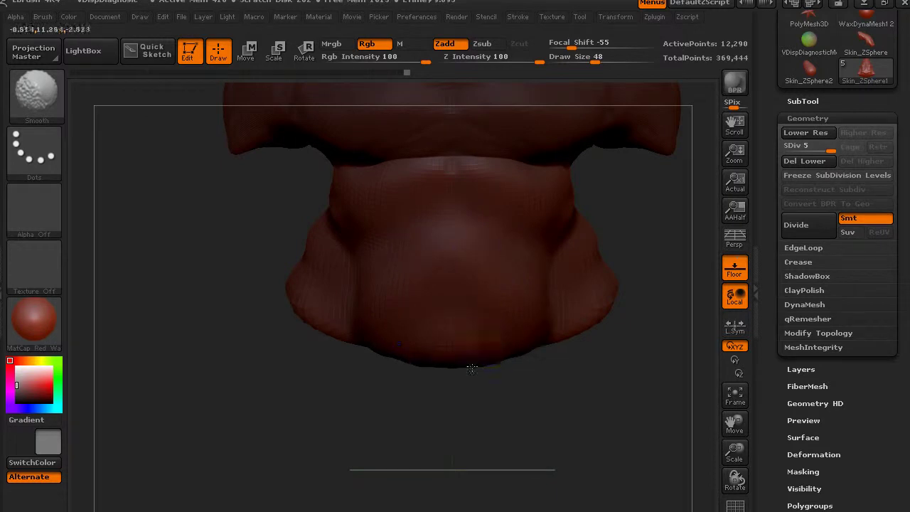
{"action": "mouse_move", "coordinate": [475, 287]}
{"action": "left_mouse_down"}
{"action": "mouse_move", "coordinate": [462, 335]}
{"action": "mouse_move", "coordinate": [492, 348]}
{"action": "mouse_move", "coordinate": [437, 308]}
{"action": "mouse_move", "coordinate": [468, 369]}
{"action": "mouse_move", "coordinate": [528, 340]}
{"action": "left_mouse_up"}
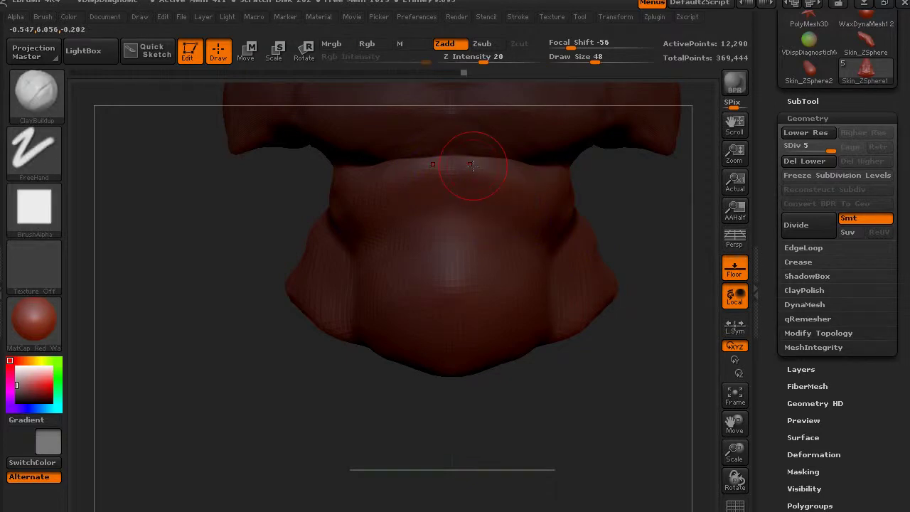
Select the Pinch brush with Z Intensity 9 and Draw Size 40
{"action": "left_click", "coordinate": [31, 103]}
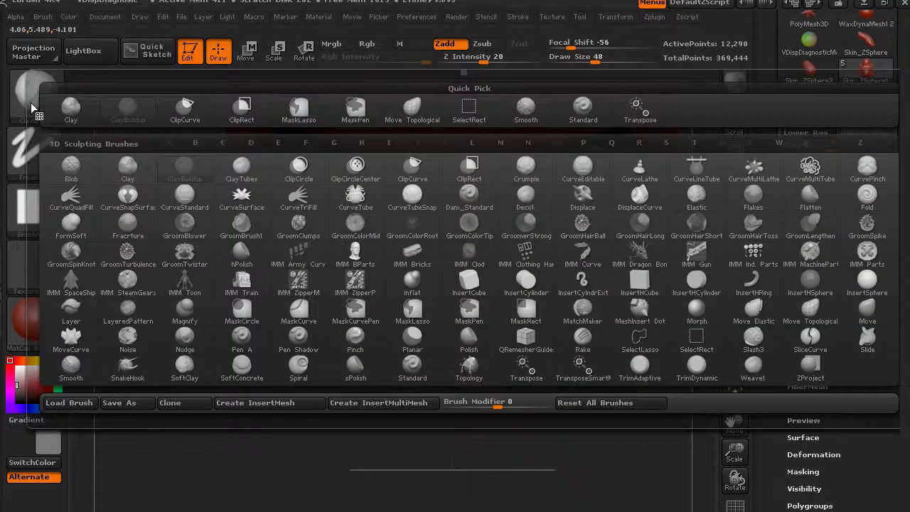
{"action": "key", "text": "p"}
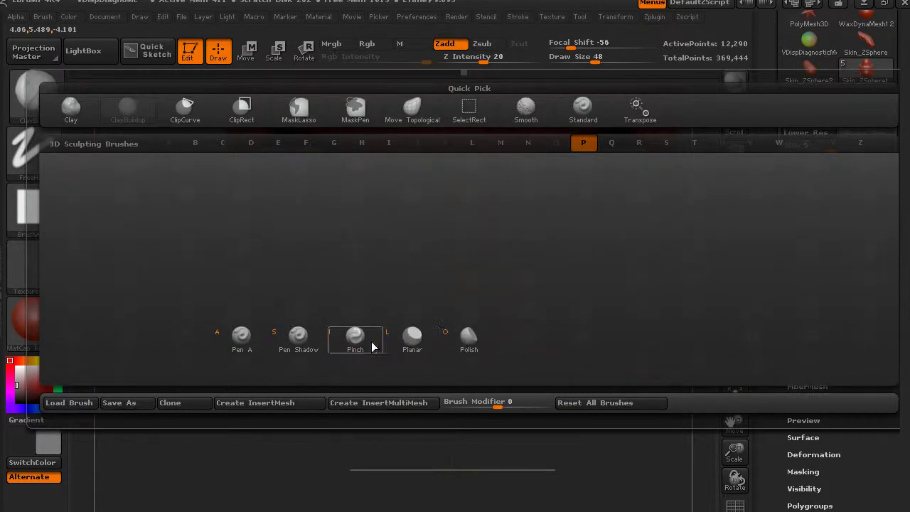
{"action": "left_click", "coordinate": [355, 337]}
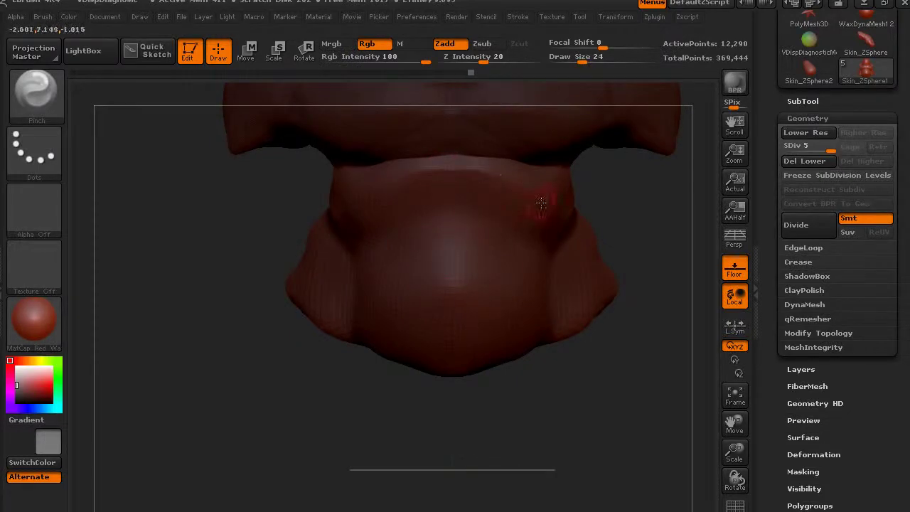
{"action": "left_click", "coordinate": [470, 57]}
{"action": "type", "text": "9"}
{"action": "left_click_drag", "start_coordinate": [650, 291], "coordinate": [610, 306]}
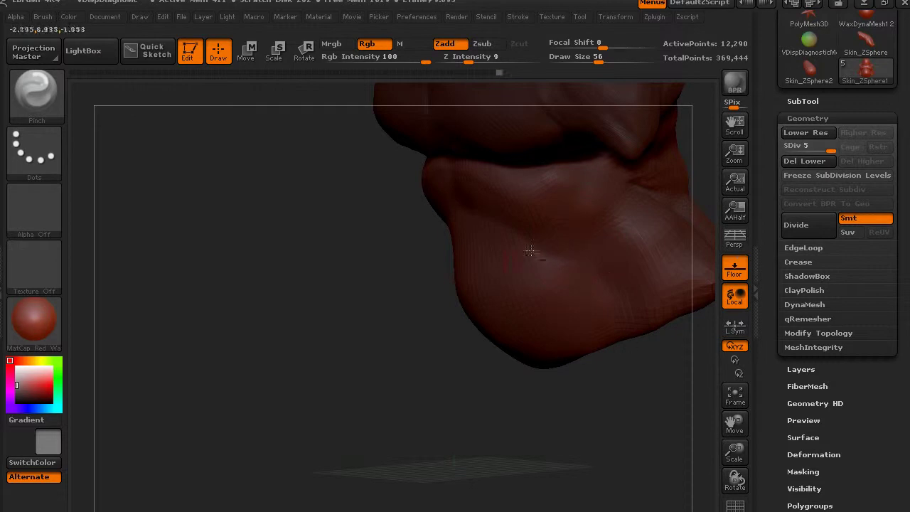
{"action": "key", "text": "bracketleft"}
{"action": "left_click_drag", "start_coordinate": [397, 256], "coordinate": [349, 223]}
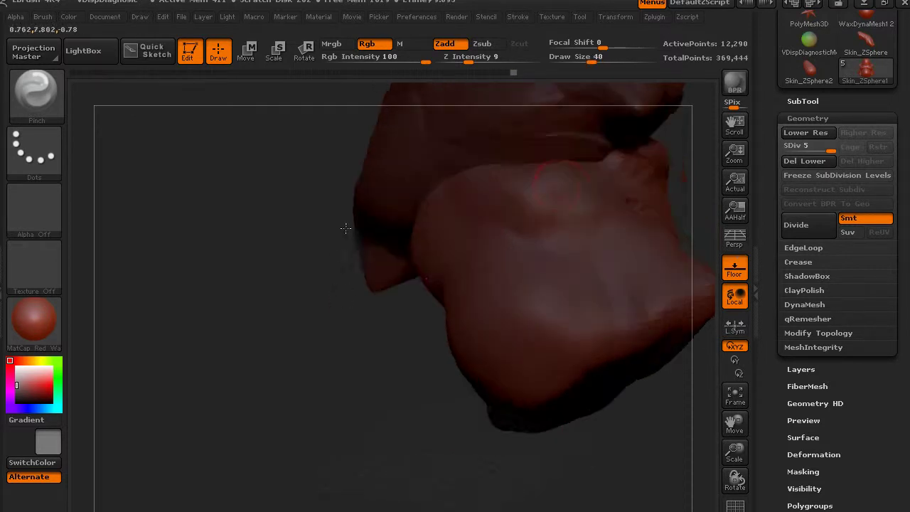
{"action": "left_click_drag", "start_coordinate": [284, 274], "coordinate": [206, 188]}
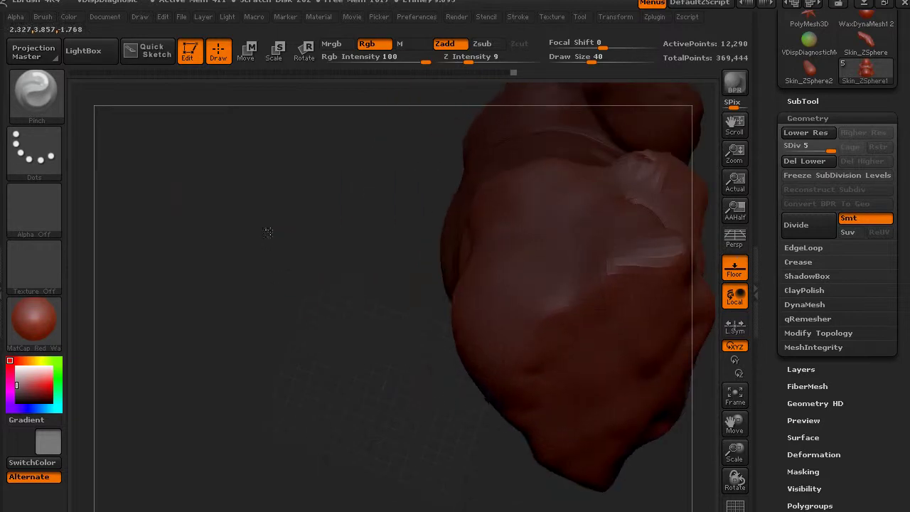
{"action": "left_click", "coordinate": [30, 83]}
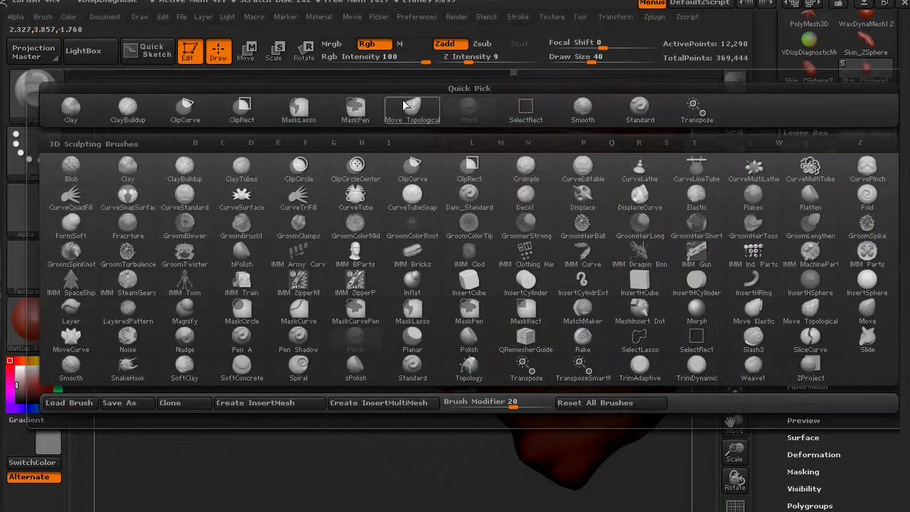
Switch to Move Topological at size 132 and push the jaw bulge into shape
{"action": "left_click", "coordinate": [404, 104]}
{"action": "key", "text": "bracketright"}
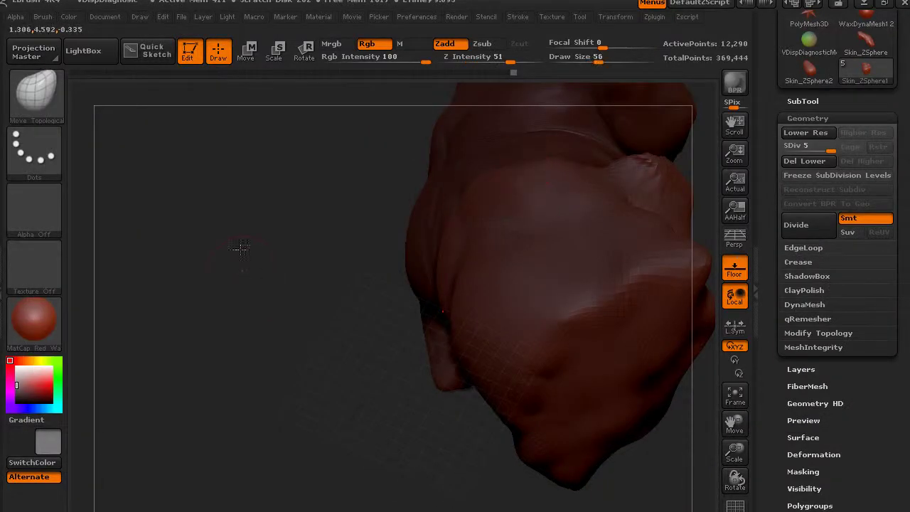
{"action": "left_click_drag", "start_coordinate": [240, 254], "coordinate": [238, 247]}
{"action": "key", "text": "bracketright"}
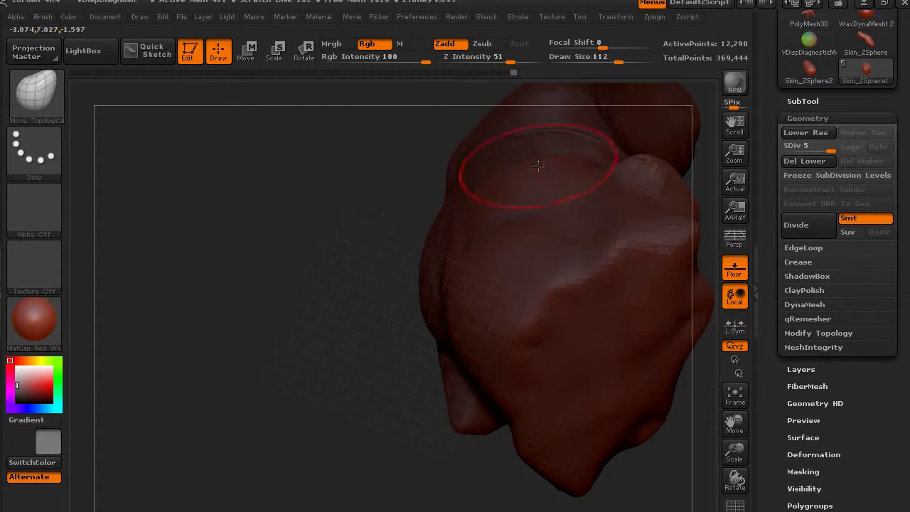
{"action": "key", "text": "bracketright"}
{"action": "left_click_drag", "start_coordinate": [586, 160], "coordinate": [609, 139]}
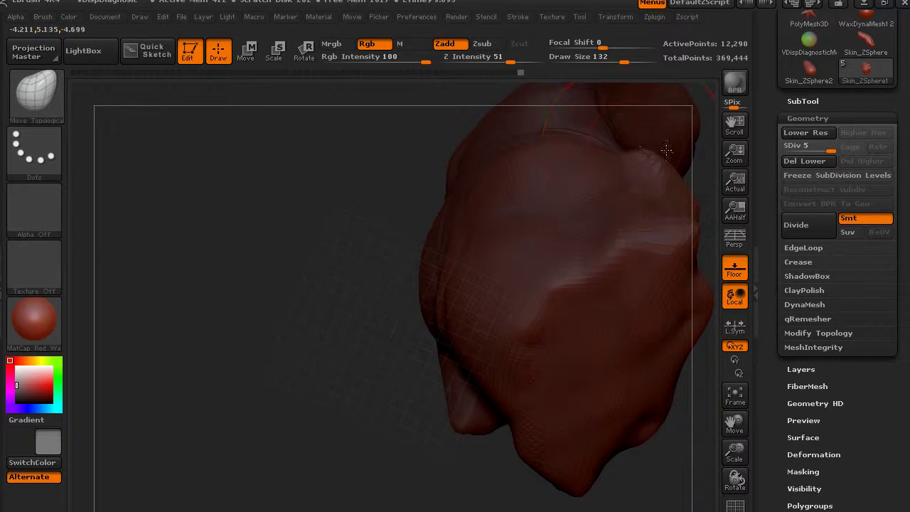
{"action": "key", "text": "shift"}
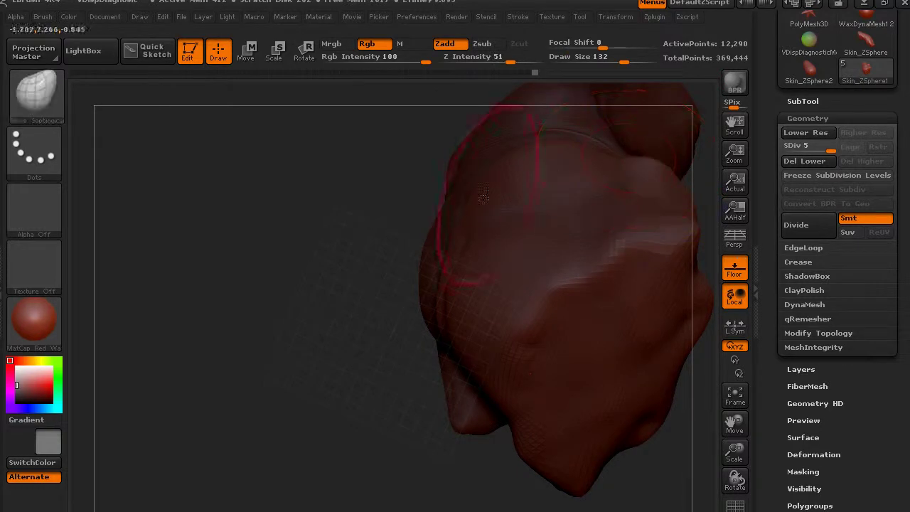
Turn off the floor grid and set the brush Draw Size to 135
{"action": "mouse_move", "coordinate": [437, 209]}
{"action": "left_mouse_down"}
{"action": "mouse_move", "coordinate": [379, 233]}
{"action": "mouse_move", "coordinate": [363, 188]}
{"action": "mouse_move", "coordinate": [224, 205]}
{"action": "mouse_move", "coordinate": [228, 158]}
{"action": "mouse_move", "coordinate": [192, 177]}
{"action": "mouse_move", "coordinate": [179, 197]}
{"action": "mouse_move", "coordinate": [193, 260]}
{"action": "mouse_move", "coordinate": [467, 220]}
{"action": "left_mouse_up"}
{"action": "key", "text": "space"}
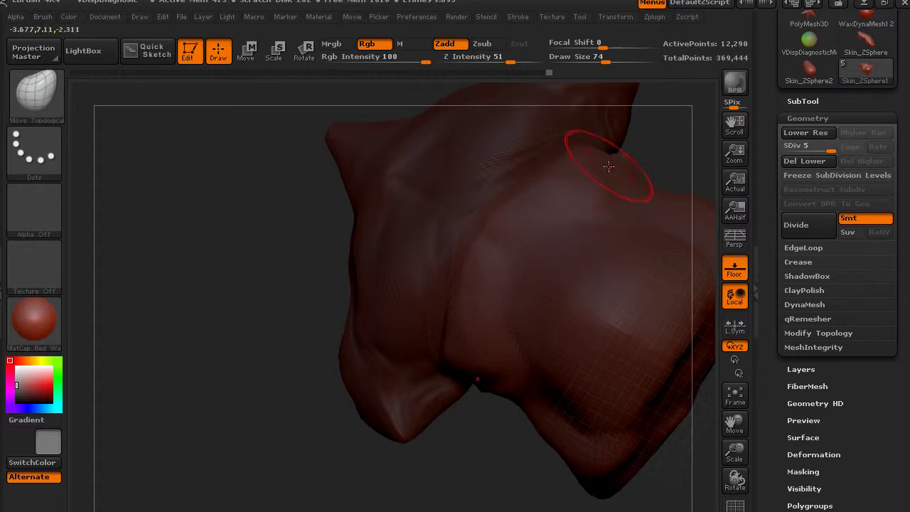
{"action": "left_click_drag", "start_coordinate": [671, 146], "coordinate": [648, 181]}
{"action": "mouse_move", "coordinate": [287, 132]}
{"action": "left_mouse_down"}
{"action": "mouse_move", "coordinate": [429, 138]}
{"action": "mouse_move", "coordinate": [762, 262]}
{"action": "left_mouse_up"}
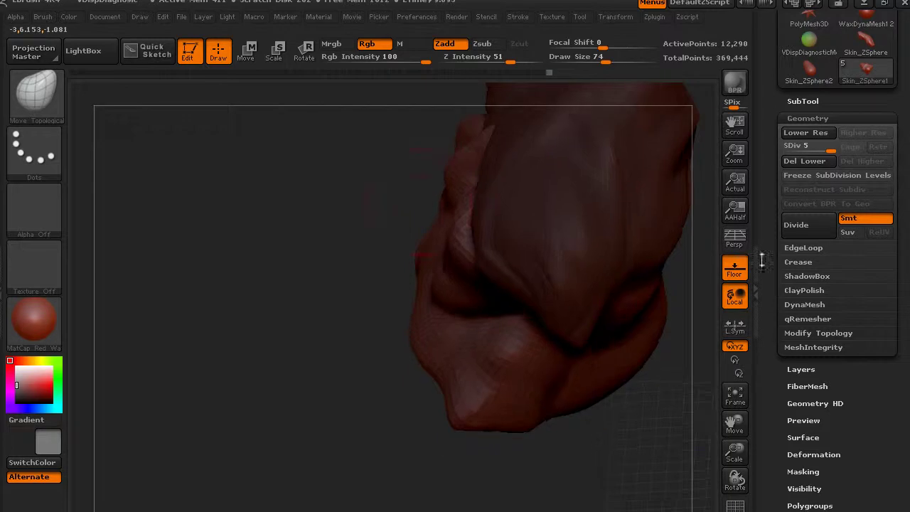
{"action": "left_click", "coordinate": [737, 273]}
{"action": "mouse_move", "coordinate": [603, 453]}
{"action": "left_mouse_down"}
{"action": "mouse_move", "coordinate": [559, 422]}
{"action": "mouse_move", "coordinate": [416, 213]}
{"action": "left_mouse_up"}
{"action": "key", "text": "space"}
{"action": "left_click_drag", "start_coordinate": [566, 257], "coordinate": [601, 256]}
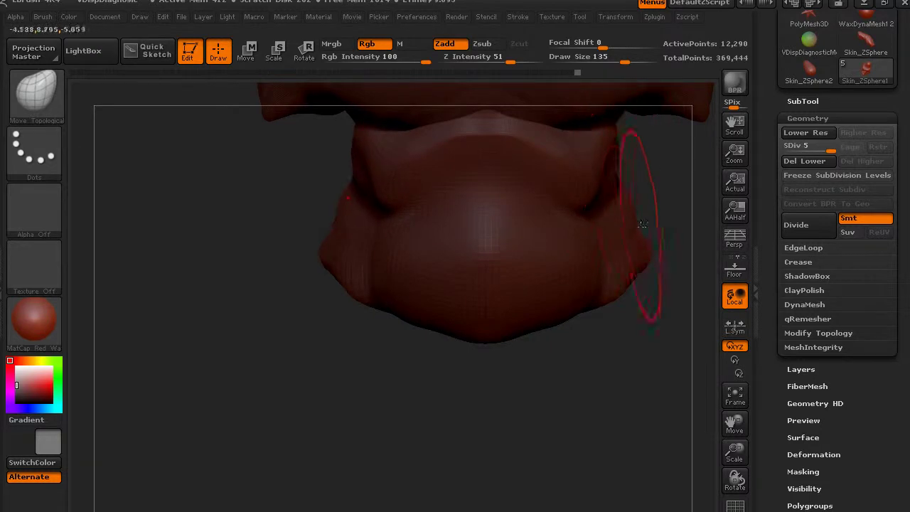
Push and smooth the lip fold below the spike into shape
{"action": "mouse_move", "coordinate": [662, 237]}
{"action": "left_mouse_down"}
{"action": "mouse_move", "coordinate": [630, 321]}
{"action": "mouse_move", "coordinate": [588, 351]}
{"action": "mouse_move", "coordinate": [483, 194]}
{"action": "left_mouse_up"}
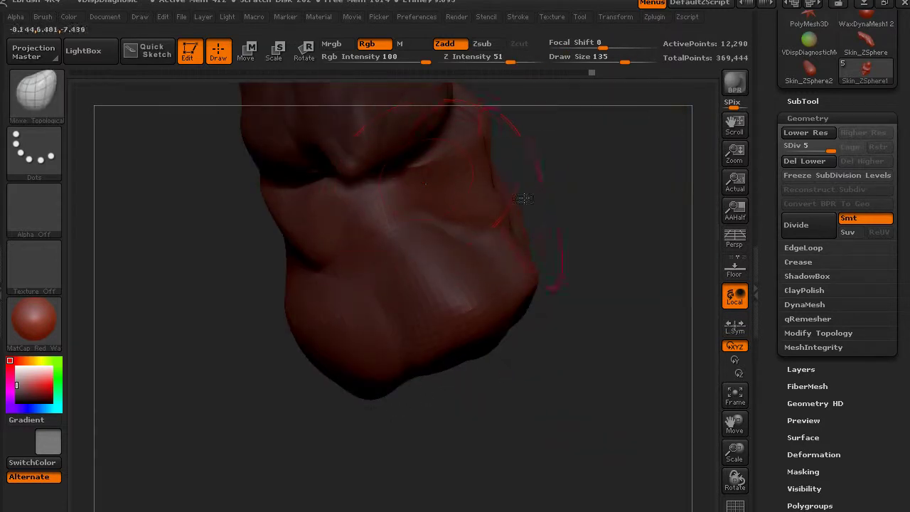
{"action": "left_click_drag", "start_coordinate": [584, 163], "coordinate": [644, 195]}
{"action": "left_click_drag", "start_coordinate": [585, 379], "coordinate": [585, 342]}
{"action": "mouse_move", "coordinate": [511, 320]}
{"action": "left_mouse_down"}
{"action": "mouse_move", "coordinate": [514, 256]}
{"action": "mouse_move", "coordinate": [475, 254]}
{"action": "left_mouse_up"}
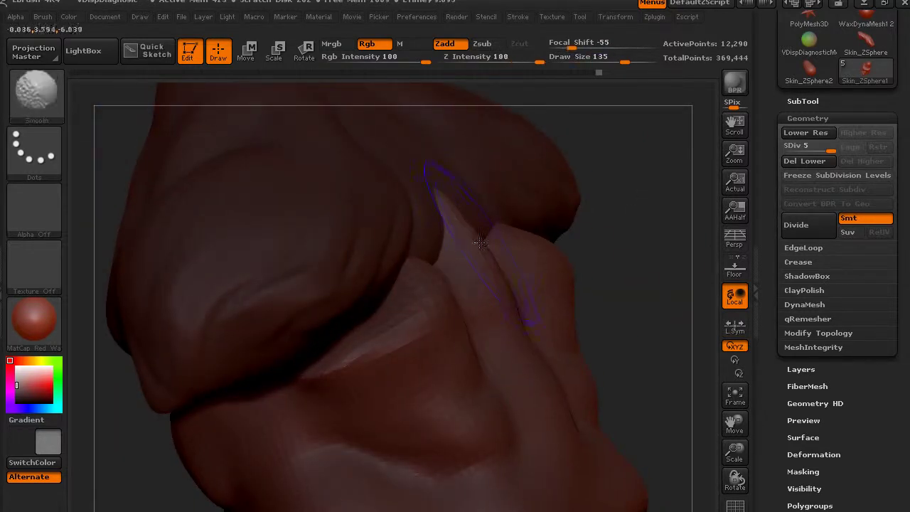
{"action": "mouse_move", "coordinate": [398, 334]}
{"action": "left_mouse_down"}
{"action": "mouse_move", "coordinate": [405, 277]}
{"action": "mouse_move", "coordinate": [393, 251]}
{"action": "left_mouse_up"}
{"action": "left_click_drag", "start_coordinate": [377, 349], "coordinate": [356, 291]}
{"action": "left_click_drag", "start_coordinate": [341, 363], "coordinate": [317, 349]}
{"action": "left_click_drag", "start_coordinate": [683, 285], "coordinate": [711, 271]}
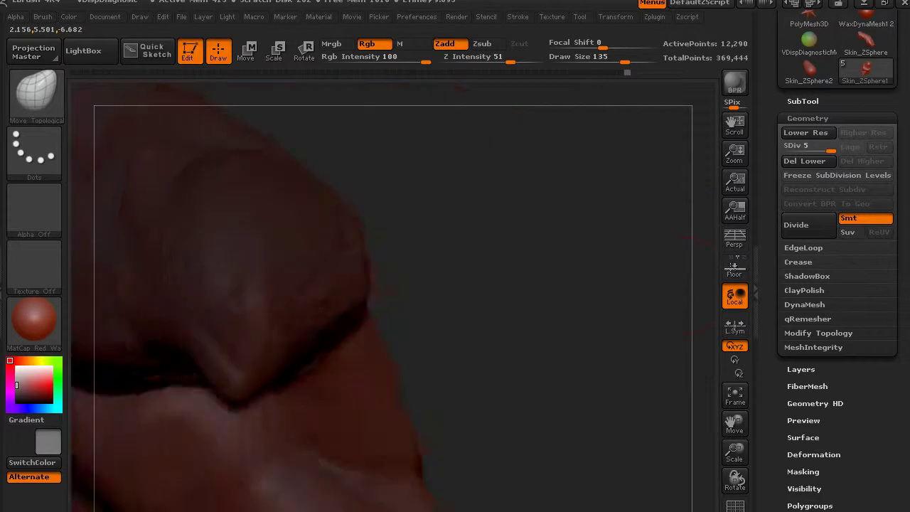
{"action": "mouse_move", "coordinate": [551, 313]}
{"action": "left_mouse_down"}
{"action": "mouse_move", "coordinate": [481, 329]}
{"action": "mouse_move", "coordinate": [544, 325]}
{"action": "left_mouse_up"}
{"action": "left_click", "coordinate": [811, 101]}
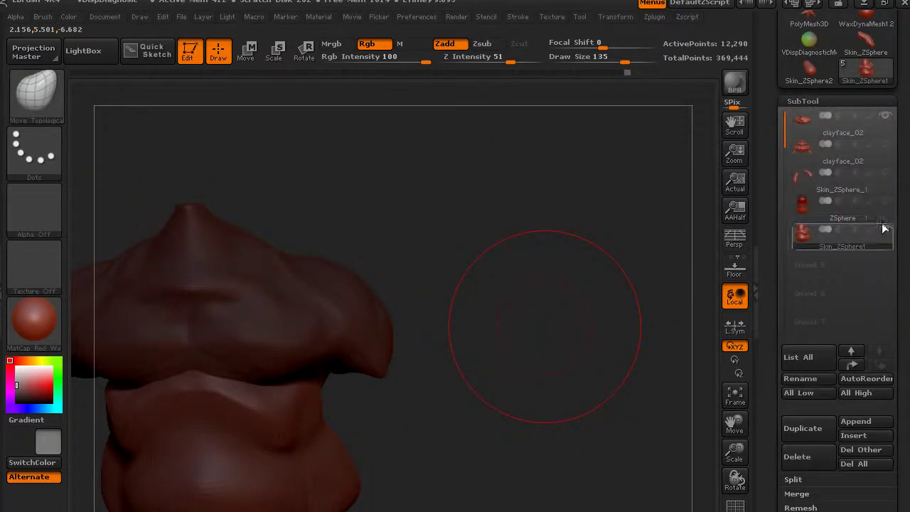
{"action": "left_click", "coordinate": [797, 207]}
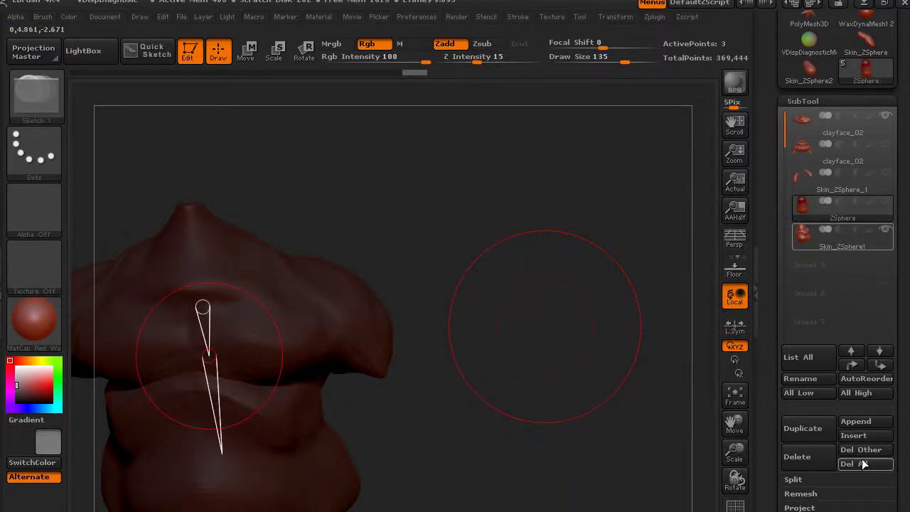
{"action": "left_click", "coordinate": [820, 456]}
{"action": "left_click", "coordinate": [643, 485]}
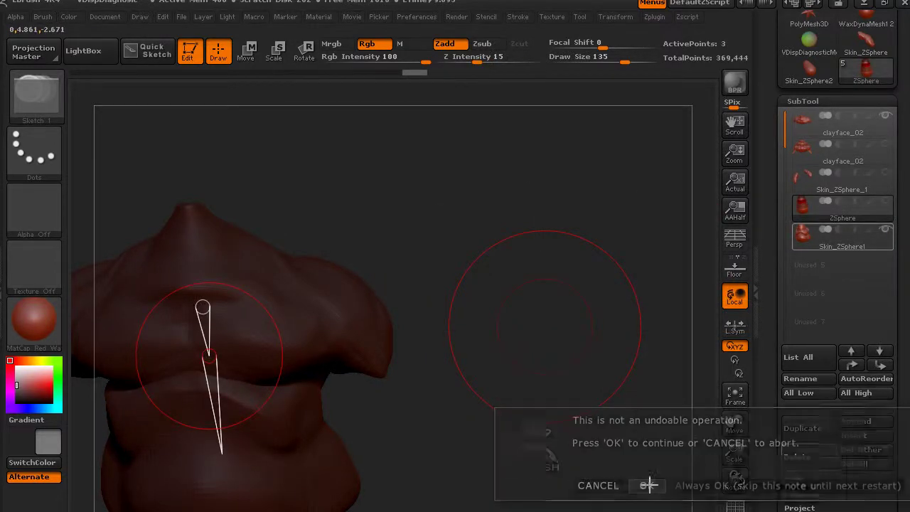
{"action": "left_click", "coordinate": [886, 172]}
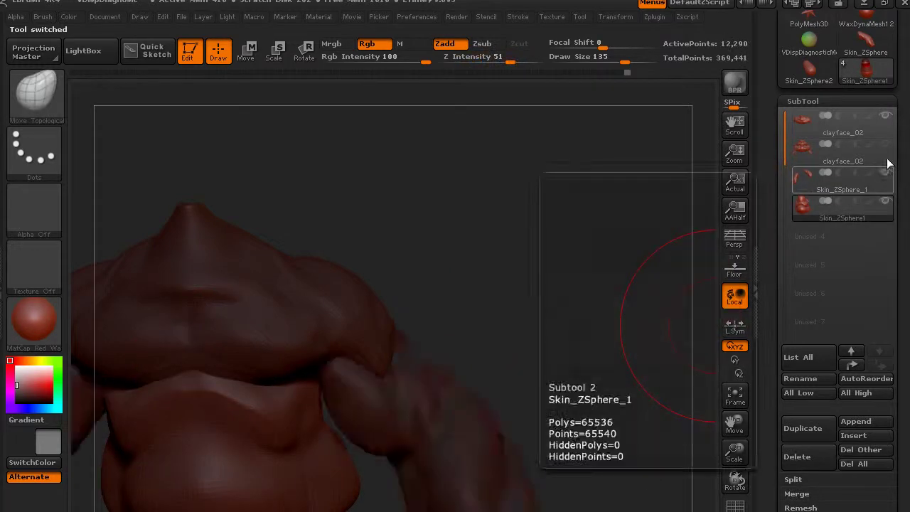
{"action": "mouse_move", "coordinate": [569, 182]}
{"action": "left_mouse_down"}
{"action": "mouse_move", "coordinate": [622, 205]}
{"action": "mouse_move", "coordinate": [512, 231]}
{"action": "mouse_move", "coordinate": [563, 236]}
{"action": "mouse_move", "coordinate": [630, 204]}
{"action": "mouse_move", "coordinate": [565, 228]}
{"action": "left_mouse_up"}
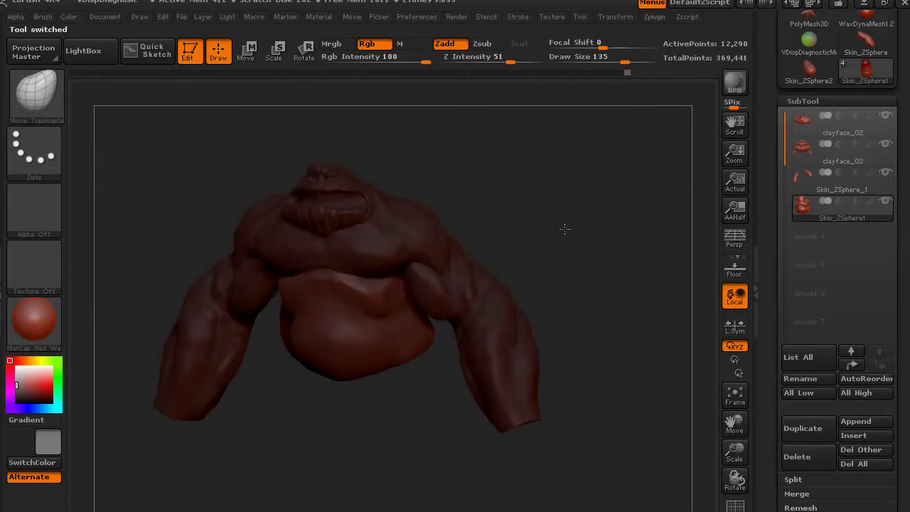
{"action": "key", "text": "bracketleft"}
{"action": "key", "text": "bracketleft"}
{"action": "key", "text": "bracketleft"}
{"action": "key", "text": "bracketleft"}
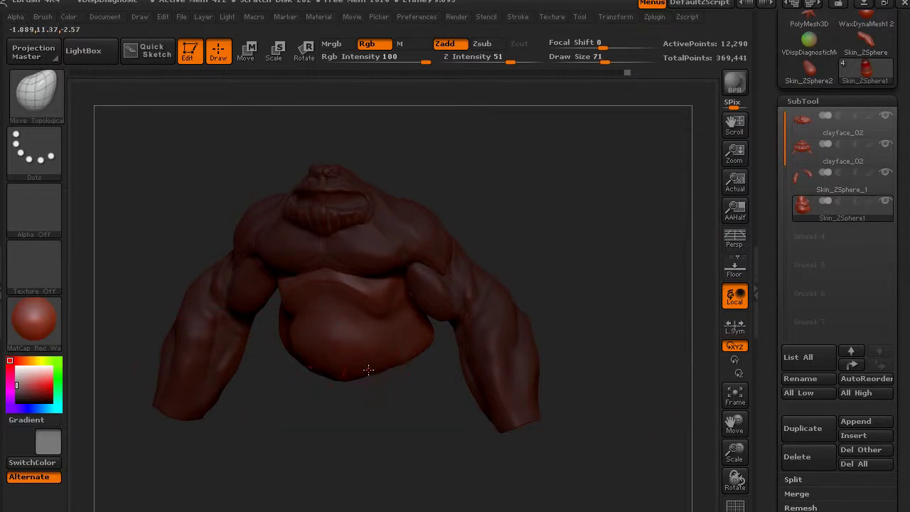
{"action": "left_click_drag", "start_coordinate": [378, 378], "coordinate": [333, 373]}
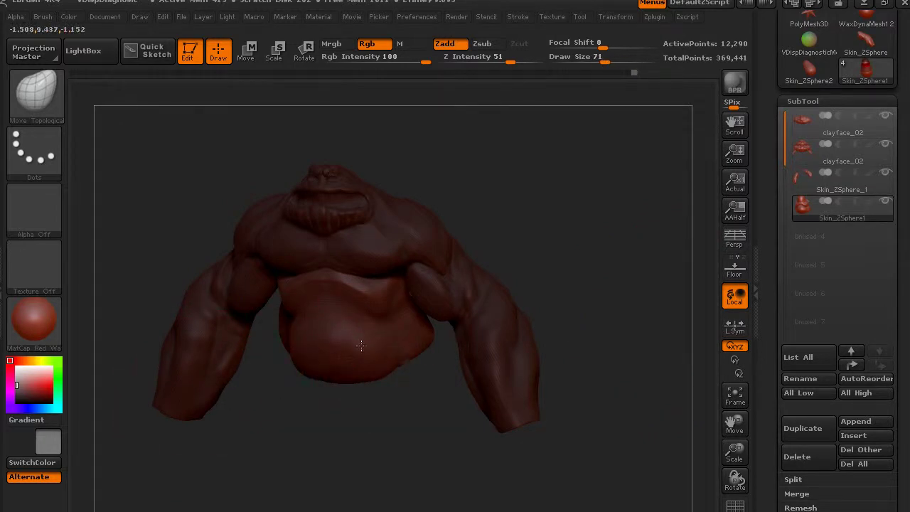
{"action": "left_click_drag", "start_coordinate": [358, 341], "coordinate": [366, 363]}
{"action": "left_click_drag", "start_coordinate": [529, 145], "coordinate": [347, 393]}
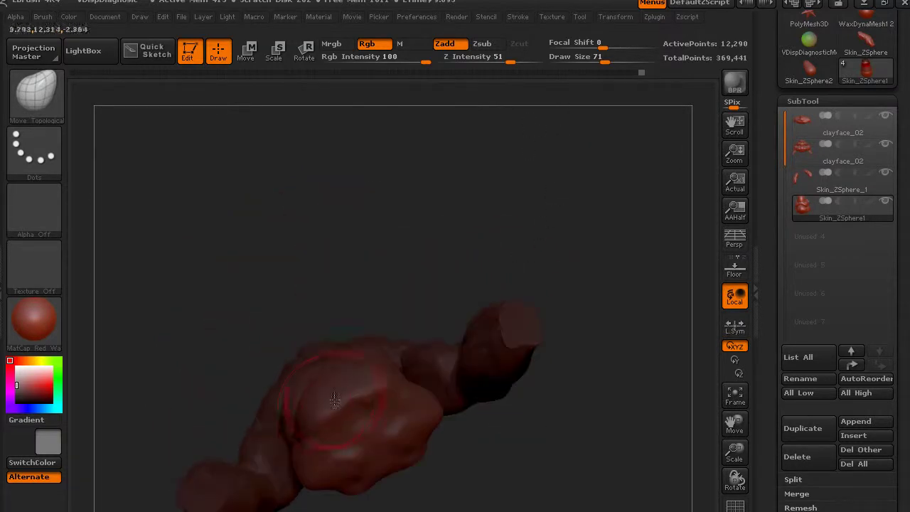
{"action": "left_click_drag", "start_coordinate": [484, 308], "coordinate": [577, 380]}
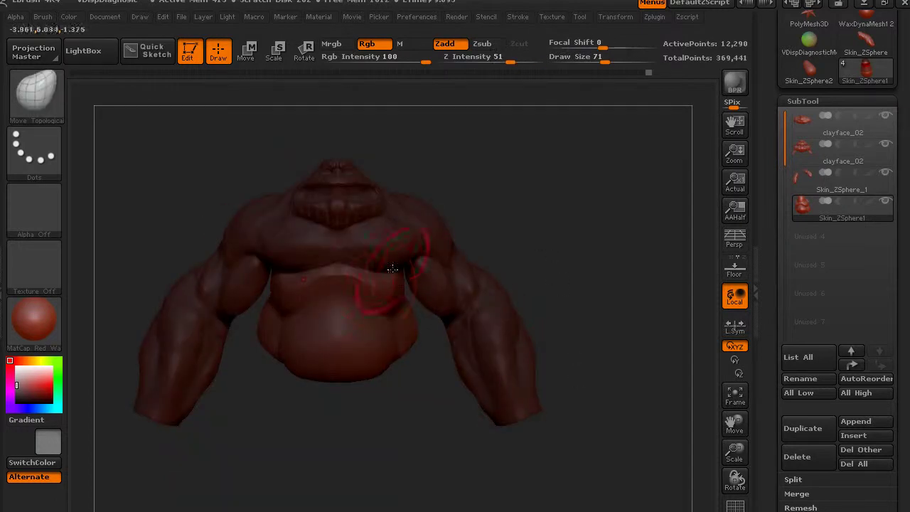
{"action": "left_click_drag", "start_coordinate": [572, 225], "coordinate": [429, 304]}
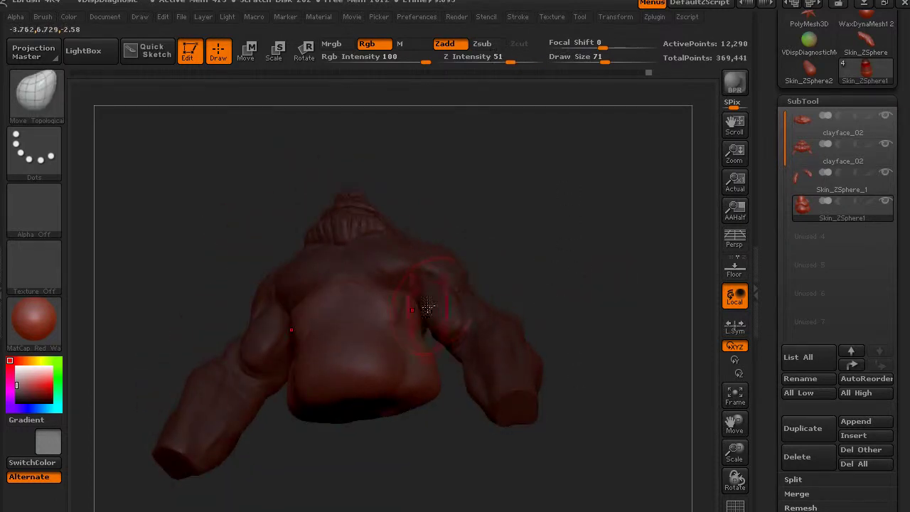
{"action": "mouse_move", "coordinate": [602, 278]}
{"action": "left_mouse_down"}
{"action": "mouse_move", "coordinate": [536, 202]}
{"action": "mouse_move", "coordinate": [320, 274]}
{"action": "left_mouse_up"}
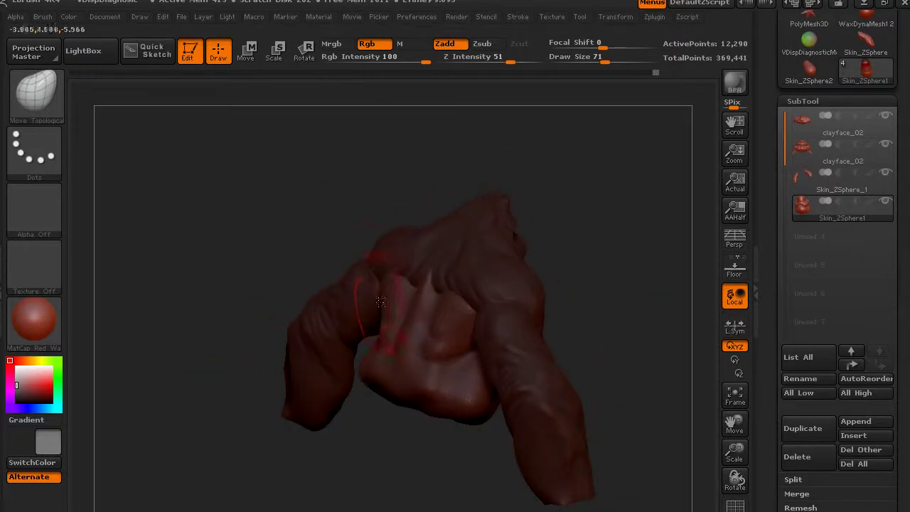
{"action": "left_click_drag", "start_coordinate": [107, 301], "coordinate": [269, 344]}
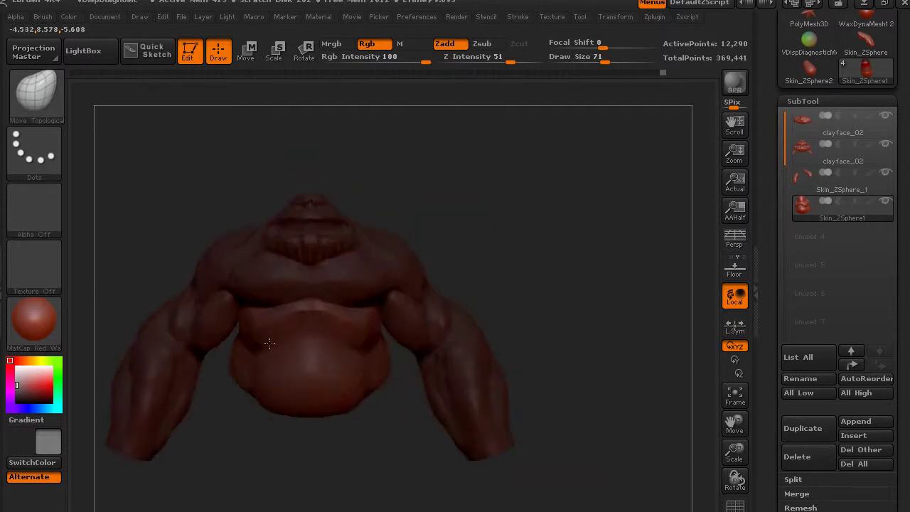
{"action": "mouse_move", "coordinate": [543, 244]}
{"action": "left_mouse_down"}
{"action": "mouse_move", "coordinate": [526, 261]}
{"action": "mouse_move", "coordinate": [641, 228]}
{"action": "mouse_move", "coordinate": [585, 255]}
{"action": "left_mouse_up"}
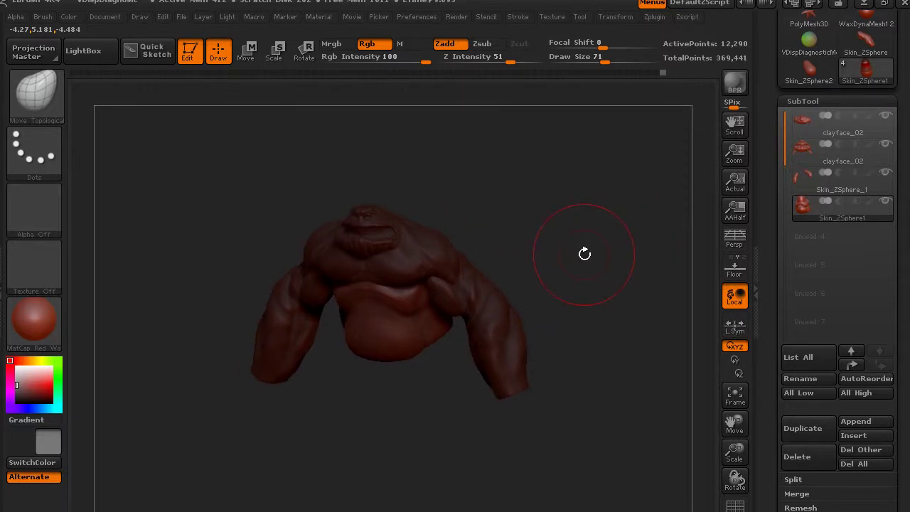
{"action": "mouse_move", "coordinate": [526, 104]}
{"action": "left_mouse_down"}
{"action": "mouse_move", "coordinate": [593, 220]}
{"action": "mouse_move", "coordinate": [586, 215]}
{"action": "left_mouse_up"}
Expand the Render Properties and BPR RenderPass options in the Render menu
{"action": "left_click", "coordinate": [457, 17]}
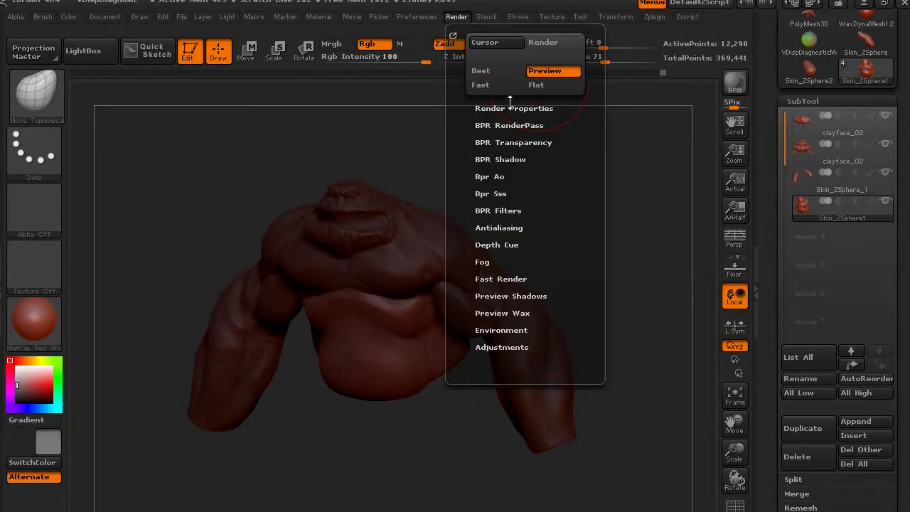
{"action": "left_click", "coordinate": [506, 109]}
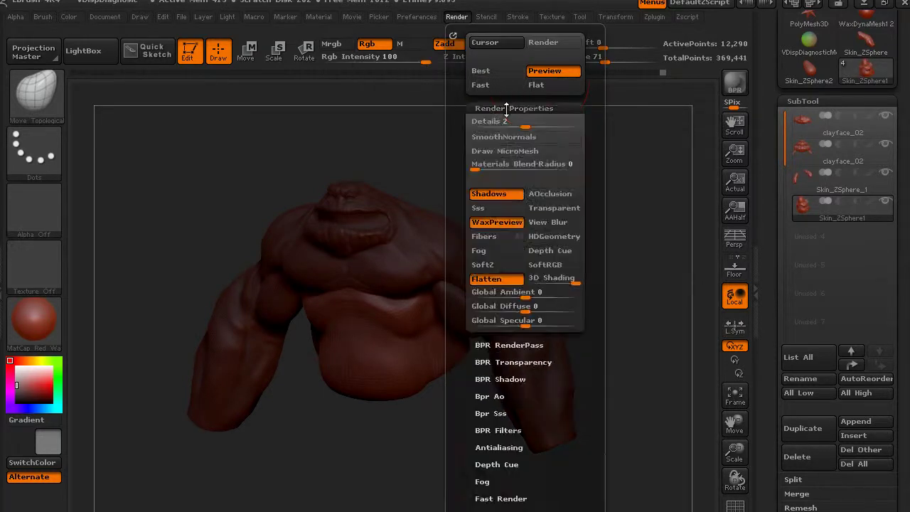
{"action": "left_click", "coordinate": [498, 108]}
{"action": "left_click", "coordinate": [496, 125]}
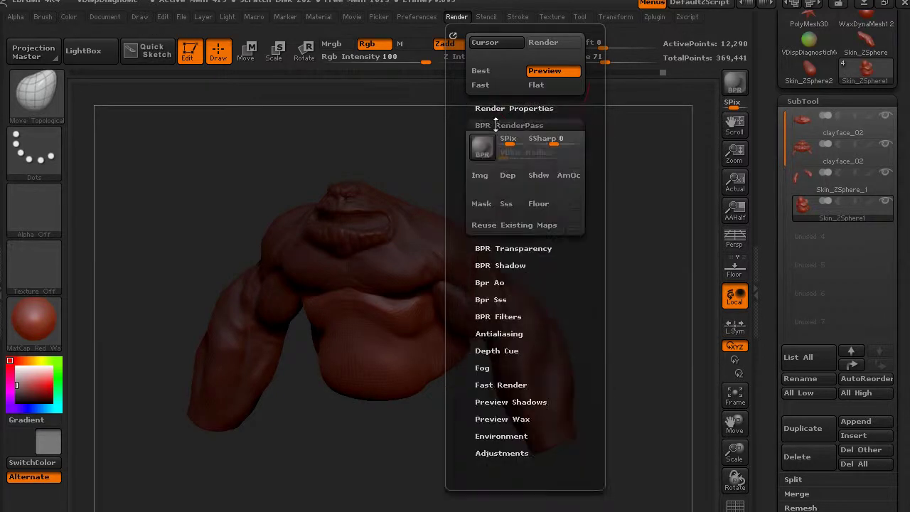
{"action": "left_click", "coordinate": [491, 128]}
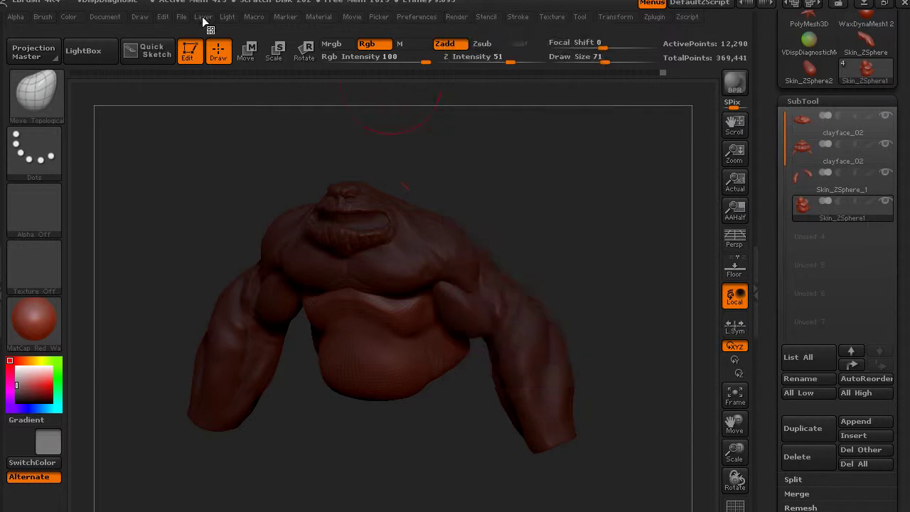
Raise the material's Wax Modifiers Strength from 86 to 94
{"action": "left_click", "coordinate": [255, 17]}
{"action": "left_click", "coordinate": [359, 208]}
{"action": "left_click_drag", "start_coordinate": [397, 223], "coordinate": [404, 225]}
Switch the view to perspective and run a BPR render of the Clayface model
{"action": "left_click", "coordinate": [455, 17]}
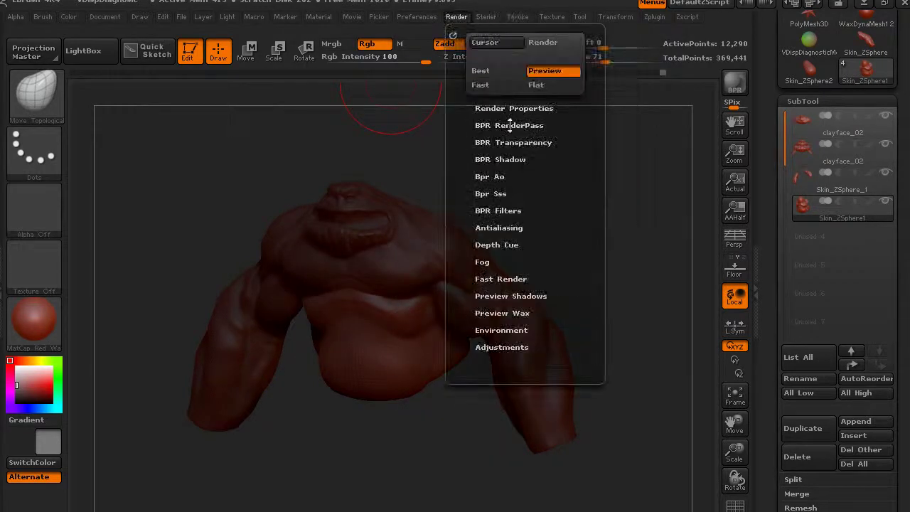
{"action": "left_click", "coordinate": [509, 125]}
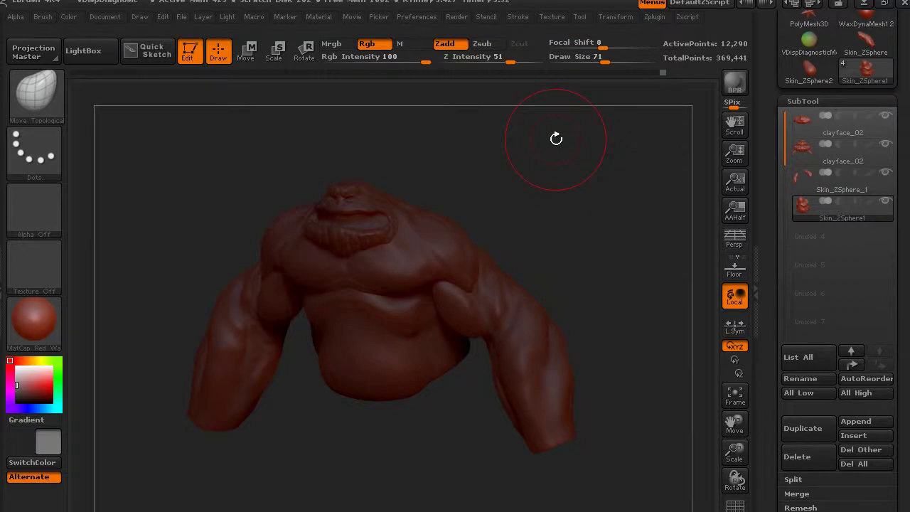
{"action": "key", "text": "p"}
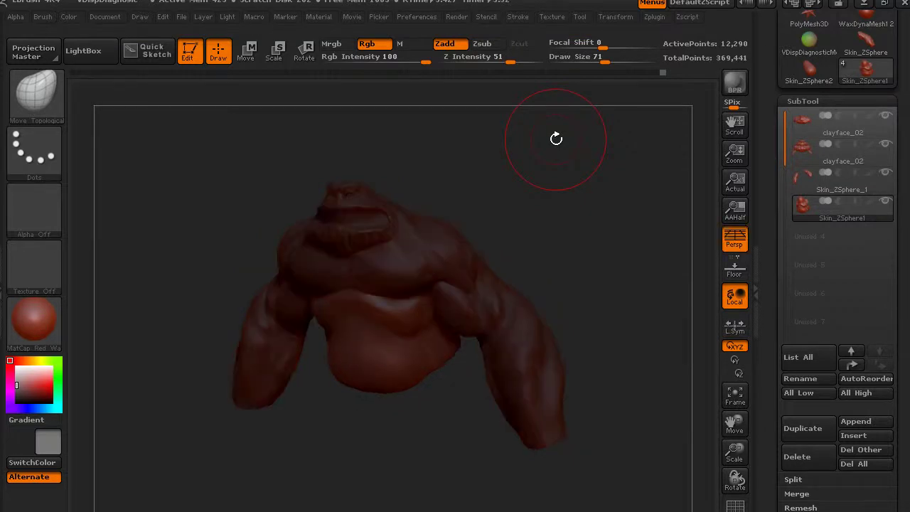
{"action": "left_click", "coordinate": [457, 17]}
{"action": "left_click", "coordinate": [481, 147]}
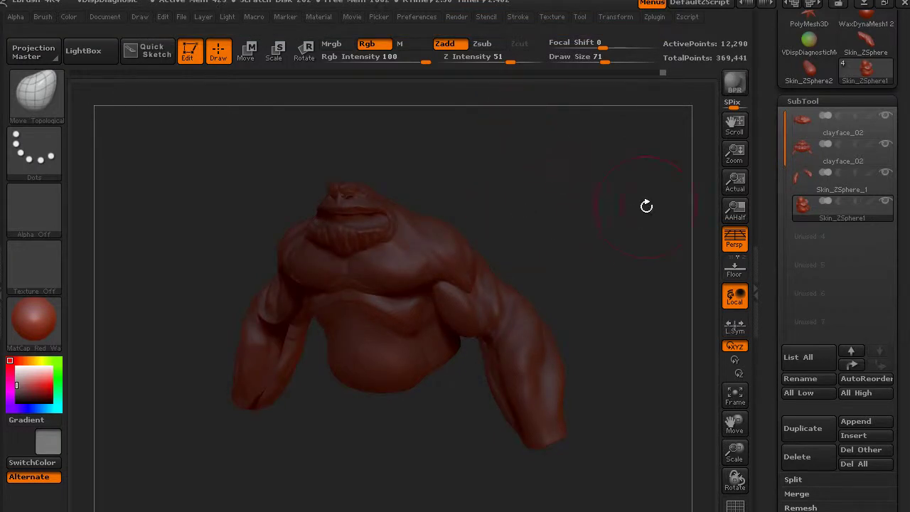
Solo the top clayface_02 mouth piece with perspective off and Draw Size 149
{"action": "left_click_drag", "start_coordinate": [590, 206], "coordinate": [609, 205]}
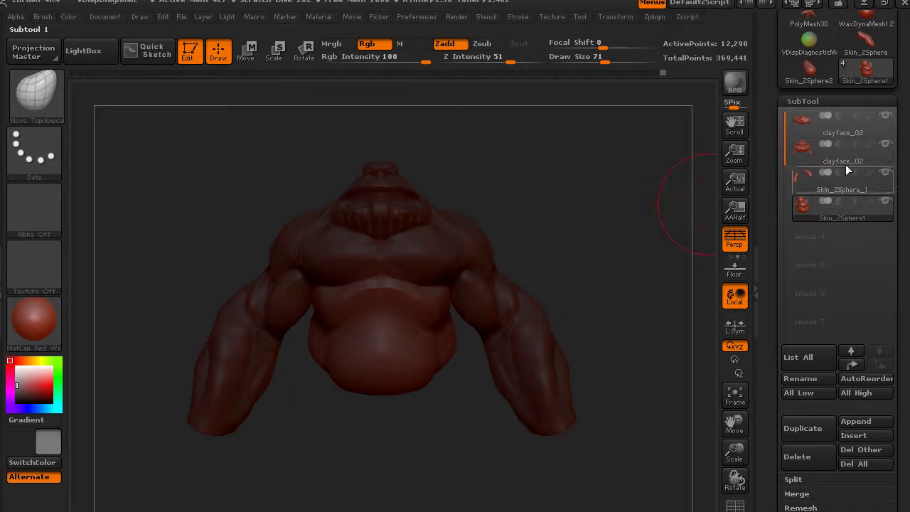
{"action": "mouse_move", "coordinate": [842, 181]}
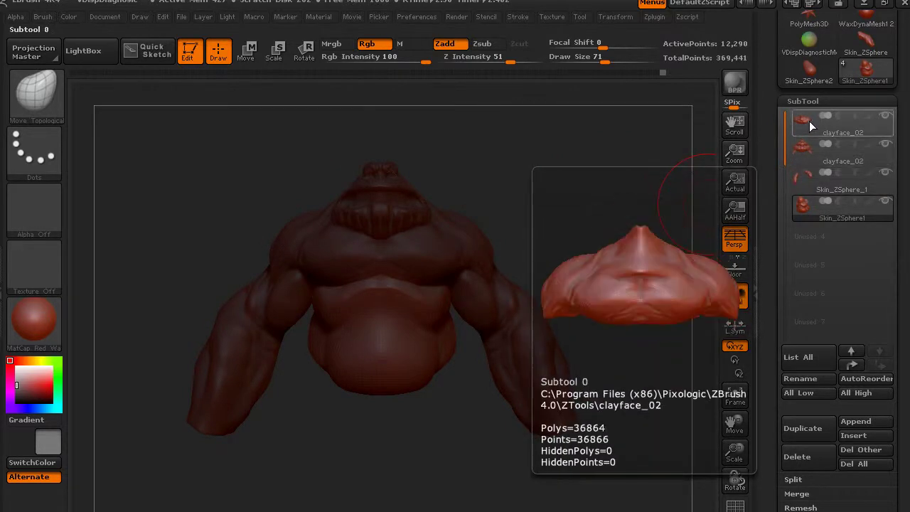
{"action": "left_click", "coordinate": [807, 121]}
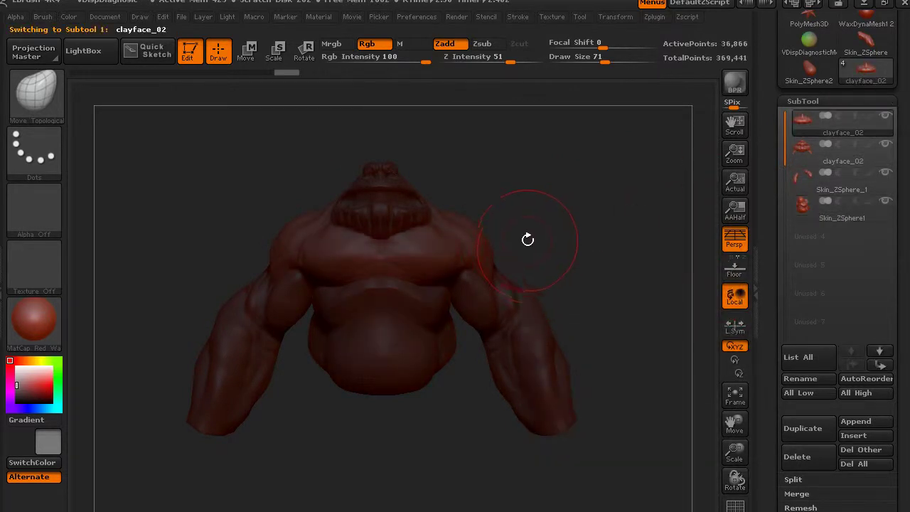
{"action": "mouse_move", "coordinate": [525, 250]}
{"action": "left_mouse_down"}
{"action": "mouse_move", "coordinate": [530, 193]}
{"action": "mouse_move", "coordinate": [522, 219]}
{"action": "left_mouse_up"}
{"action": "key", "text": "p"}
{"action": "key", "text": "space"}
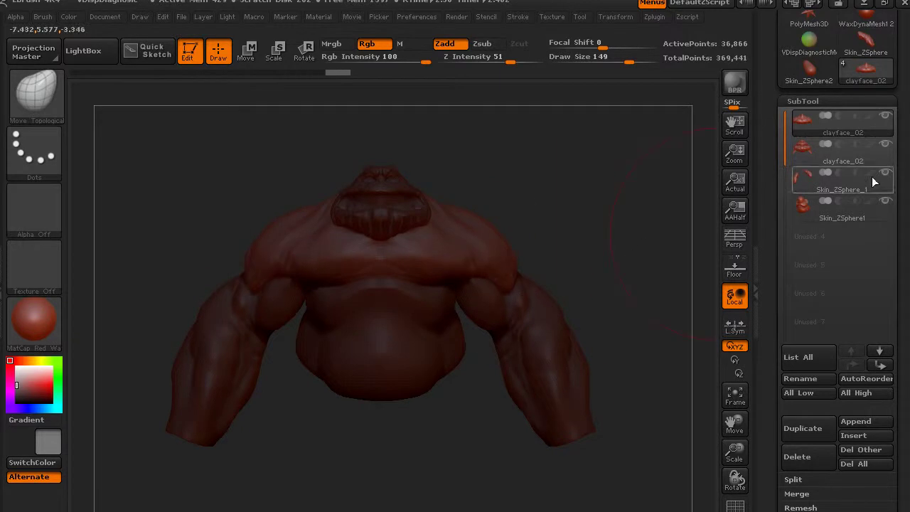
{"action": "left_click", "coordinate": [886, 116], "text": "shift"}
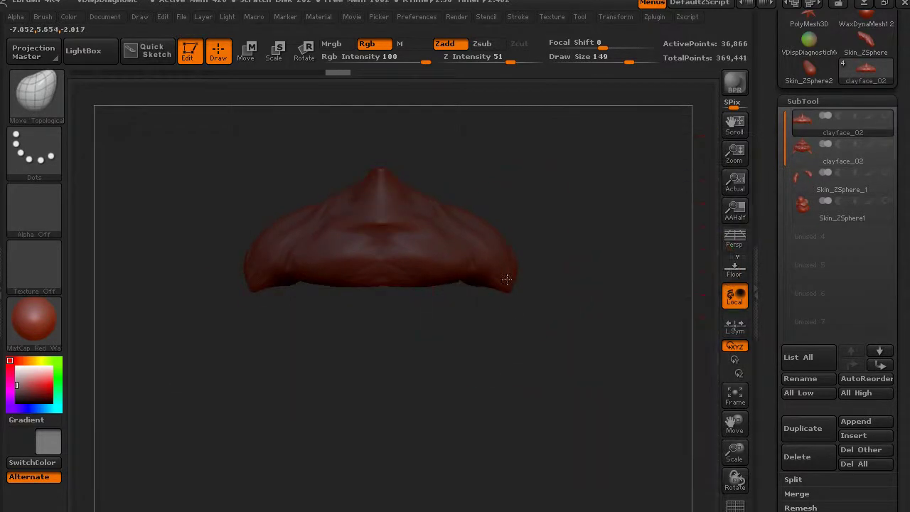
Pull the mouth piece's lower edges down into a broader, rounder tent shape
{"action": "left_click_drag", "start_coordinate": [507, 278], "coordinate": [515, 301]}
{"action": "left_click_drag", "start_coordinate": [436, 284], "coordinate": [434, 300]}
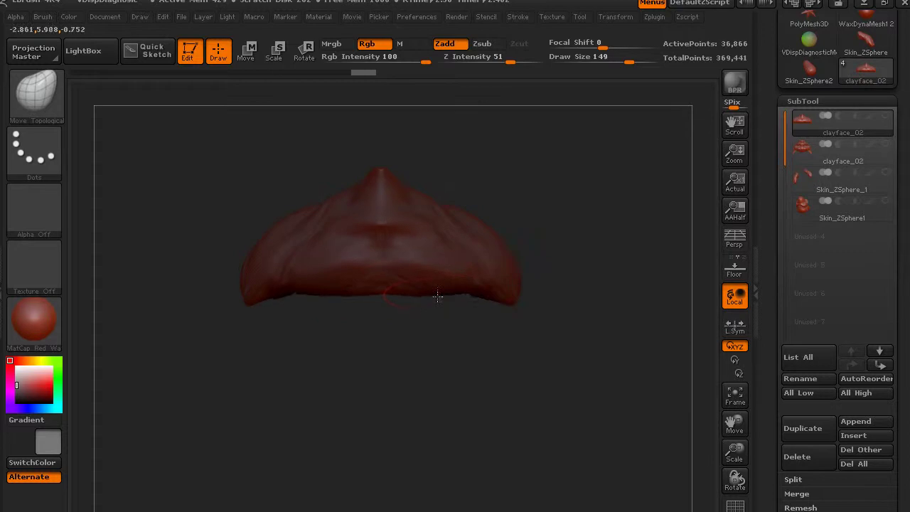
{"action": "mouse_move", "coordinate": [472, 239]}
{"action": "left_mouse_down"}
{"action": "mouse_move", "coordinate": [477, 257]}
{"action": "mouse_move", "coordinate": [527, 282]}
{"action": "left_mouse_up"}
{"action": "mouse_move", "coordinate": [532, 320]}
{"action": "left_mouse_down"}
{"action": "mouse_move", "coordinate": [524, 335]}
{"action": "mouse_move", "coordinate": [501, 340]}
{"action": "mouse_move", "coordinate": [601, 305]}
{"action": "mouse_move", "coordinate": [567, 354]}
{"action": "left_mouse_up"}
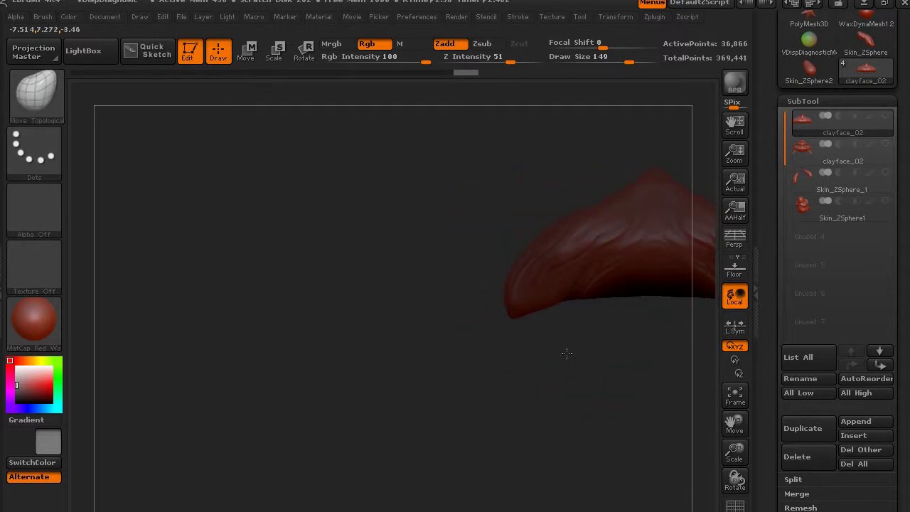
{"action": "left_click_drag", "start_coordinate": [589, 301], "coordinate": [589, 319]}
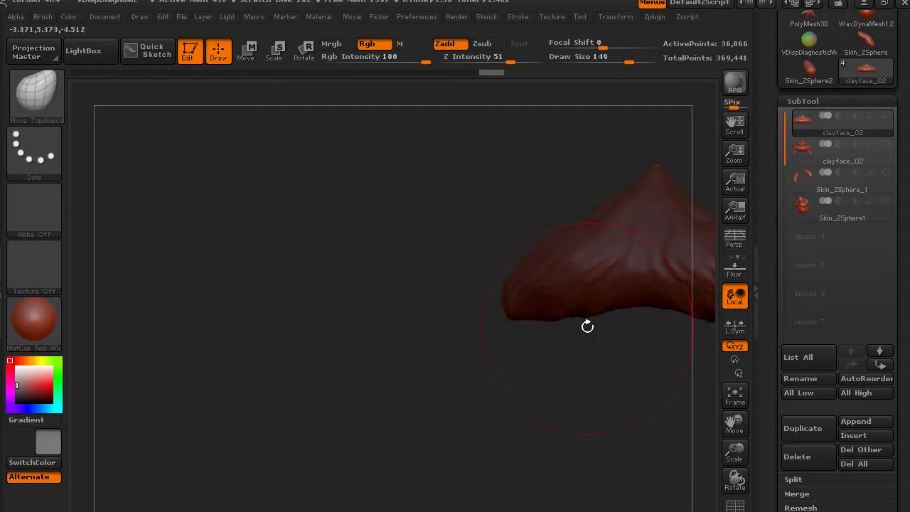
{"action": "mouse_move", "coordinate": [519, 381]}
{"action": "left_mouse_down"}
{"action": "mouse_move", "coordinate": [545, 386]}
{"action": "mouse_move", "coordinate": [539, 439]}
{"action": "left_mouse_up"}
{"action": "mouse_move", "coordinate": [508, 299]}
{"action": "left_mouse_down"}
{"action": "mouse_move", "coordinate": [548, 315]}
{"action": "mouse_move", "coordinate": [509, 324]}
{"action": "left_mouse_up"}
{"action": "mouse_move", "coordinate": [650, 223]}
{"action": "left_mouse_down"}
{"action": "mouse_move", "coordinate": [417, 237]}
{"action": "mouse_move", "coordinate": [545, 248]}
{"action": "mouse_move", "coordinate": [548, 325]}
{"action": "left_mouse_up"}
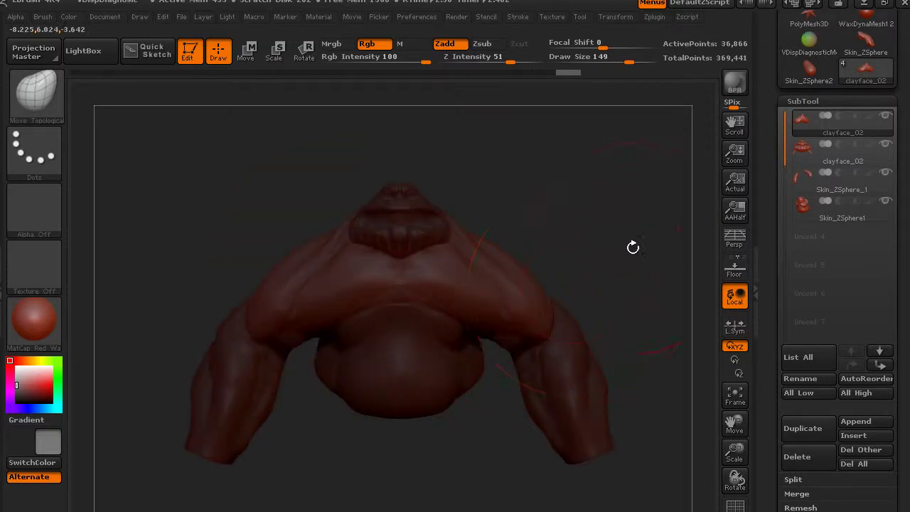
Shrink the brush Draw Size from 149 to 88
{"action": "left_click_drag", "start_coordinate": [632, 252], "coordinate": [595, 224]}
{"action": "key", "text": "space"}
{"action": "mouse_move", "coordinate": [406, 279]}
{"action": "left_mouse_down"}
{"action": "mouse_move", "coordinate": [382, 281]}
{"action": "mouse_move", "coordinate": [396, 282]}
{"action": "left_mouse_up"}
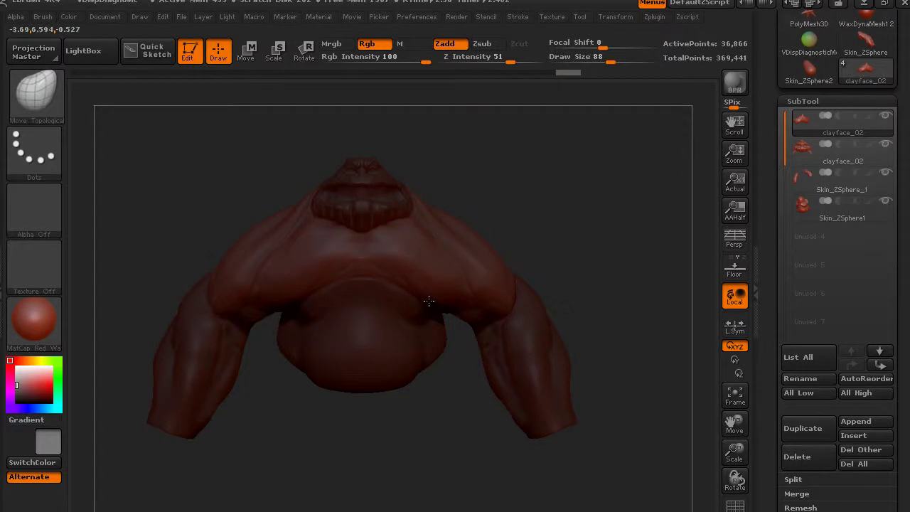
Select the Skin_ZSphere_1 arms piece and lay a Transpose Move action line down the right arm
{"action": "left_click", "coordinate": [803, 178]}
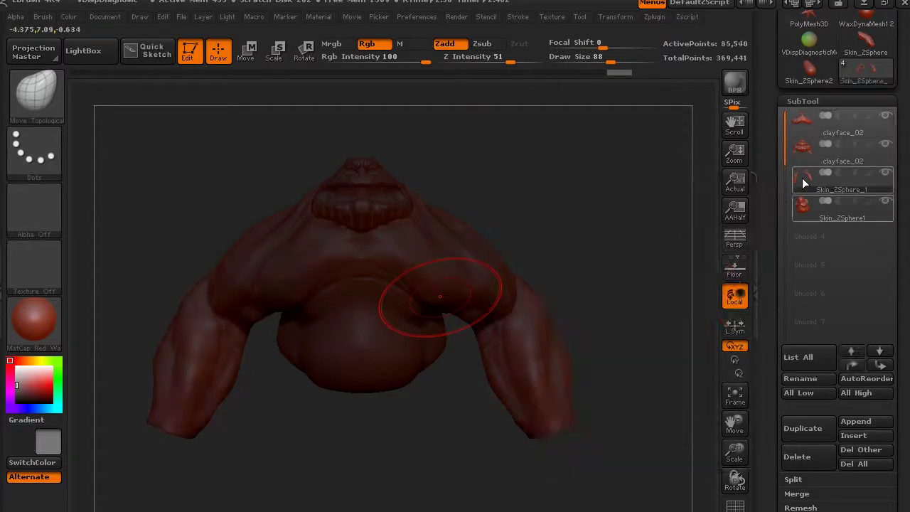
{"action": "left_click", "coordinate": [249, 52]}
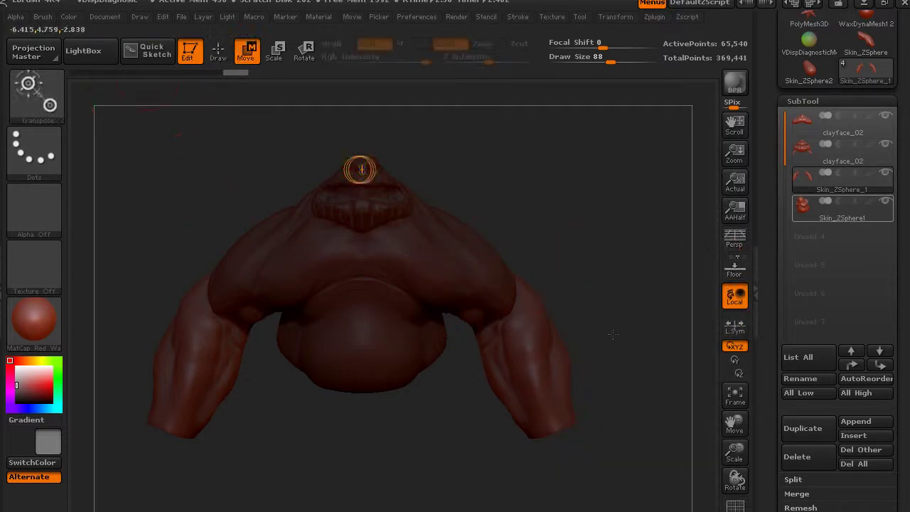
{"action": "left_click_drag", "start_coordinate": [470, 256], "coordinate": [520, 345]}
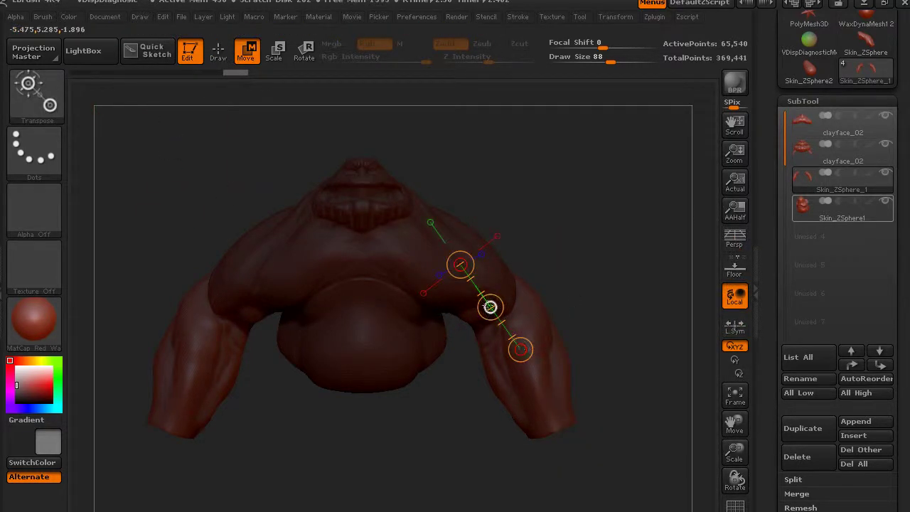
{"action": "left_click_drag", "start_coordinate": [488, 306], "coordinate": [500, 318]}
{"action": "key", "text": "ctrl+z"}
{"action": "left_click_drag", "start_coordinate": [461, 265], "coordinate": [520, 349]}
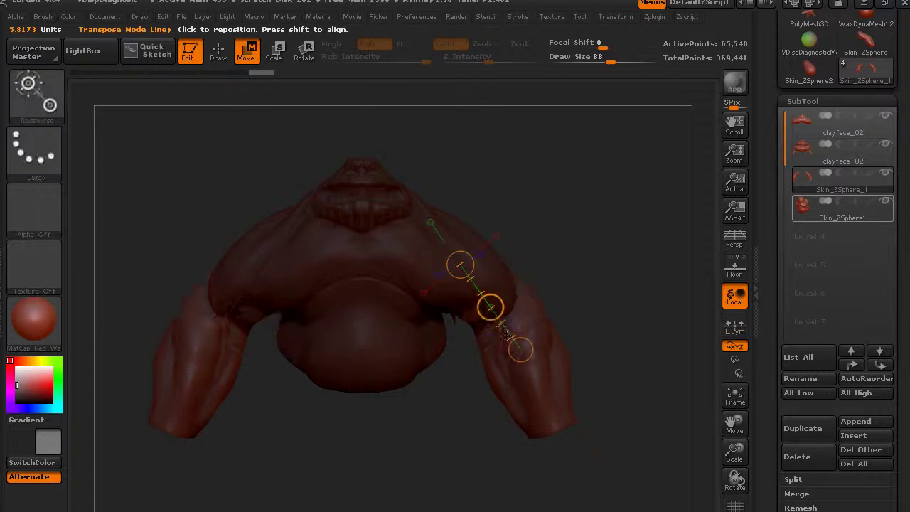
{"action": "left_click_drag", "start_coordinate": [491, 306], "coordinate": [529, 358]}
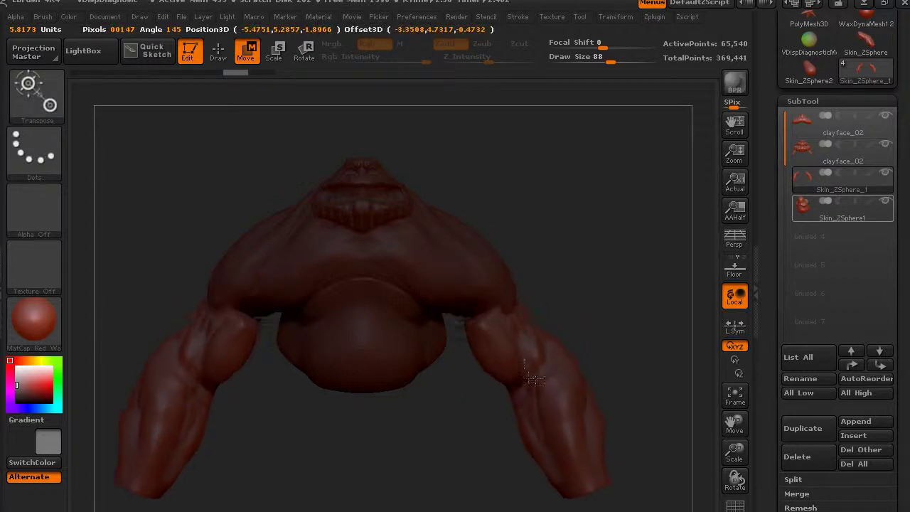
{"action": "key", "text": "ctrl+z"}
{"action": "left_click_drag", "start_coordinate": [461, 265], "coordinate": [520, 348]}
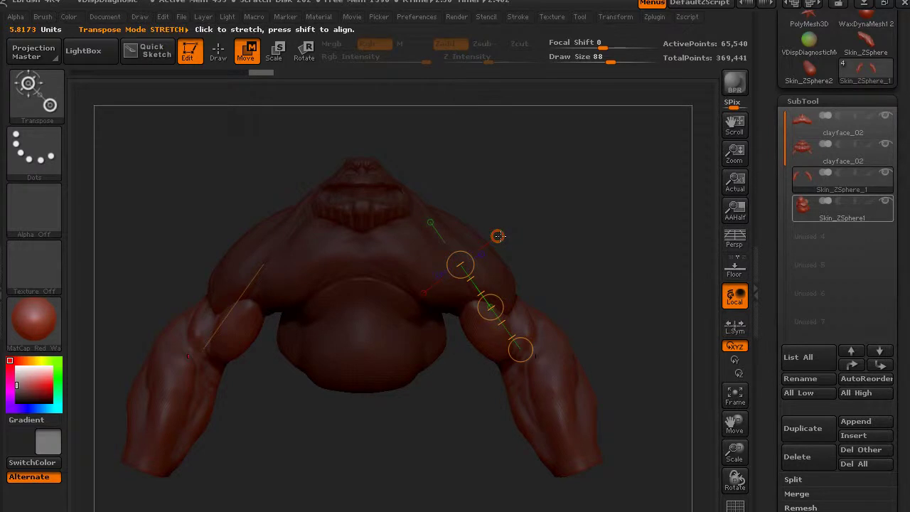
Rotate and move both arms further down from the shoulders
{"action": "left_click", "coordinate": [306, 52]}
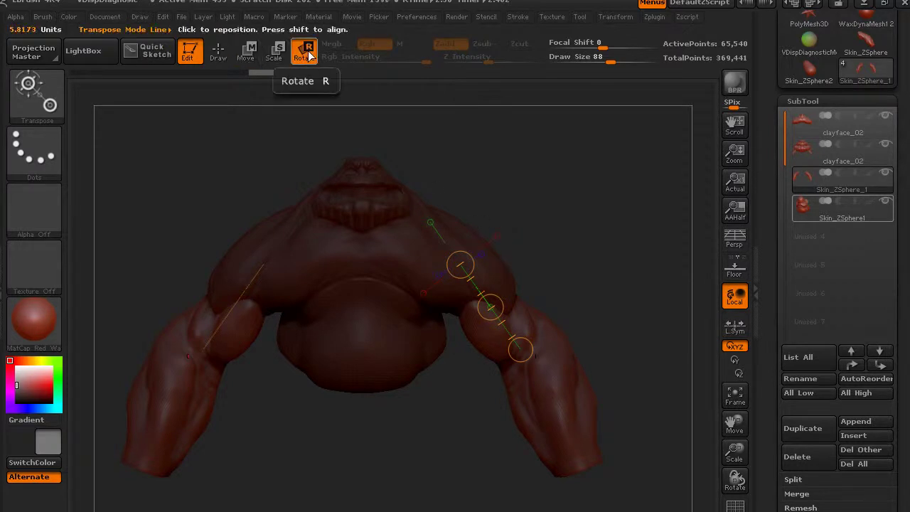
{"action": "left_click_drag", "start_coordinate": [522, 349], "coordinate": [517, 361]}
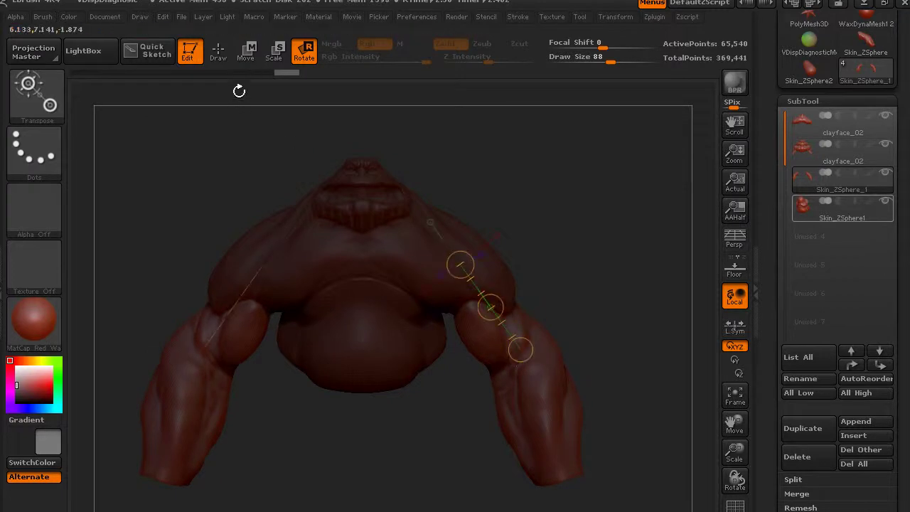
{"action": "left_click", "coordinate": [252, 48]}
{"action": "left_click_drag", "start_coordinate": [490, 306], "coordinate": [499, 322]}
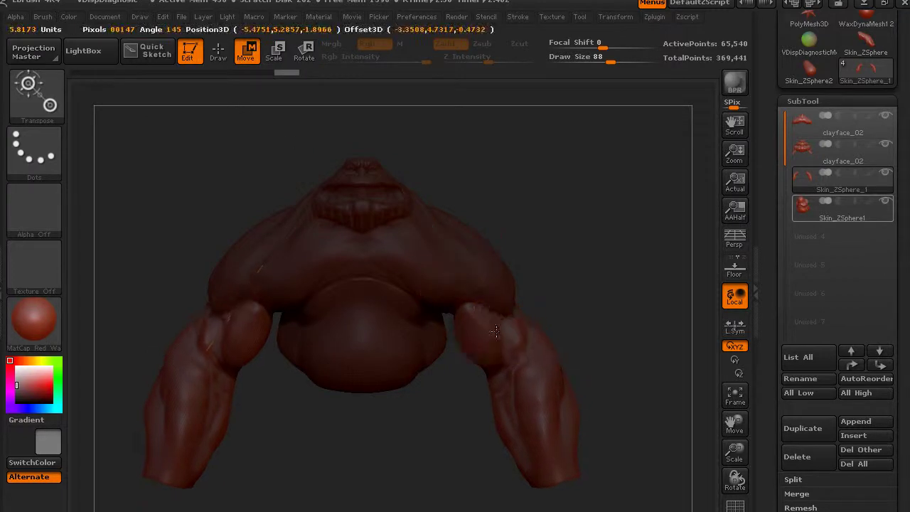
{"action": "left_click_drag", "start_coordinate": [562, 306], "coordinate": [535, 330]}
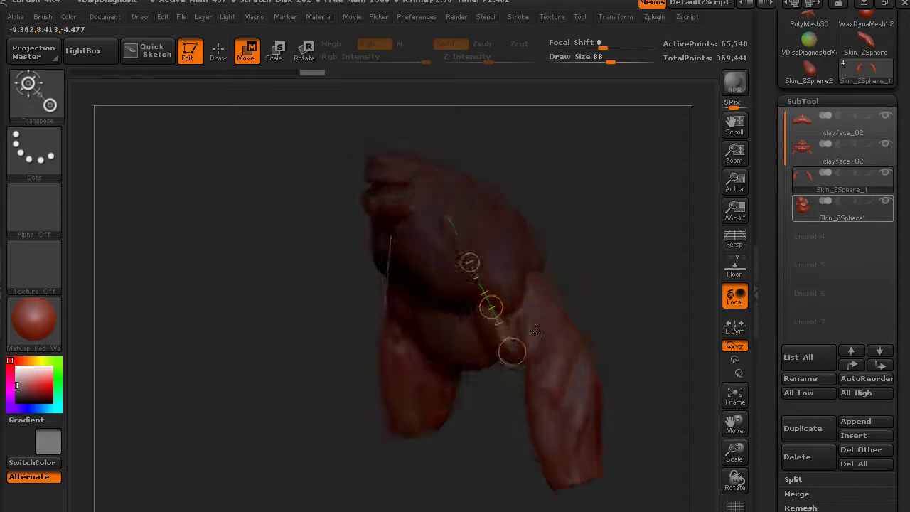
{"action": "left_click_drag", "start_coordinate": [491, 307], "coordinate": [496, 301]}
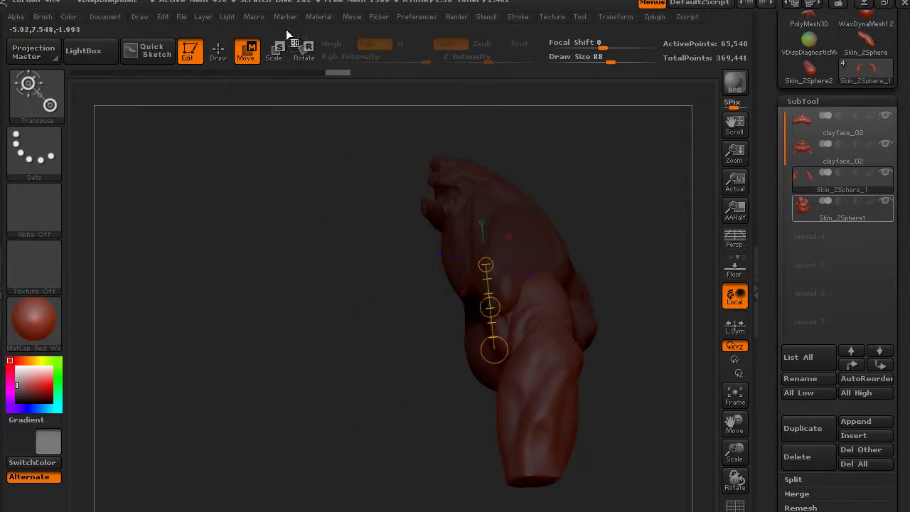
Rotate the lower arm section to a new angle, then make clayface_02 active in Draw mode
{"action": "key", "text": "r"}
{"action": "left_click_drag", "start_coordinate": [496, 352], "coordinate": [486, 356]}
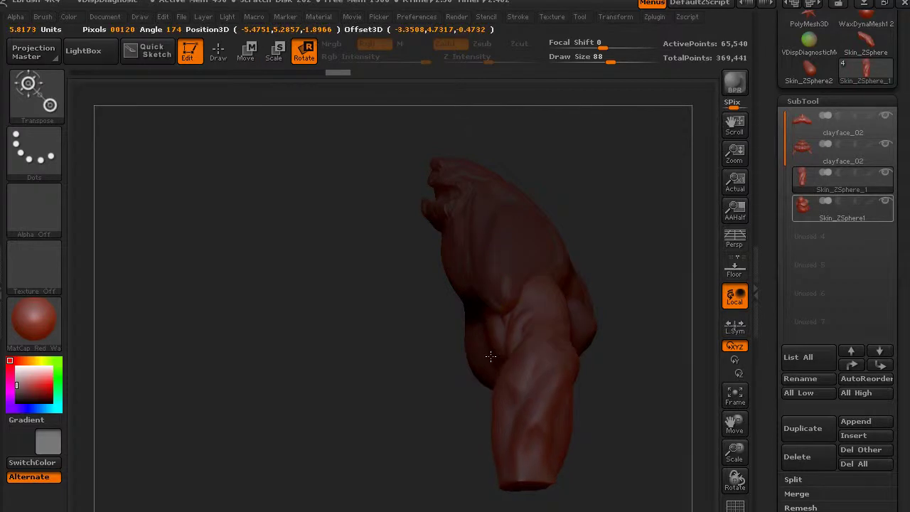
{"action": "key", "text": "w"}
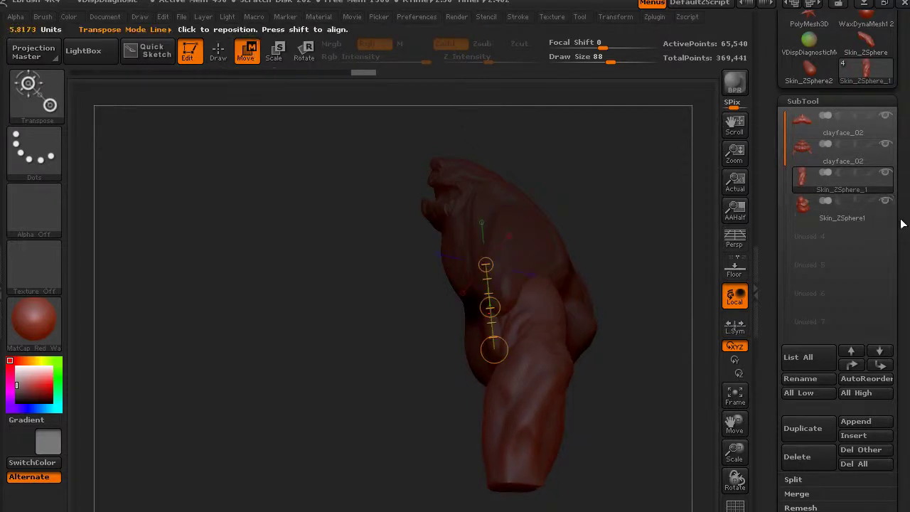
{"action": "left_click", "coordinate": [803, 129]}
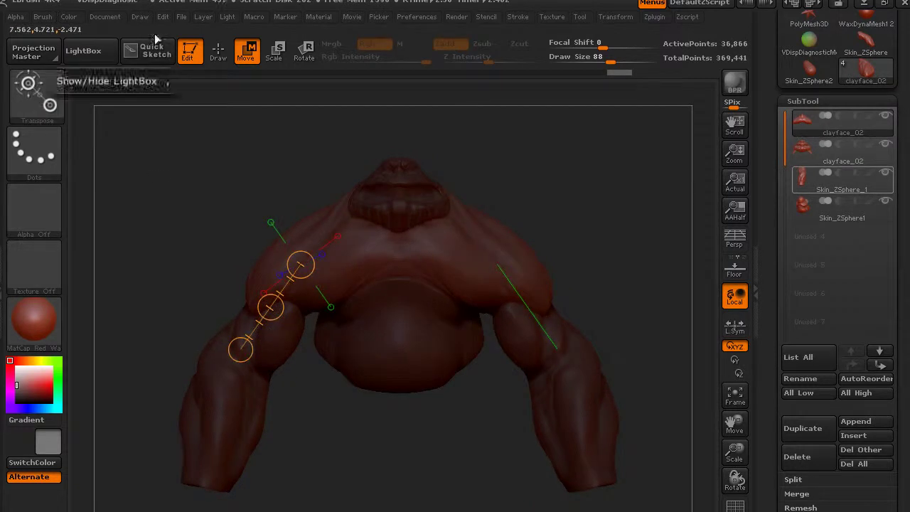
{"action": "left_click", "coordinate": [219, 51]}
Toggle perspective, orbit to a three-quarter view, and undo a stray stroke under the chest
{"action": "key", "text": "p"}
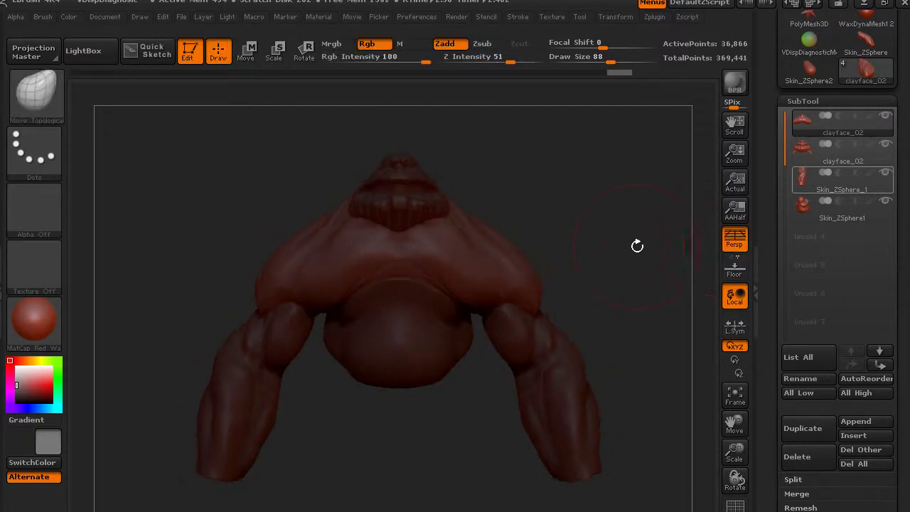
{"action": "left_click", "coordinate": [734, 240]}
{"action": "mouse_move", "coordinate": [628, 264]}
{"action": "left_mouse_down"}
{"action": "mouse_move", "coordinate": [586, 285]}
{"action": "mouse_move", "coordinate": [612, 234]}
{"action": "mouse_move", "coordinate": [643, 254]}
{"action": "mouse_move", "coordinate": [653, 178]}
{"action": "left_mouse_up"}
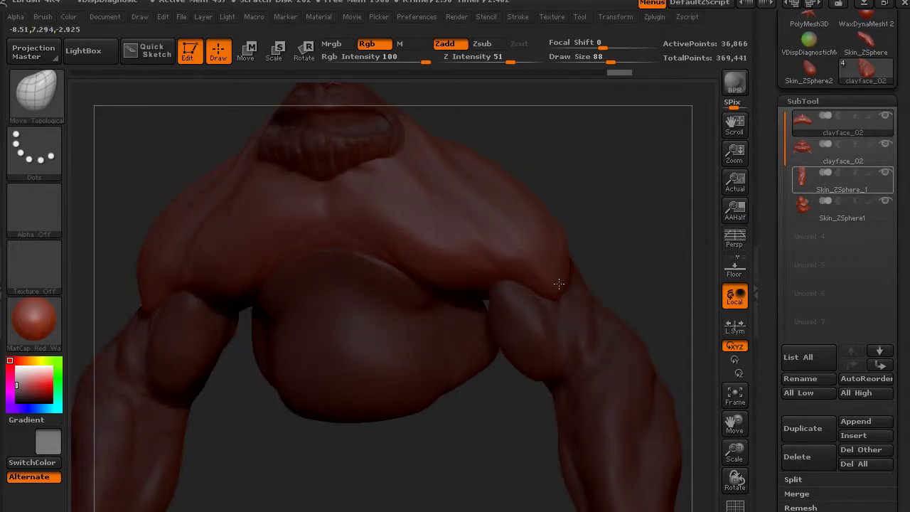
{"action": "mouse_move", "coordinate": [612, 306]}
{"action": "left_mouse_down"}
{"action": "mouse_move", "coordinate": [621, 250]}
{"action": "mouse_move", "coordinate": [614, 264]}
{"action": "left_mouse_up"}
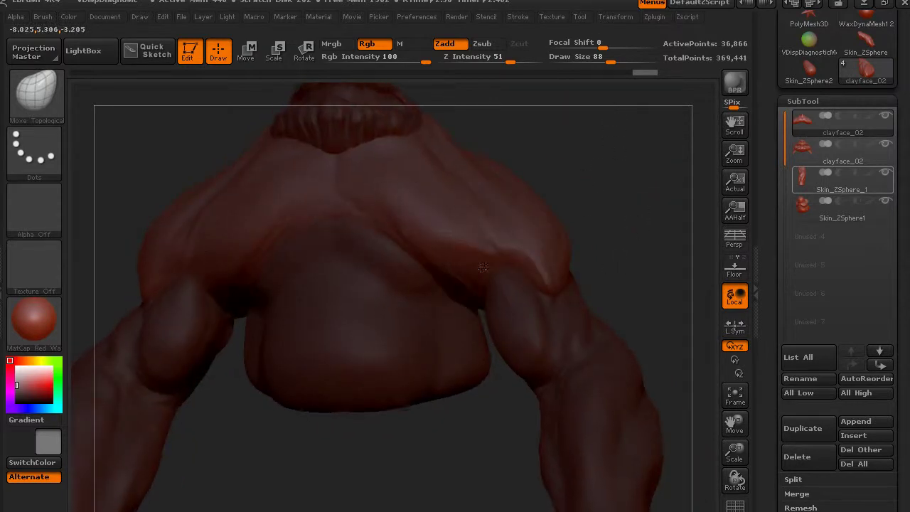
{"action": "left_click_drag", "start_coordinate": [465, 294], "coordinate": [466, 289]}
{"action": "key", "text": "ctrl+z"}
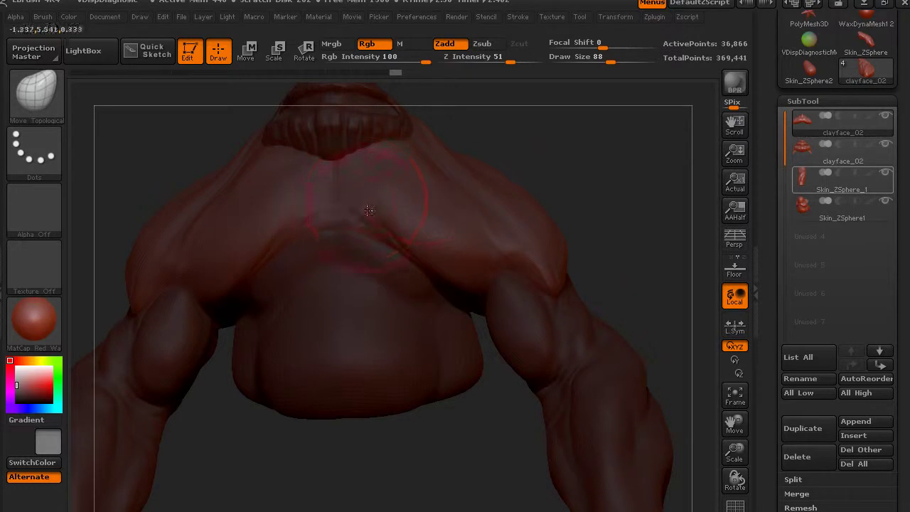
Make the Skin_ZSphere1 belly piece active and lay a Move action line down the chest
{"action": "left_click_drag", "start_coordinate": [608, 135], "coordinate": [610, 163]}
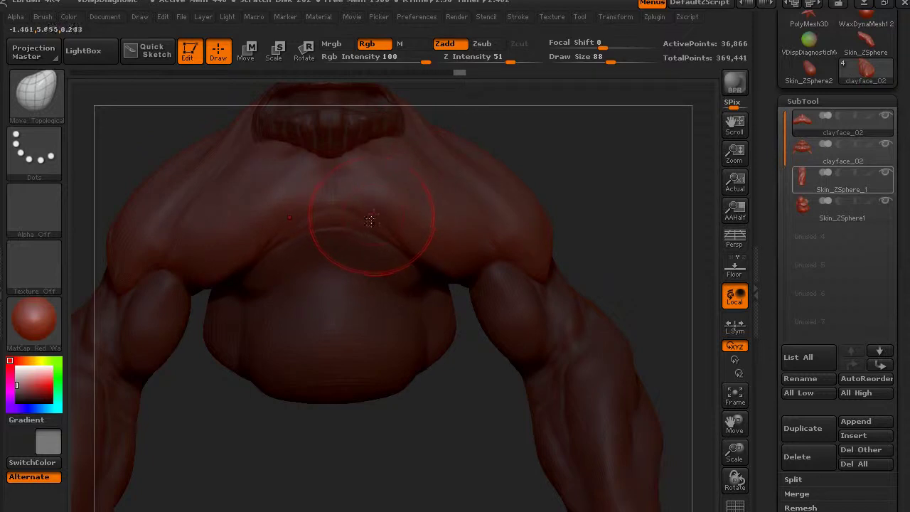
{"action": "left_click_drag", "start_coordinate": [644, 203], "coordinate": [842, 154]}
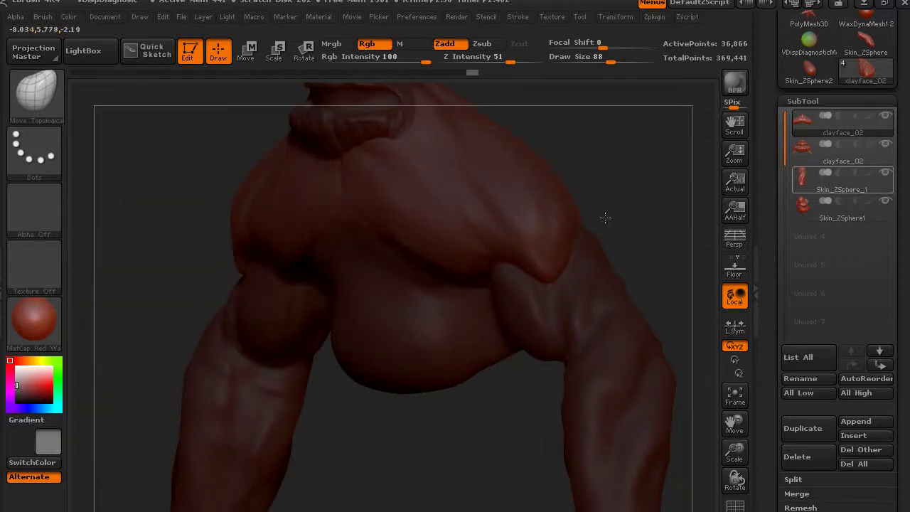
{"action": "left_click", "coordinate": [806, 204]}
{"action": "left_click", "coordinate": [807, 204]}
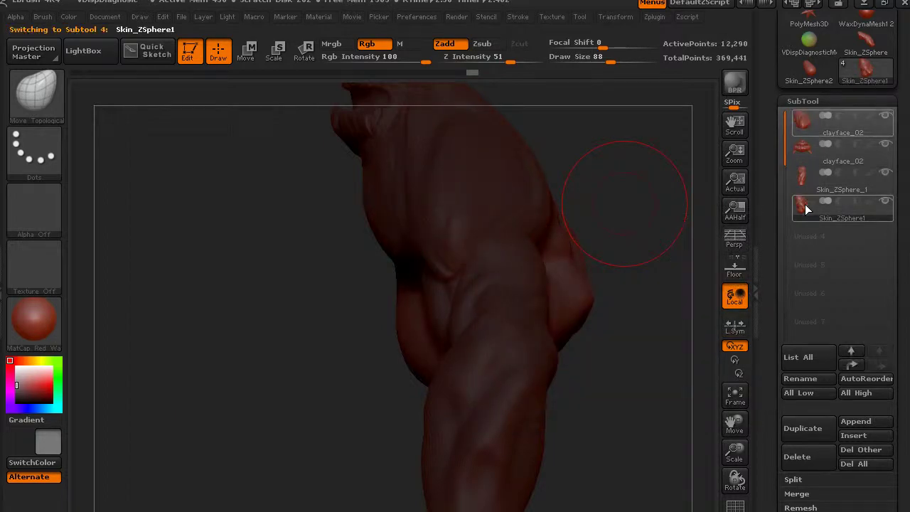
{"action": "key", "text": "w"}
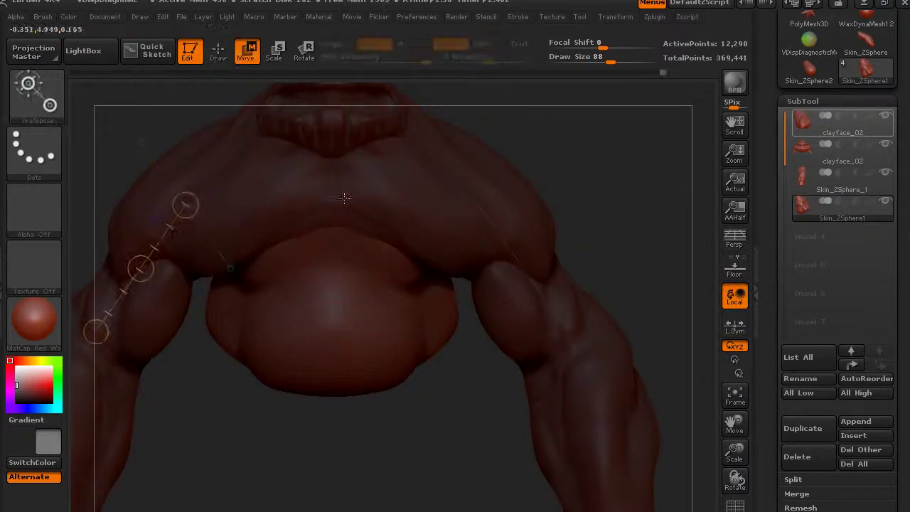
{"action": "left_click_drag", "start_coordinate": [347, 179], "coordinate": [346, 313]}
{"action": "left_click_drag", "start_coordinate": [601, 198], "coordinate": [514, 211]}
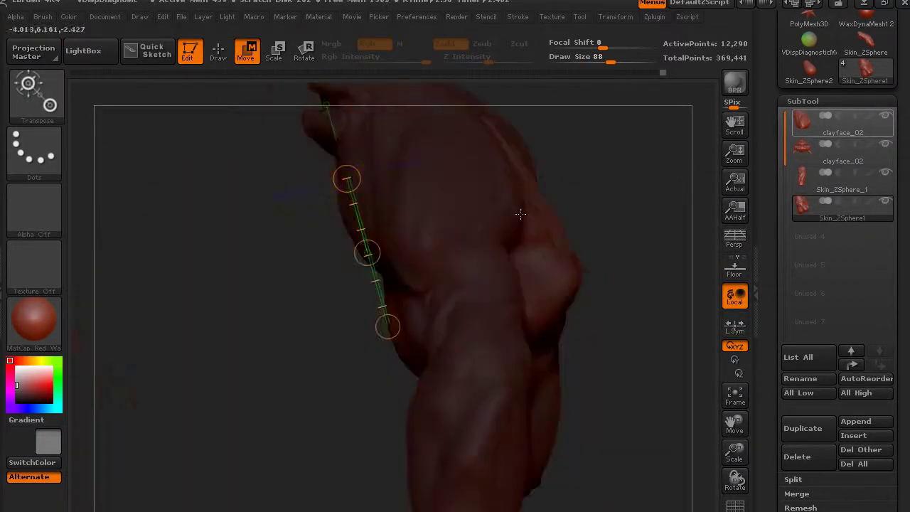
{"action": "left_click_drag", "start_coordinate": [346, 178], "coordinate": [372, 179]}
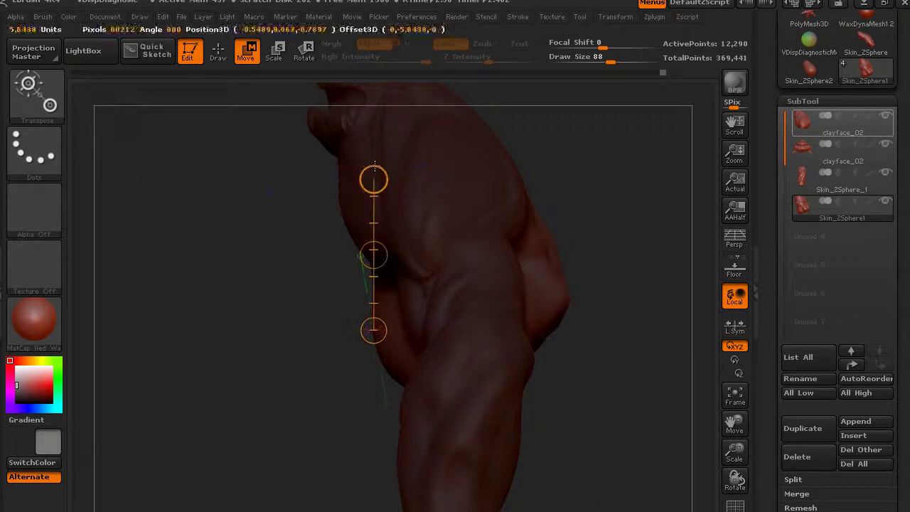
{"action": "mouse_move", "coordinate": [285, 228]}
{"action": "left_mouse_down"}
{"action": "mouse_move", "coordinate": [365, 228]}
{"action": "mouse_move", "coordinate": [338, 276]}
{"action": "mouse_move", "coordinate": [339, 306]}
{"action": "mouse_move", "coordinate": [345, 284]}
{"action": "mouse_move", "coordinate": [348, 304]}
{"action": "left_mouse_up"}
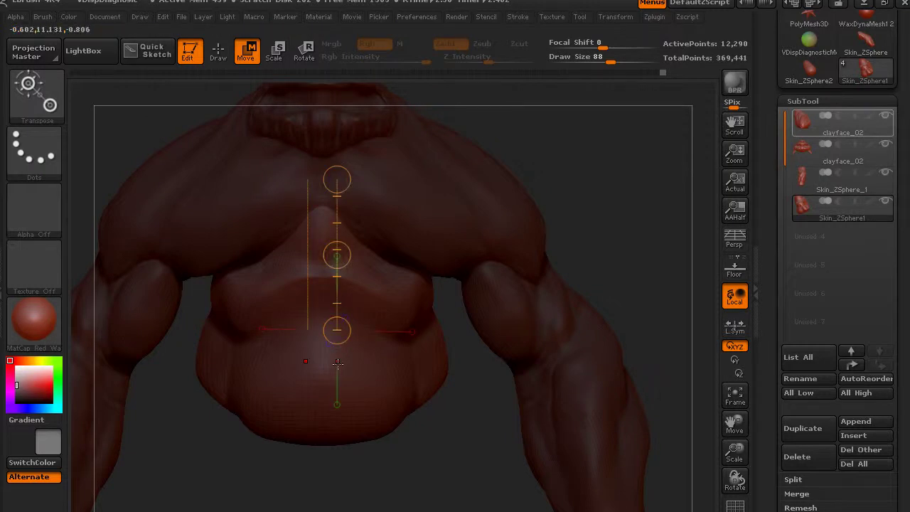
Reposition the action line into a horizontal line across the belly
{"action": "left_click_drag", "start_coordinate": [337, 405], "coordinate": [338, 407]}
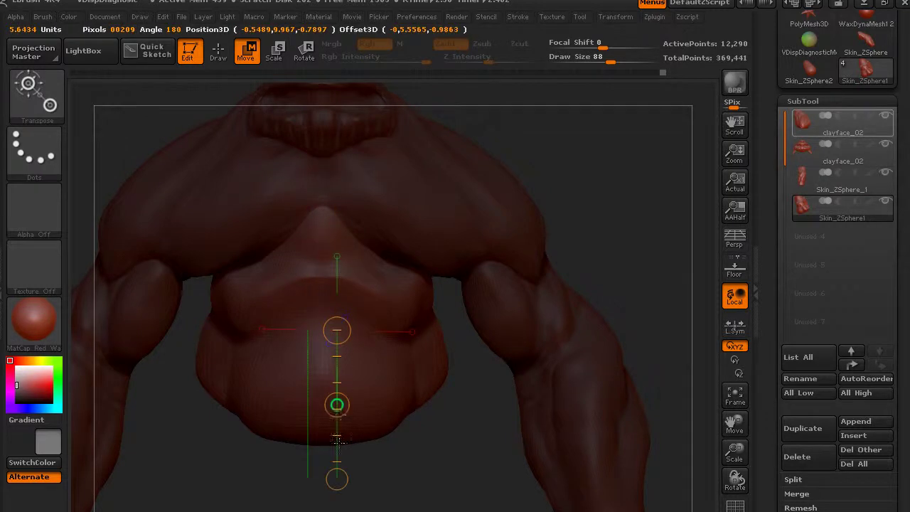
{"action": "left_click_drag", "start_coordinate": [339, 441], "coordinate": [338, 369]}
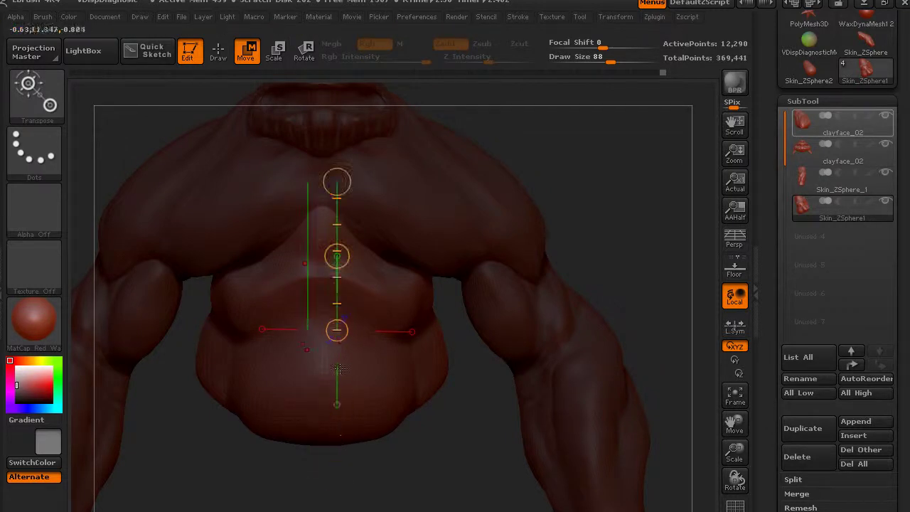
{"action": "mouse_move", "coordinate": [337, 257]}
{"action": "left_mouse_down"}
{"action": "mouse_move", "coordinate": [353, 223]}
{"action": "mouse_move", "coordinate": [338, 359]}
{"action": "left_mouse_up"}
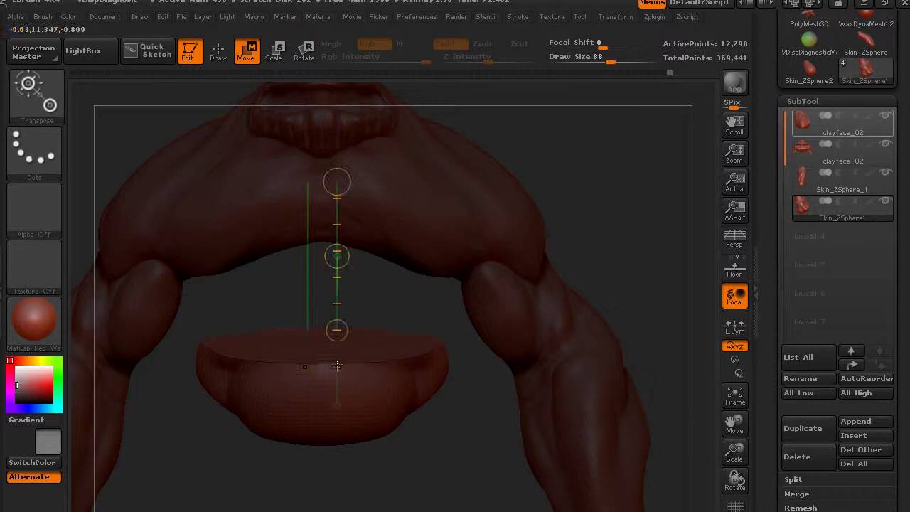
{"action": "left_click_drag", "start_coordinate": [337, 405], "coordinate": [336, 479]}
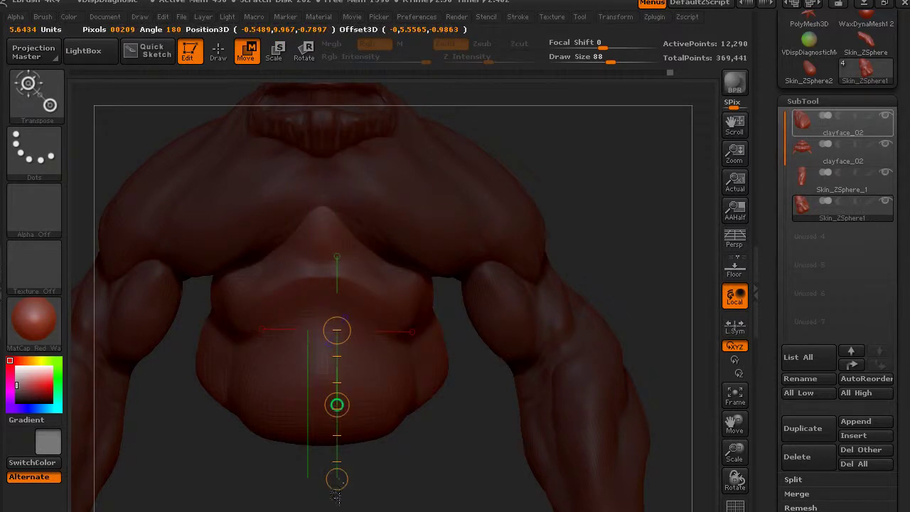
{"action": "left_click_drag", "start_coordinate": [338, 331], "coordinate": [308, 331]}
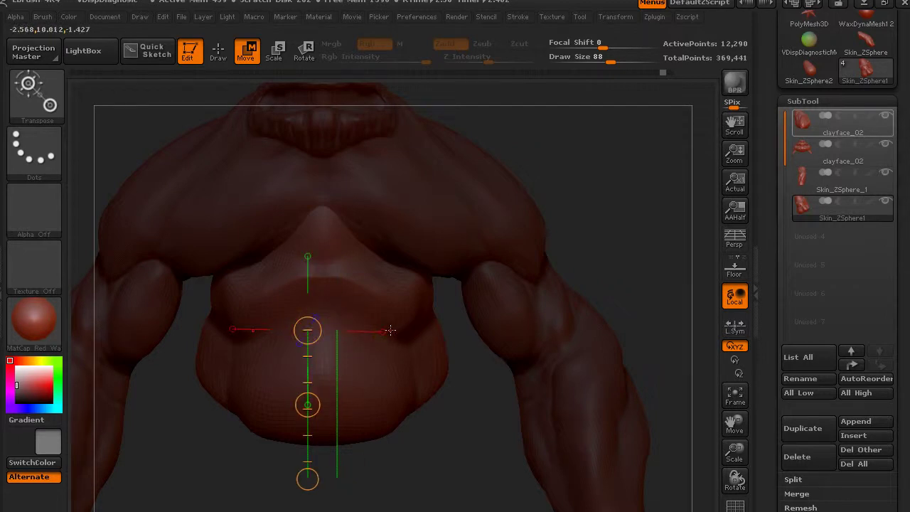
{"action": "left_click_drag", "start_coordinate": [383, 331], "coordinate": [415, 331]}
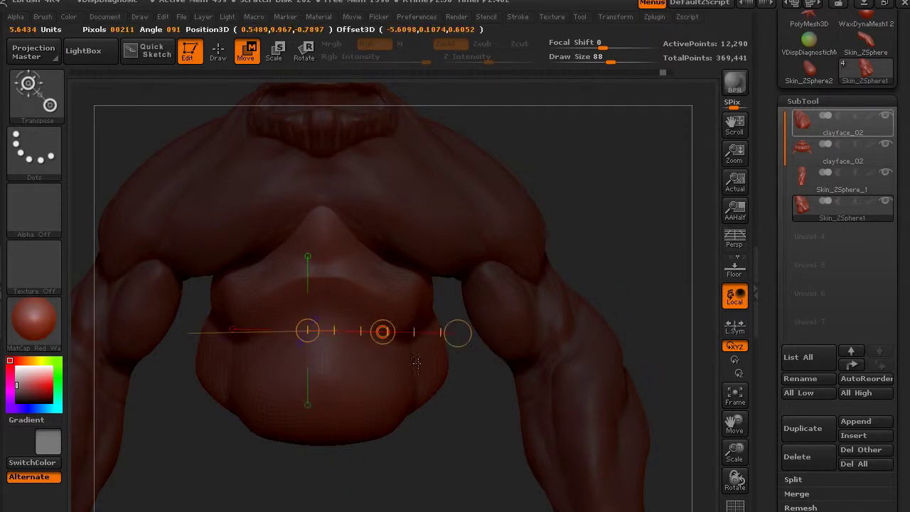
{"action": "key", "text": "q"}
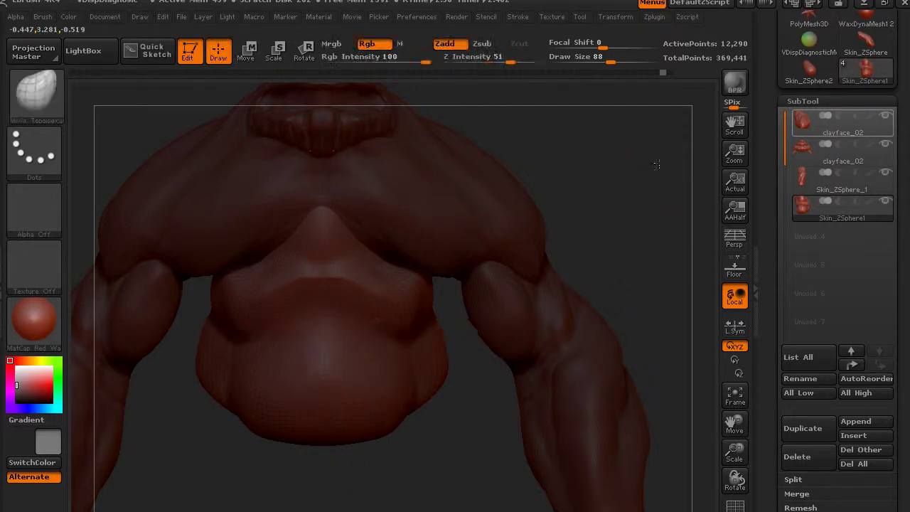
{"action": "left_click", "coordinate": [808, 121]}
{"action": "left_click_drag", "start_coordinate": [336, 226], "coordinate": [337, 233]}
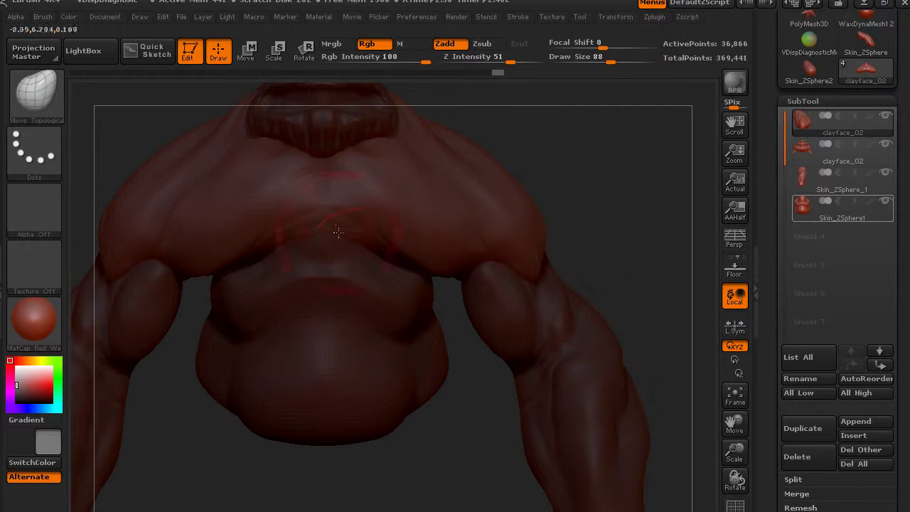
{"action": "left_click_drag", "start_coordinate": [377, 270], "coordinate": [401, 259]}
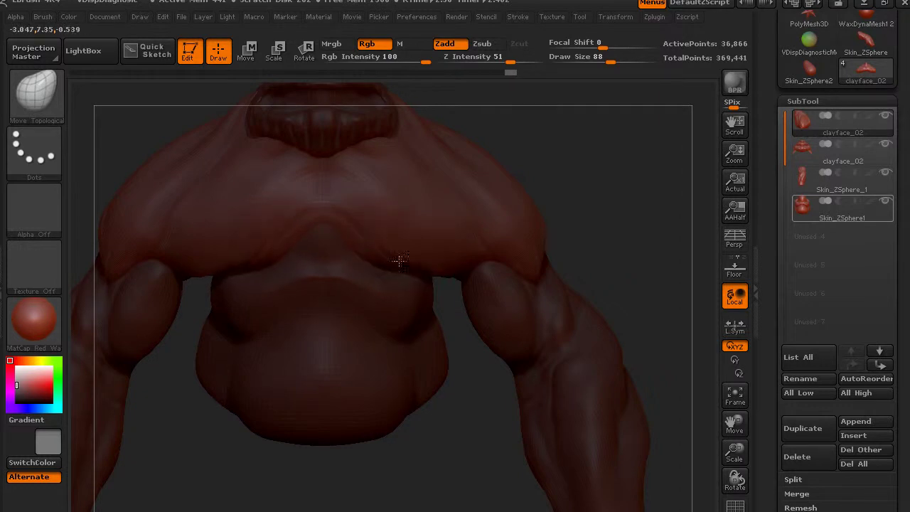
{"action": "left_click_drag", "start_coordinate": [607, 222], "coordinate": [495, 255]}
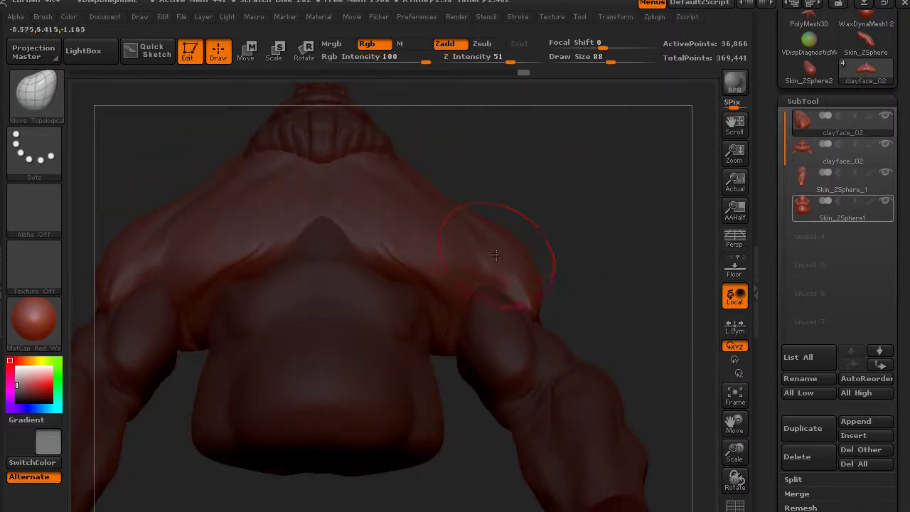
{"action": "left_click_drag", "start_coordinate": [566, 150], "coordinate": [570, 176]}
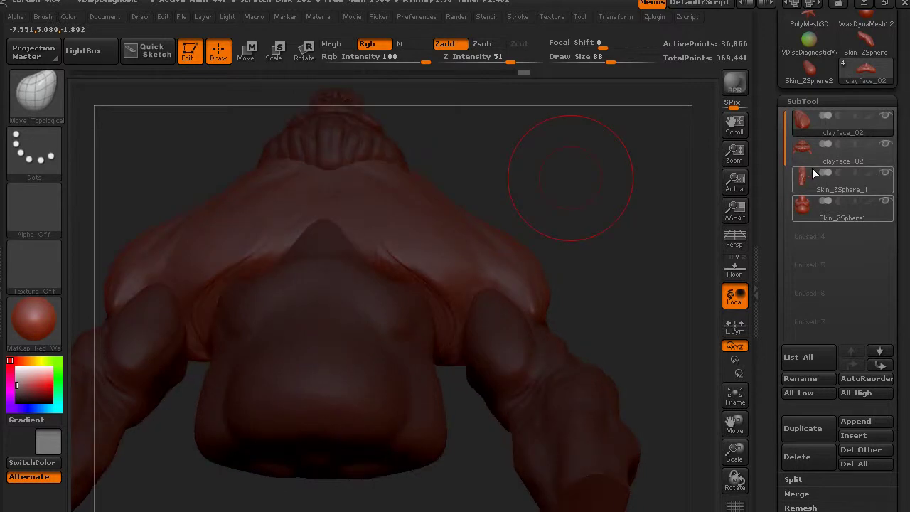
{"action": "left_click", "coordinate": [808, 205]}
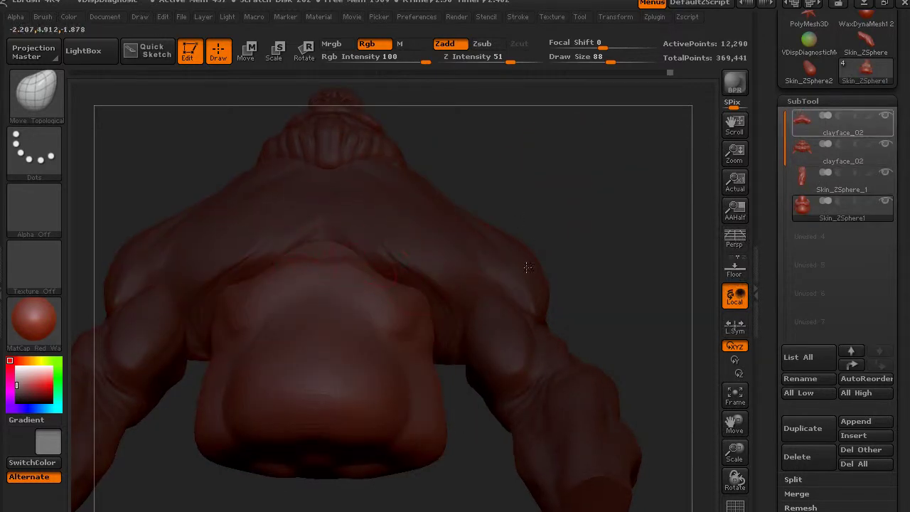
{"action": "left_click_drag", "start_coordinate": [525, 264], "coordinate": [362, 254]}
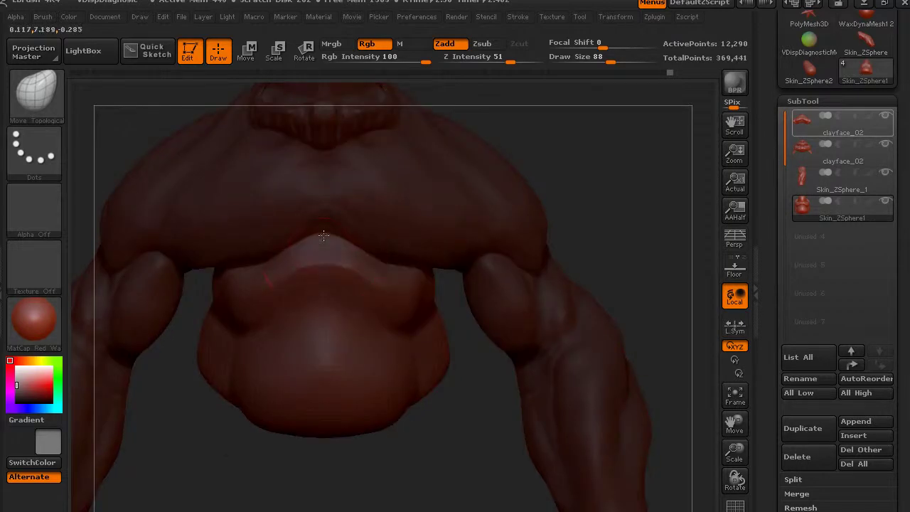
{"action": "mouse_move", "coordinate": [583, 171]}
{"action": "left_mouse_down"}
{"action": "mouse_move", "coordinate": [606, 109]}
{"action": "mouse_move", "coordinate": [467, 275]}
{"action": "left_mouse_up"}
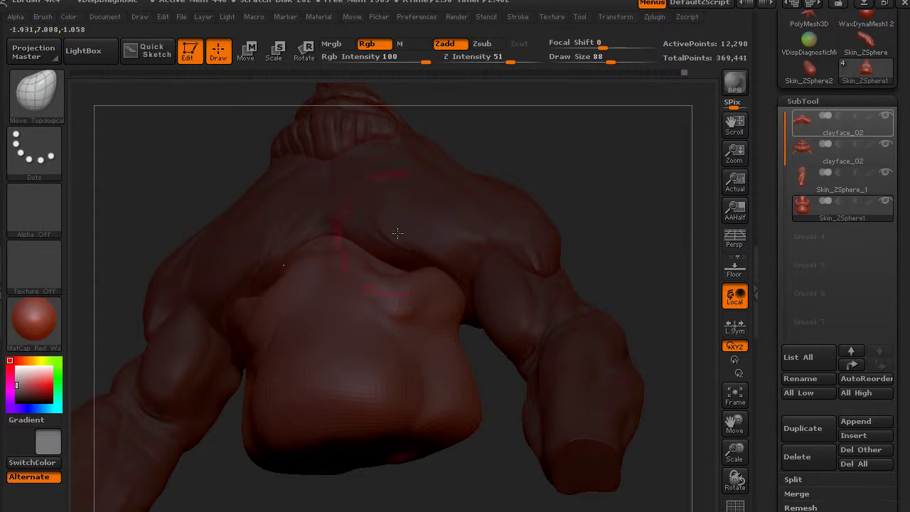
{"action": "left_click_drag", "start_coordinate": [640, 179], "coordinate": [626, 164]}
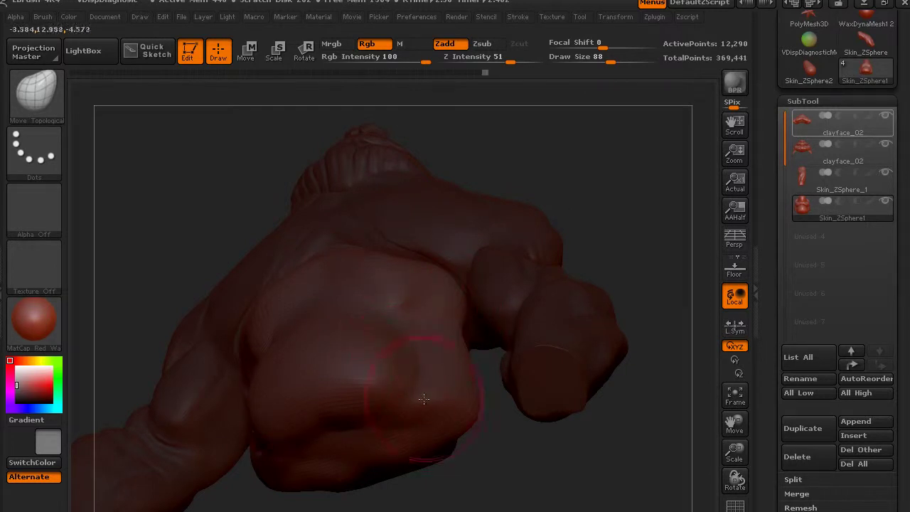
{"action": "left_click_drag", "start_coordinate": [626, 228], "coordinate": [620, 252]}
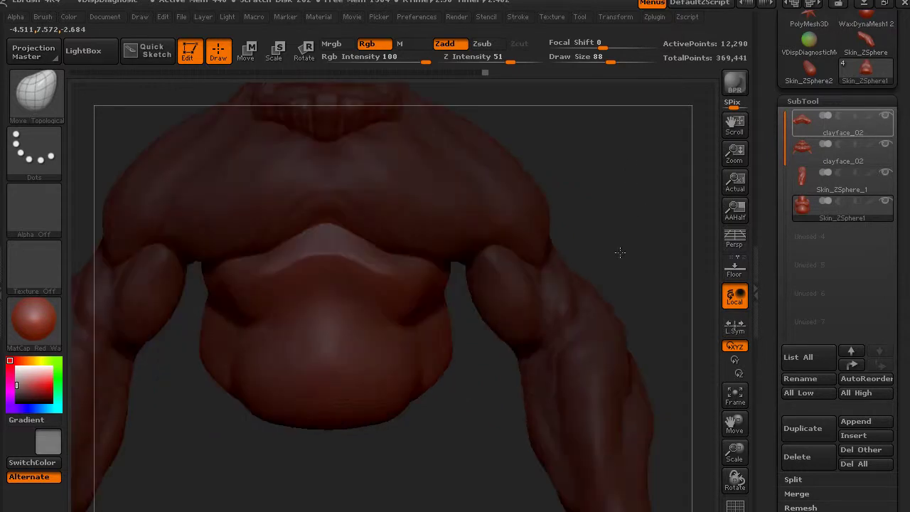
Fill the wrist crease into a bulge
{"action": "key", "text": "f"}
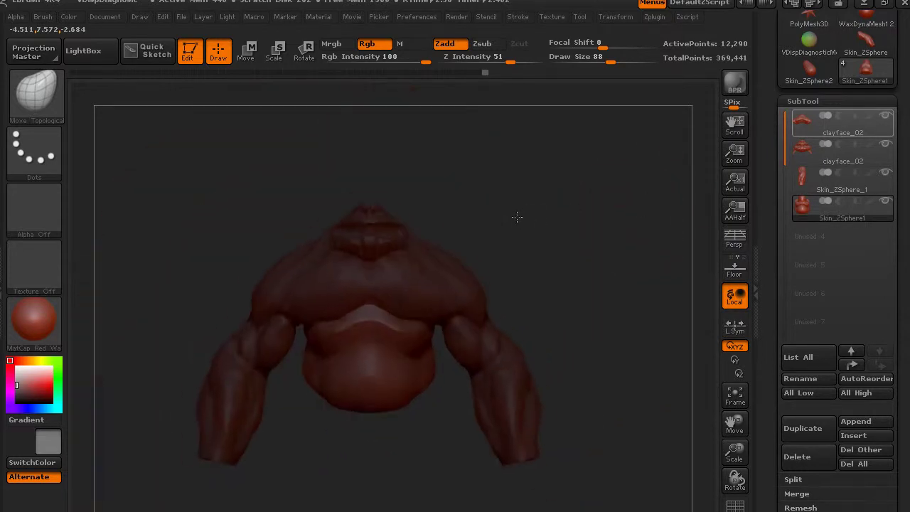
{"action": "mouse_move", "coordinate": [517, 215]}
{"action": "left_mouse_down", "text": "alt"}
{"action": "mouse_move", "coordinate": [595, 216]}
{"action": "mouse_move", "coordinate": [593, 139]}
{"action": "mouse_move", "coordinate": [541, 235]}
{"action": "left_mouse_up", "text": "alt"}
{"action": "left_click_drag", "start_coordinate": [461, 341], "coordinate": [502, 347]}
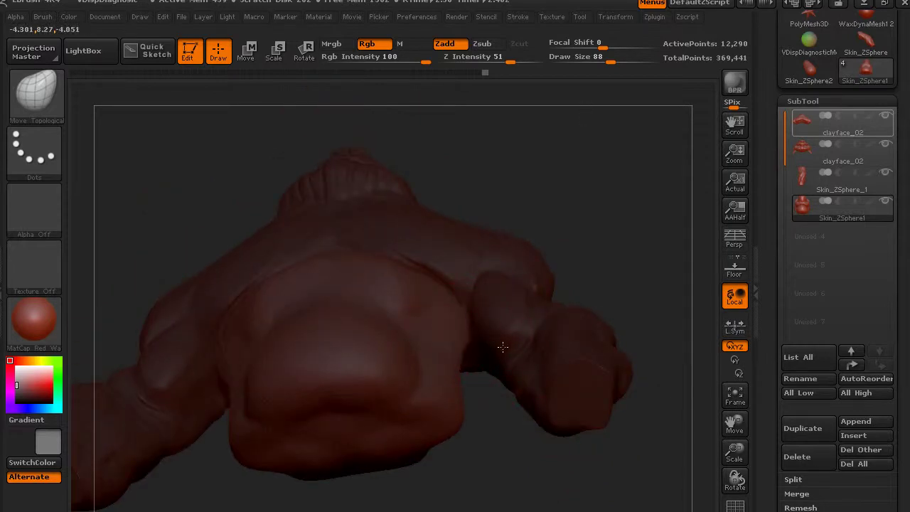
Smooth away the surface marks on the forearm
{"action": "left_click_drag", "start_coordinate": [654, 199], "coordinate": [654, 149]}
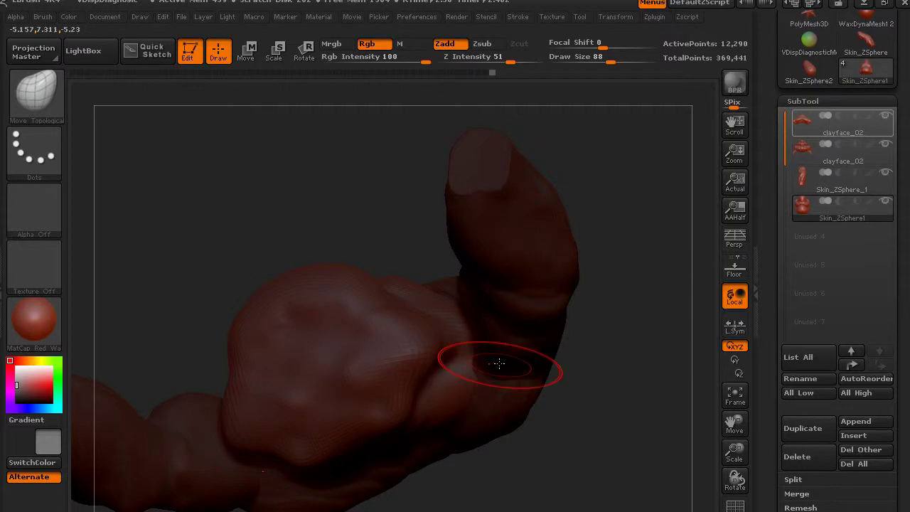
{"action": "mouse_move", "coordinate": [600, 369]}
{"action": "left_mouse_down"}
{"action": "mouse_move", "coordinate": [566, 404]}
{"action": "mouse_move", "coordinate": [537, 178]}
{"action": "left_mouse_up"}
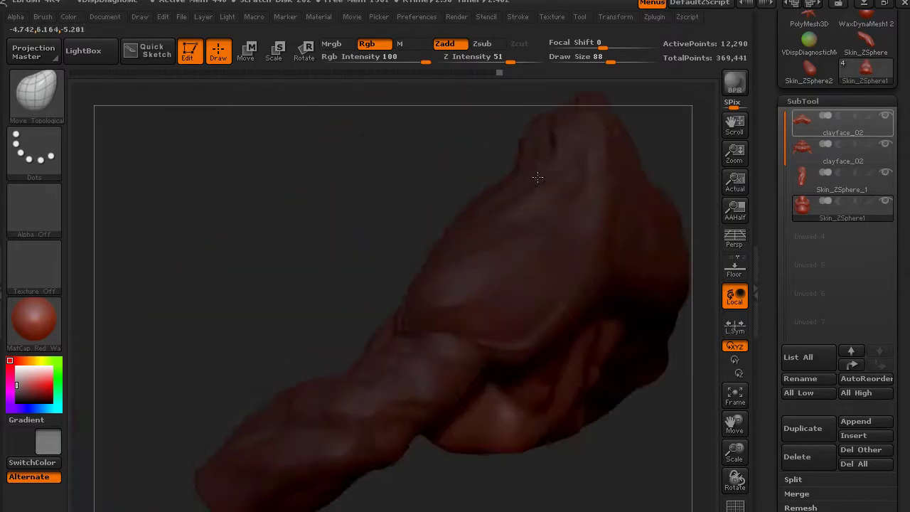
{"action": "mouse_move", "coordinate": [659, 416]}
{"action": "left_mouse_down", "text": "alt"}
{"action": "mouse_move", "coordinate": [621, 347]}
{"action": "mouse_move", "coordinate": [628, 243]}
{"action": "mouse_move", "coordinate": [621, 243]}
{"action": "left_mouse_up", "text": "alt"}
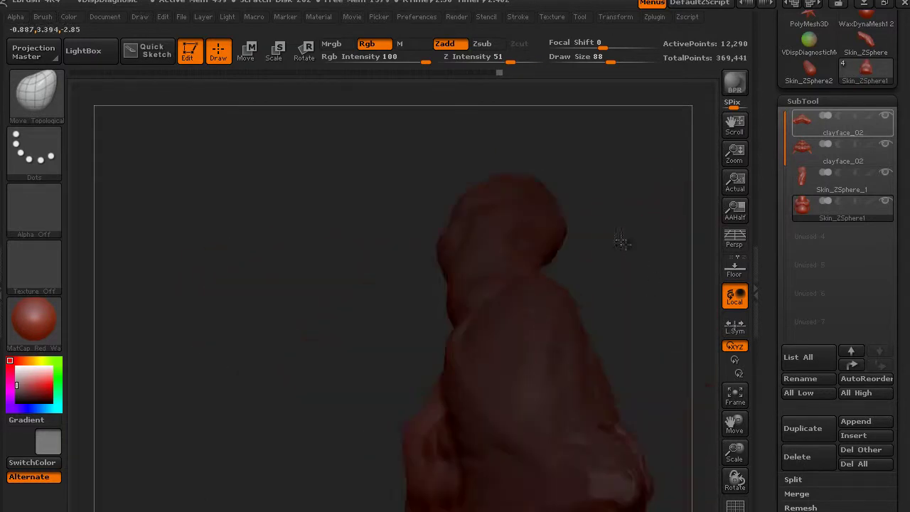
{"action": "mouse_move", "coordinate": [616, 209]}
{"action": "left_mouse_down"}
{"action": "mouse_move", "coordinate": [610, 173]}
{"action": "mouse_move", "coordinate": [378, 331]}
{"action": "left_mouse_up"}
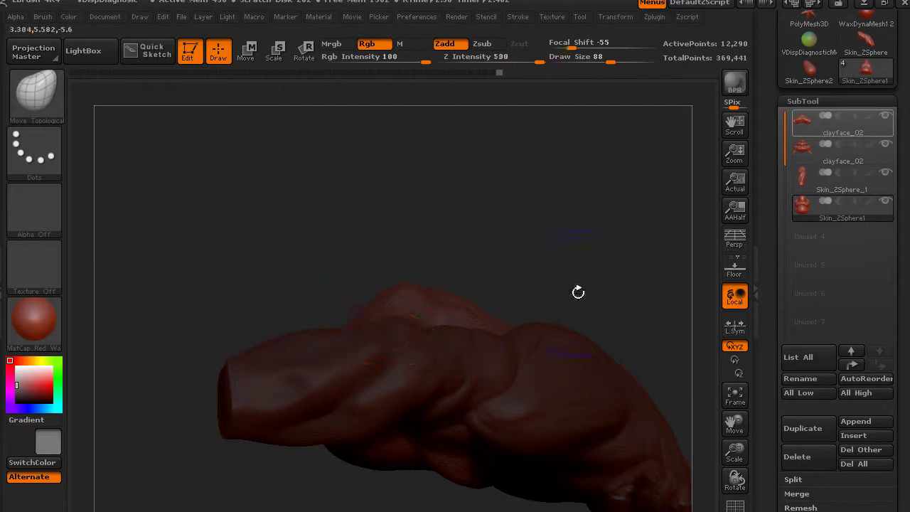
{"action": "mouse_move", "coordinate": [214, 359]}
{"action": "left_mouse_down"}
{"action": "mouse_move", "coordinate": [220, 305]}
{"action": "mouse_move", "coordinate": [316, 503]}
{"action": "mouse_move", "coordinate": [323, 362]}
{"action": "left_mouse_up"}
{"action": "mouse_move", "coordinate": [584, 321]}
{"action": "left_mouse_down", "text": "shift"}
{"action": "mouse_move", "coordinate": [600, 315]}
{"action": "mouse_move", "coordinate": [590, 270]}
{"action": "mouse_move", "coordinate": [581, 271]}
{"action": "left_mouse_up", "text": "shift"}
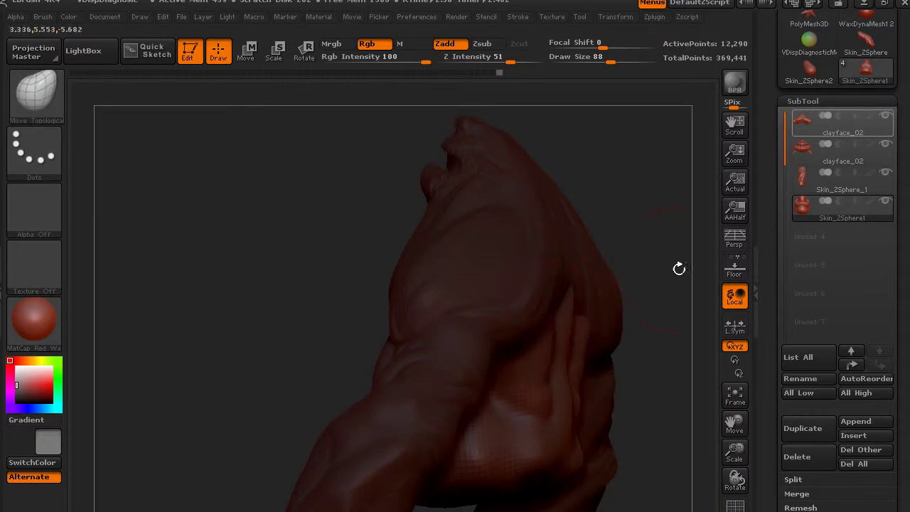
Raise the brush Draw Size to 186
{"action": "left_click_drag", "start_coordinate": [607, 217], "coordinate": [471, 337]}
{"action": "key", "text": "space"}
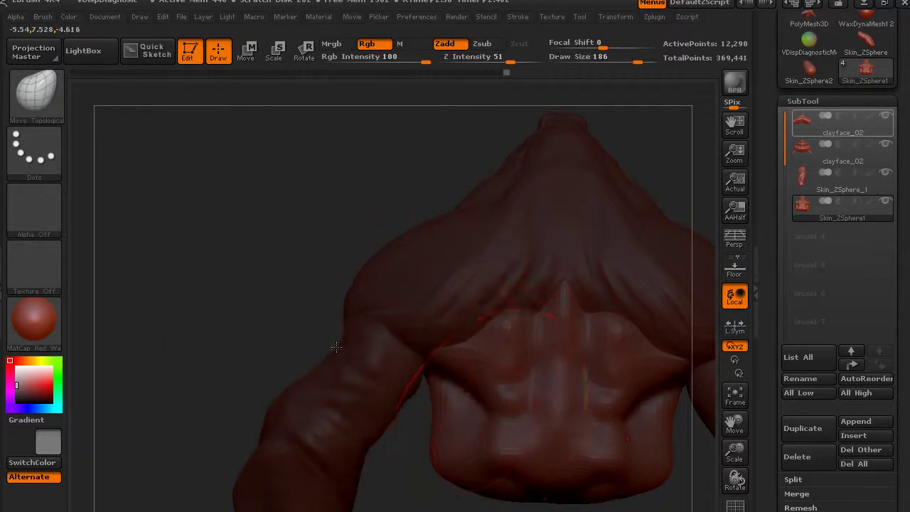
{"action": "left_click_drag", "start_coordinate": [336, 347], "coordinate": [361, 349]}
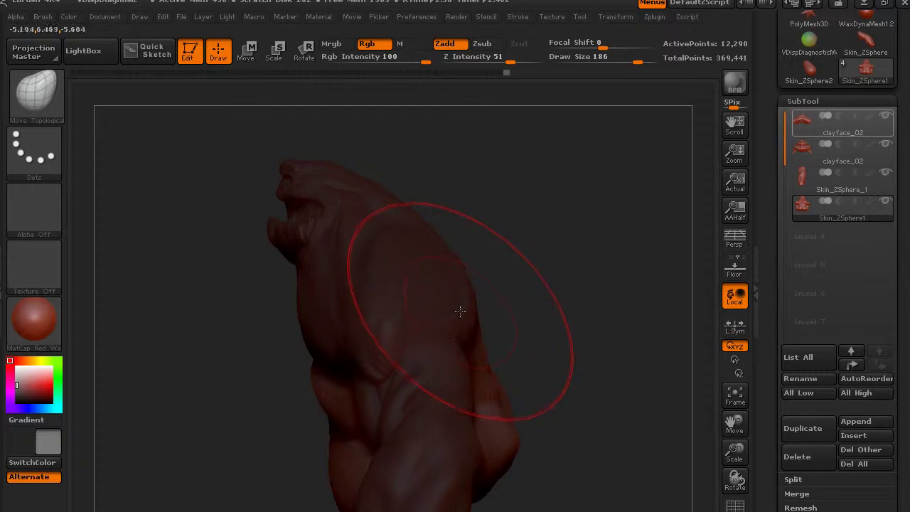
On the top clayface_02 subtool, push the upper shoulder farther outward with the Move brush
{"action": "left_click", "coordinate": [805, 118]}
{"action": "left_click_drag", "start_coordinate": [528, 297], "coordinate": [520, 362]}
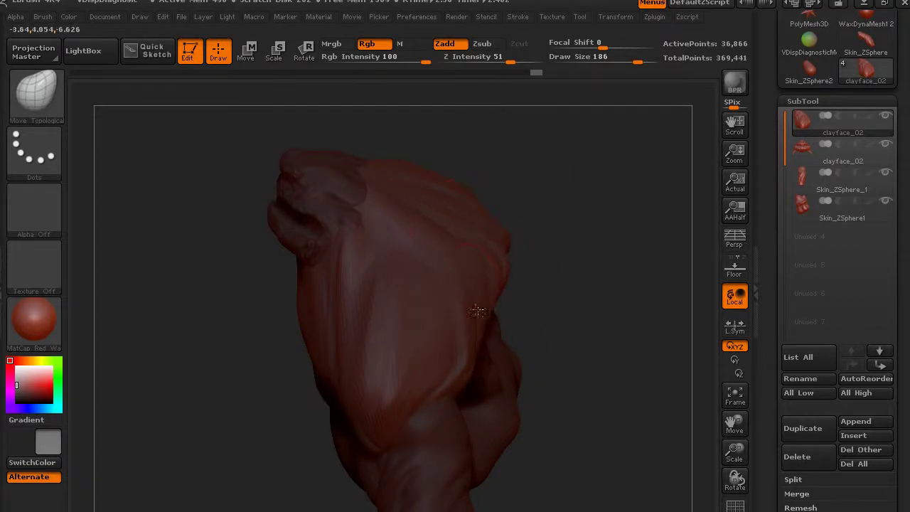
{"action": "left_click_drag", "start_coordinate": [479, 311], "coordinate": [510, 315]}
{"action": "mouse_move", "coordinate": [562, 299]}
{"action": "left_mouse_down"}
{"action": "mouse_move", "coordinate": [594, 283]}
{"action": "mouse_move", "coordinate": [478, 325]}
{"action": "mouse_move", "coordinate": [575, 331]}
{"action": "left_mouse_up"}
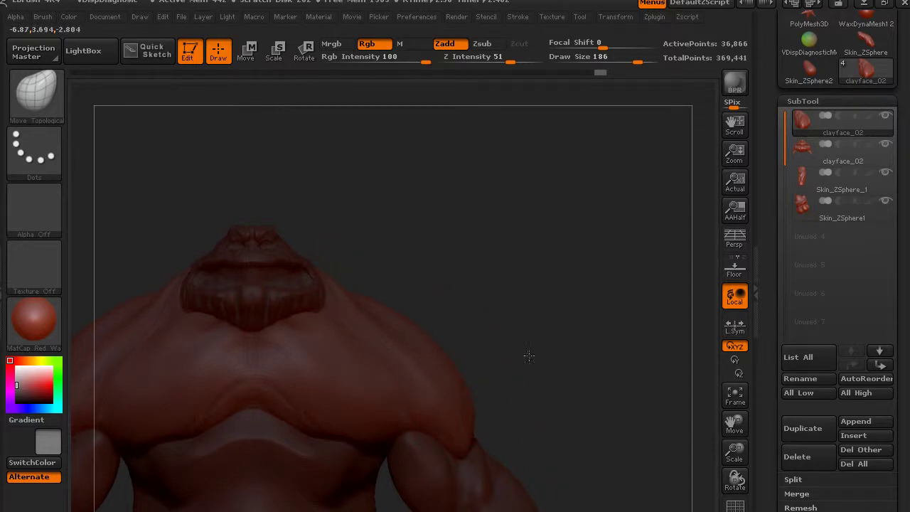
Turn to a side-on view and make Skin_ZSphere1 the active subtool
{"action": "left_click_drag", "start_coordinate": [529, 356], "coordinate": [522, 327]}
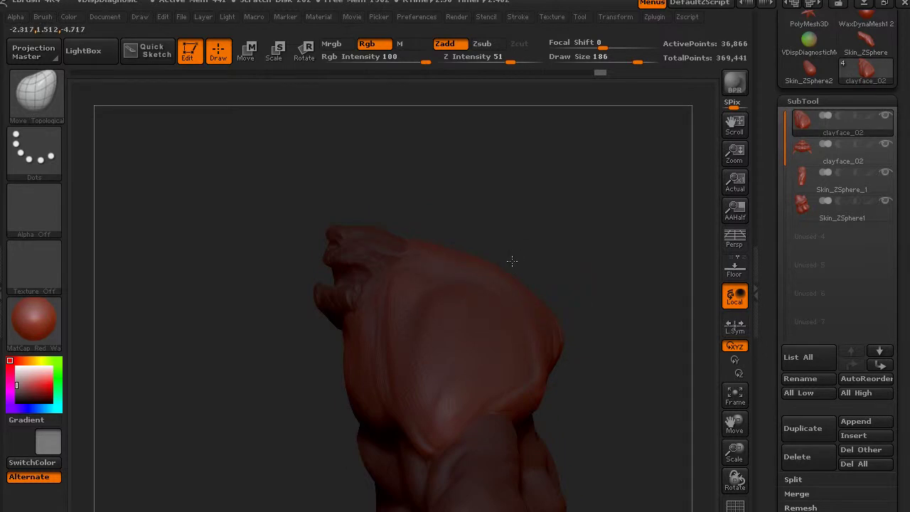
{"action": "mouse_move", "coordinate": [605, 346]}
{"action": "left_mouse_down"}
{"action": "mouse_move", "coordinate": [628, 332]}
{"action": "mouse_move", "coordinate": [573, 291]}
{"action": "left_mouse_up"}
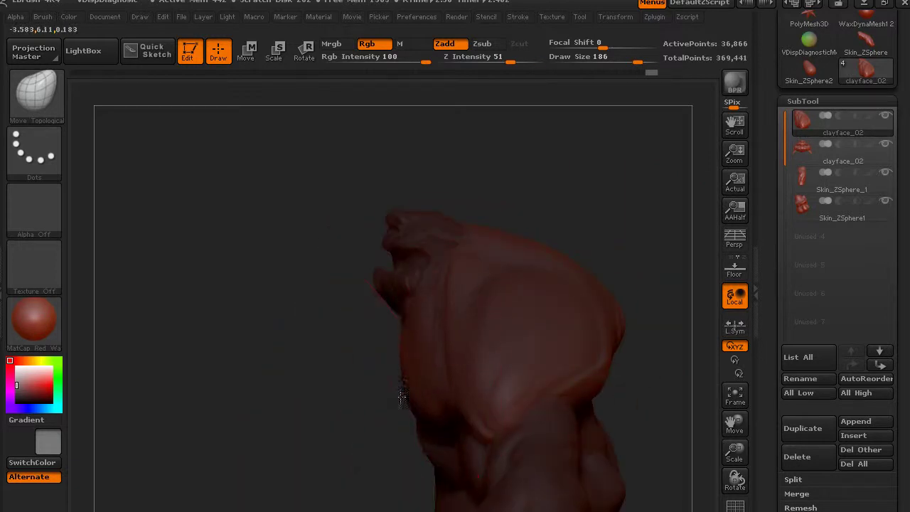
{"action": "left_click", "coordinate": [406, 325]}
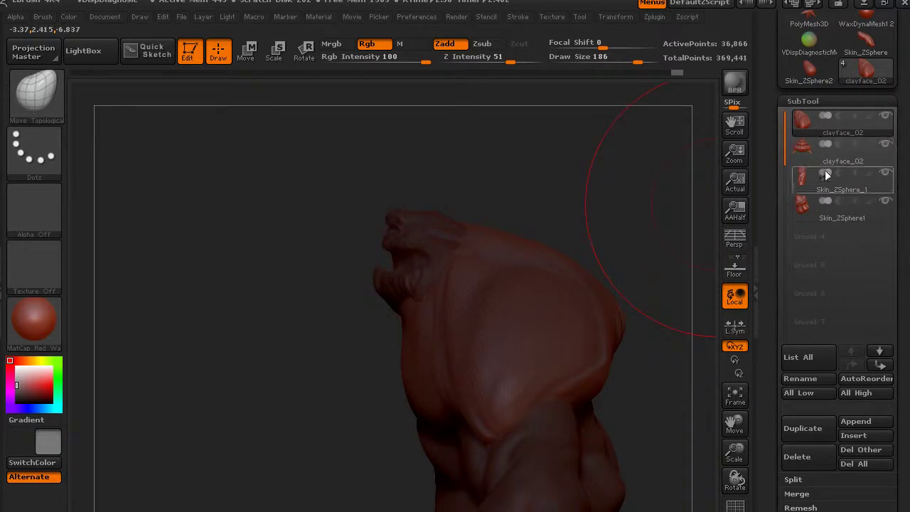
{"action": "left_click", "coordinate": [808, 202]}
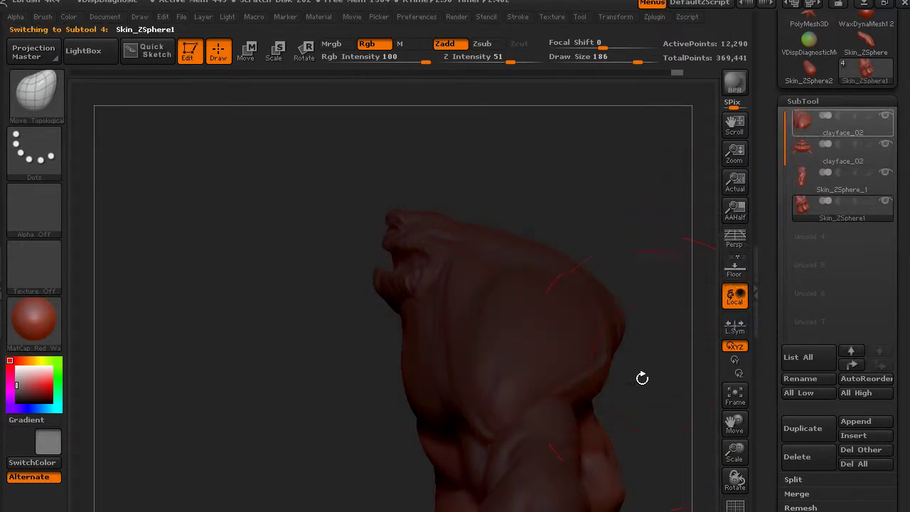
Build up the shoulder, upper-arm side and upper front surface of Skin_ZSphere1 with Clay strokes
{"action": "mouse_move", "coordinate": [640, 360]}
{"action": "left_mouse_down"}
{"action": "mouse_move", "coordinate": [569, 280]}
{"action": "mouse_move", "coordinate": [575, 248]}
{"action": "mouse_move", "coordinate": [566, 238]}
{"action": "left_mouse_up"}
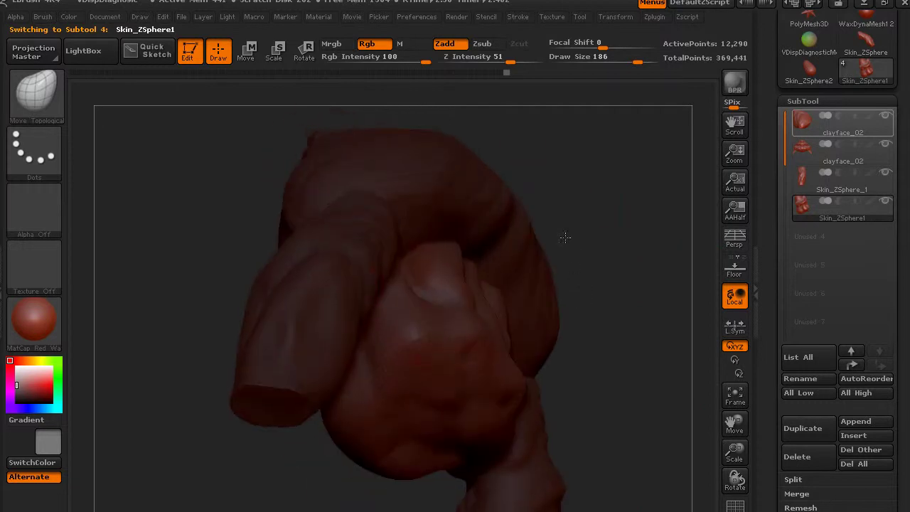
{"action": "left_click_drag", "start_coordinate": [473, 256], "coordinate": [524, 237]}
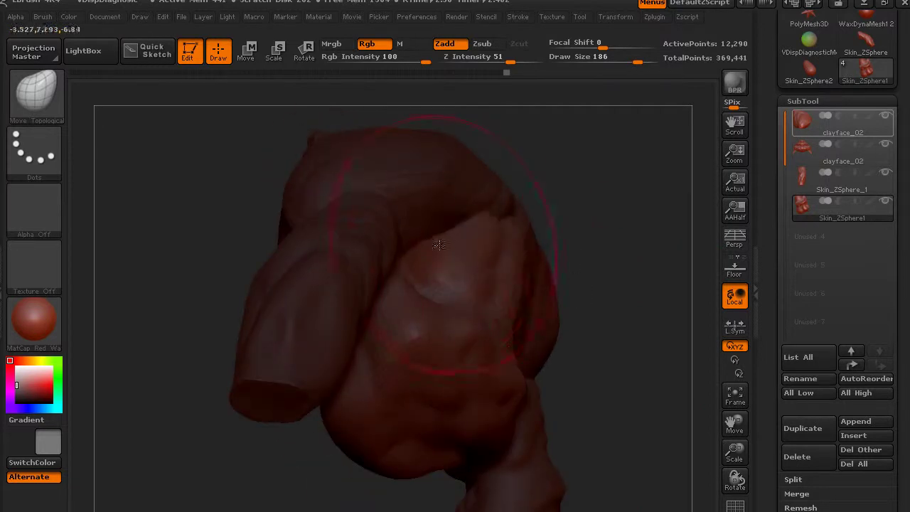
{"action": "left_click_drag", "start_coordinate": [439, 244], "coordinate": [453, 225]}
{"action": "left_click_drag", "start_coordinate": [449, 269], "coordinate": [504, 289]}
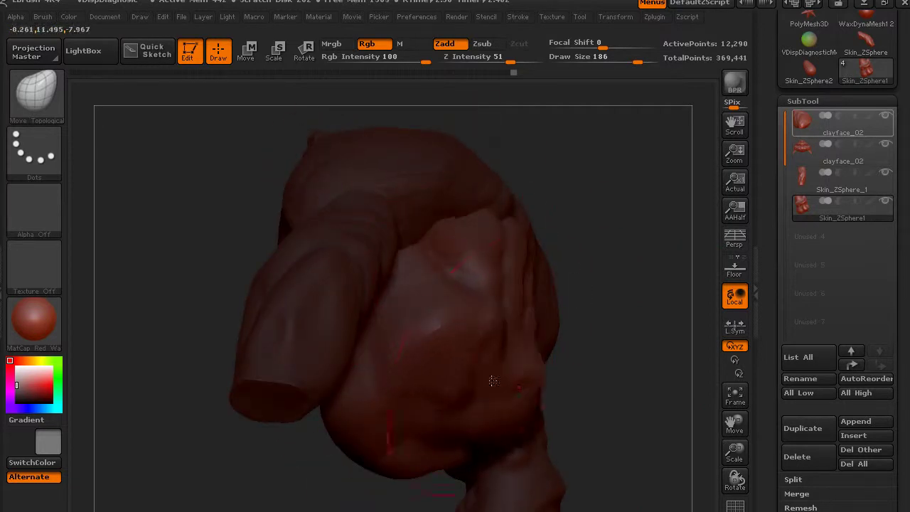
{"action": "left_click_drag", "start_coordinate": [493, 382], "coordinate": [524, 362]}
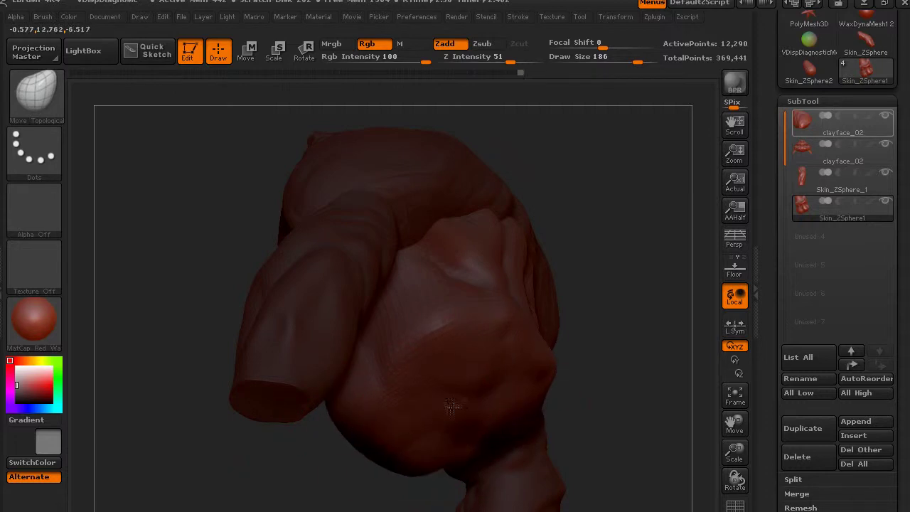
{"action": "left_click_drag", "start_coordinate": [463, 230], "coordinate": [498, 208]}
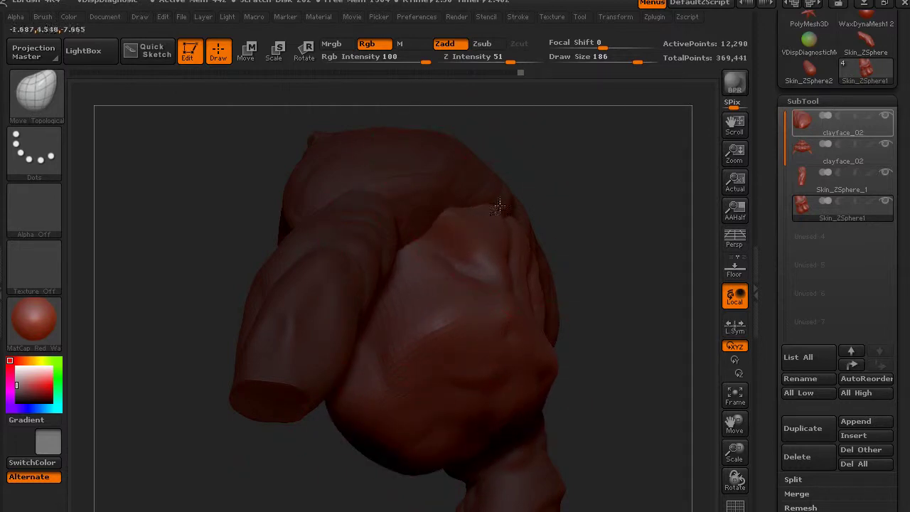
{"action": "left_click_drag", "start_coordinate": [603, 258], "coordinate": [655, 278]}
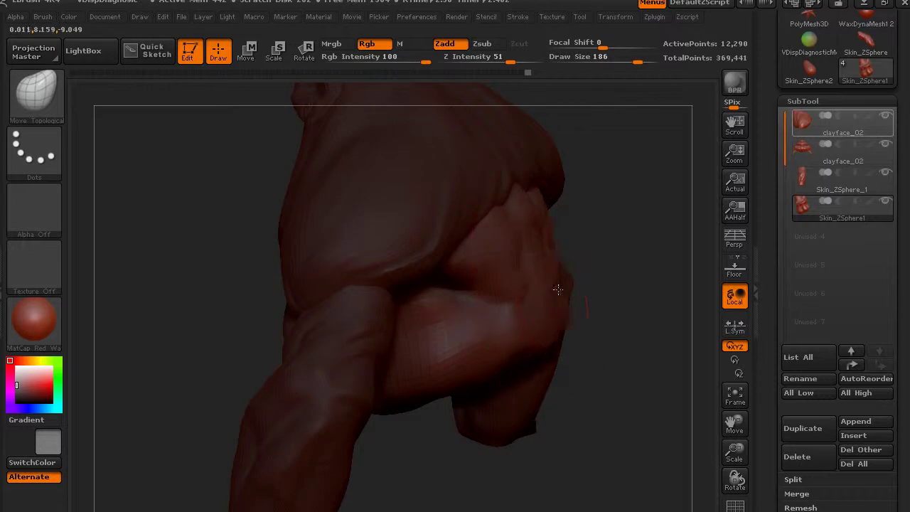
{"action": "left_click_drag", "start_coordinate": [661, 206], "coordinate": [616, 178]}
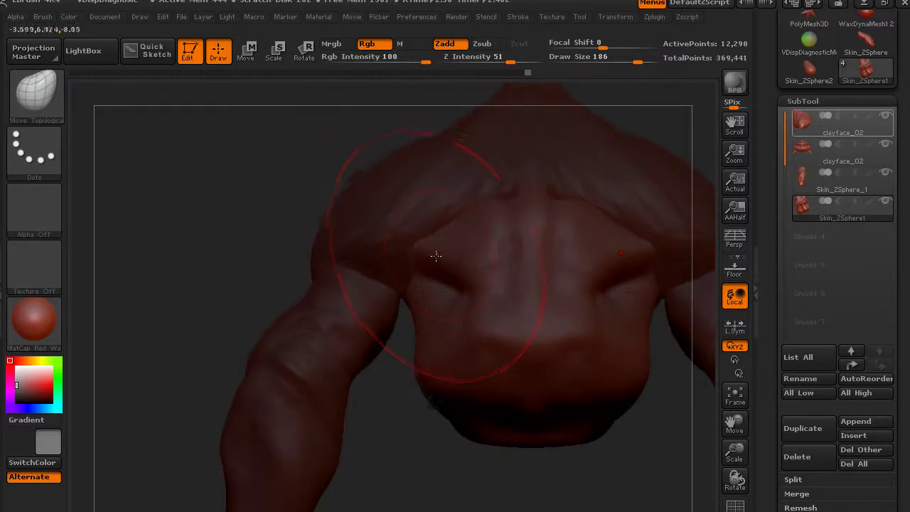
{"action": "mouse_move", "coordinate": [301, 207]}
{"action": "left_mouse_down"}
{"action": "mouse_move", "coordinate": [256, 246]}
{"action": "mouse_move", "coordinate": [388, 288]}
{"action": "left_mouse_up"}
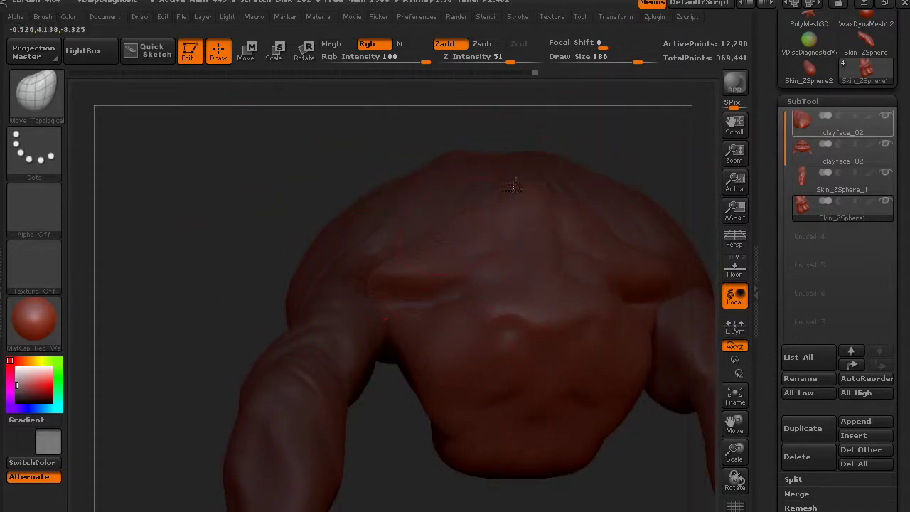
{"action": "left_click_drag", "start_coordinate": [304, 189], "coordinate": [381, 204]}
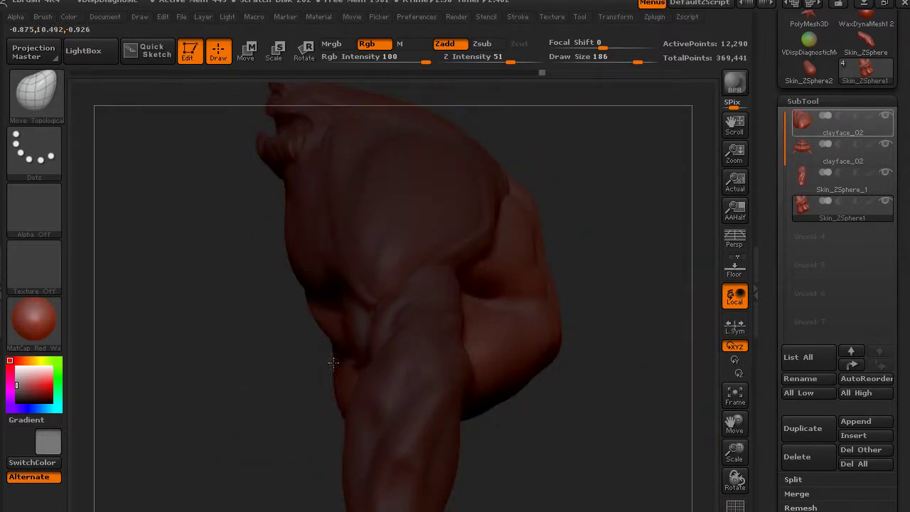
{"action": "mouse_move", "coordinate": [333, 363]}
{"action": "left_mouse_down"}
{"action": "mouse_move", "coordinate": [305, 406]}
{"action": "mouse_move", "coordinate": [404, 368]}
{"action": "mouse_move", "coordinate": [388, 367]}
{"action": "left_mouse_up"}
Swell both belly sides outward at Draw Size 84, then make Skin_ZSphere_1 active
{"action": "key", "text": "s"}
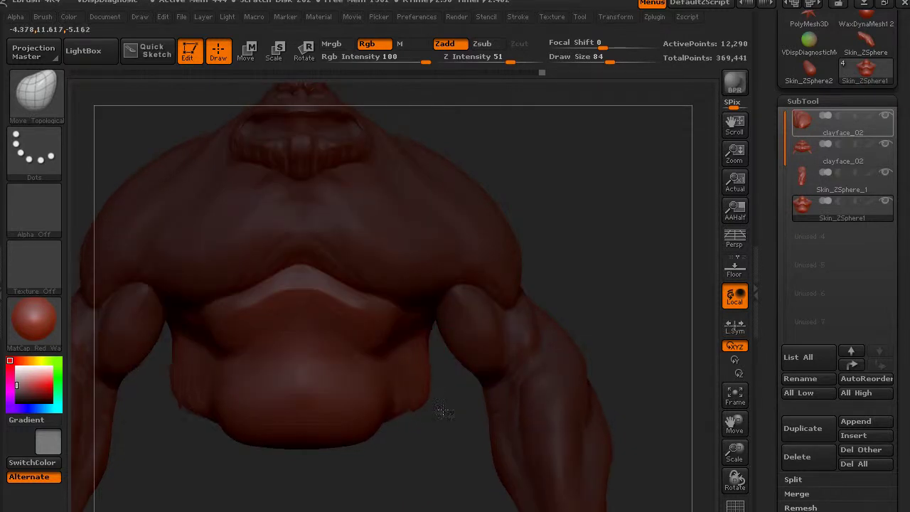
{"action": "left_click_drag", "start_coordinate": [429, 379], "coordinate": [439, 369]}
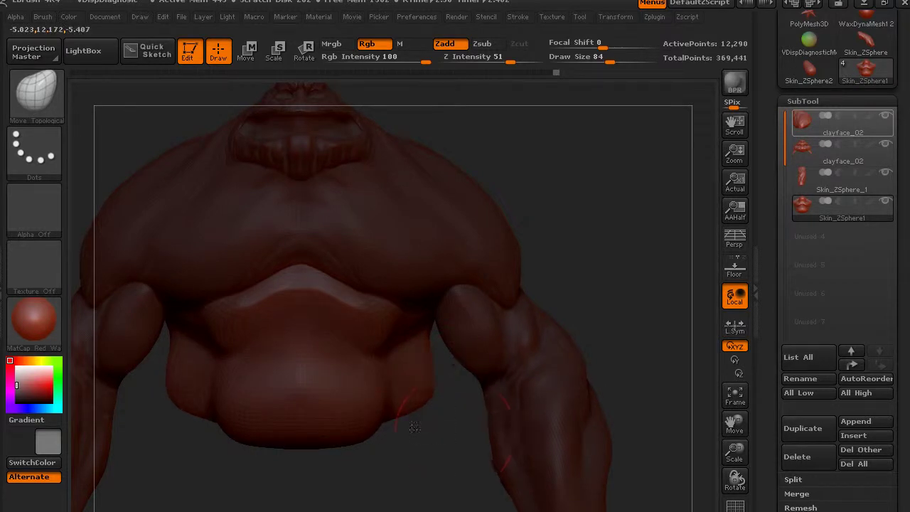
{"action": "key", "text": "f"}
{"action": "mouse_move", "coordinate": [619, 284]}
{"action": "left_mouse_down"}
{"action": "mouse_move", "coordinate": [615, 301]}
{"action": "mouse_move", "coordinate": [576, 300]}
{"action": "left_mouse_up"}
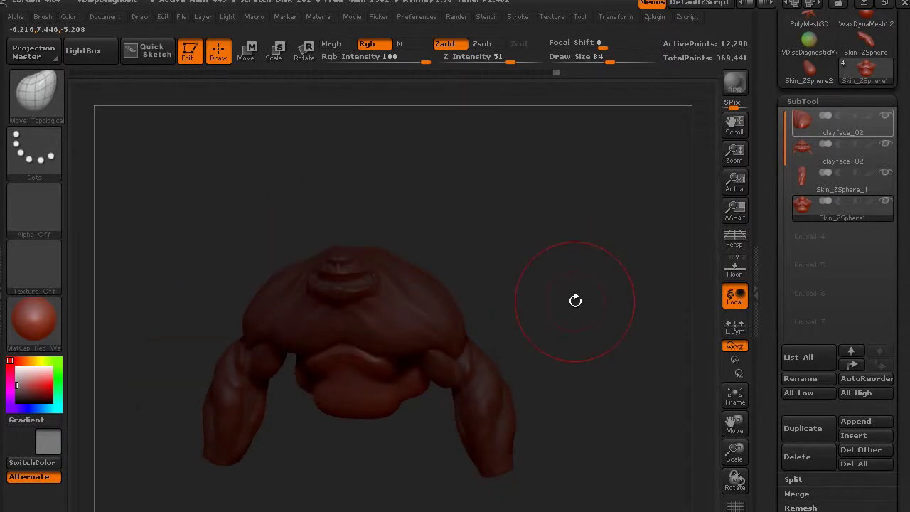
{"action": "left_click", "coordinate": [797, 183]}
Lower the arms with a Transpose Move line along the right arm, then return to Draw
{"action": "left_click_drag", "start_coordinate": [585, 321], "coordinate": [555, 302]}
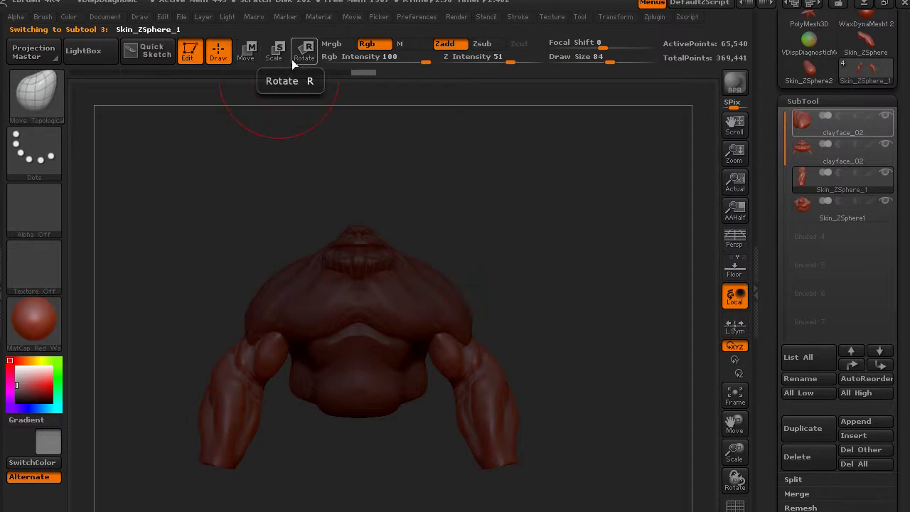
{"action": "left_click", "coordinate": [247, 52]}
{"action": "mouse_move", "coordinate": [439, 311]}
{"action": "left_mouse_down"}
{"action": "mouse_move", "coordinate": [482, 386]}
{"action": "mouse_move", "coordinate": [482, 412]}
{"action": "mouse_move", "coordinate": [492, 392]}
{"action": "mouse_move", "coordinate": [484, 381]}
{"action": "left_mouse_up"}
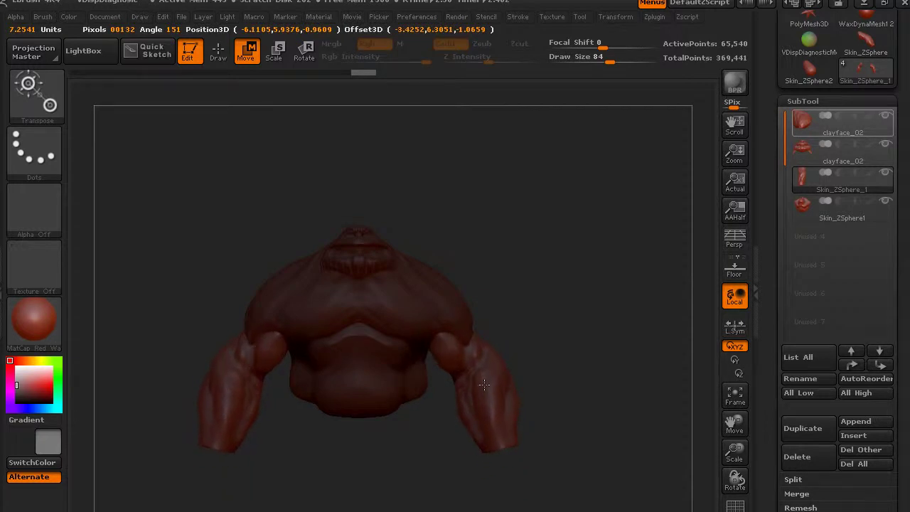
{"action": "key", "text": "ctrl+z"}
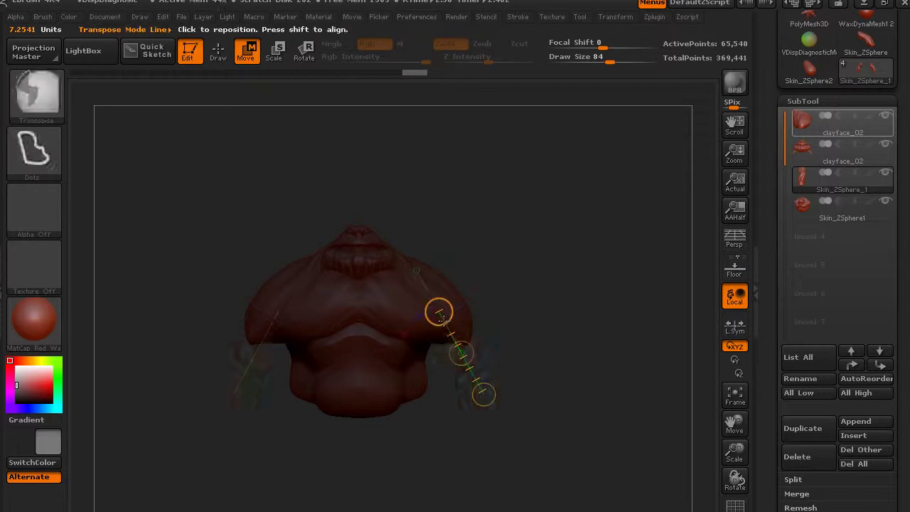
{"action": "key", "text": "ctrl+z"}
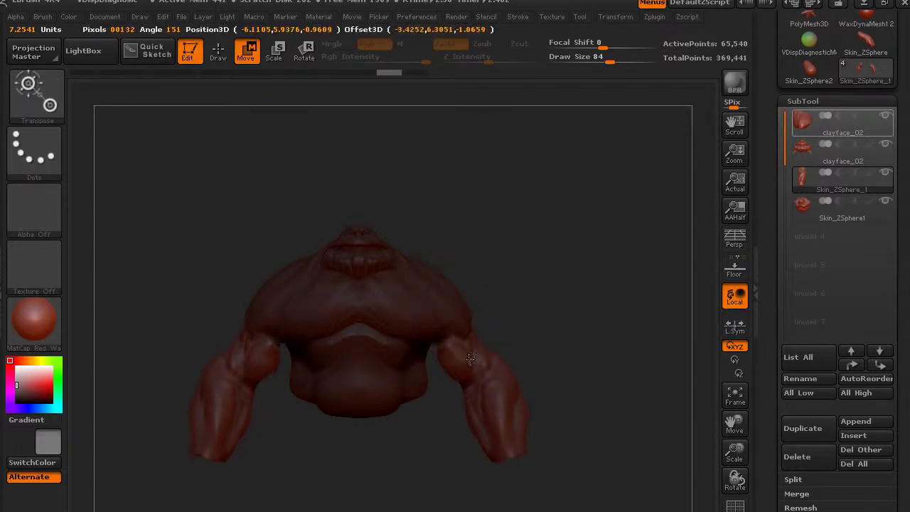
{"action": "left_click_drag", "start_coordinate": [431, 308], "coordinate": [484, 390]}
{"action": "left_click_drag", "start_coordinate": [545, 332], "coordinate": [505, 381]}
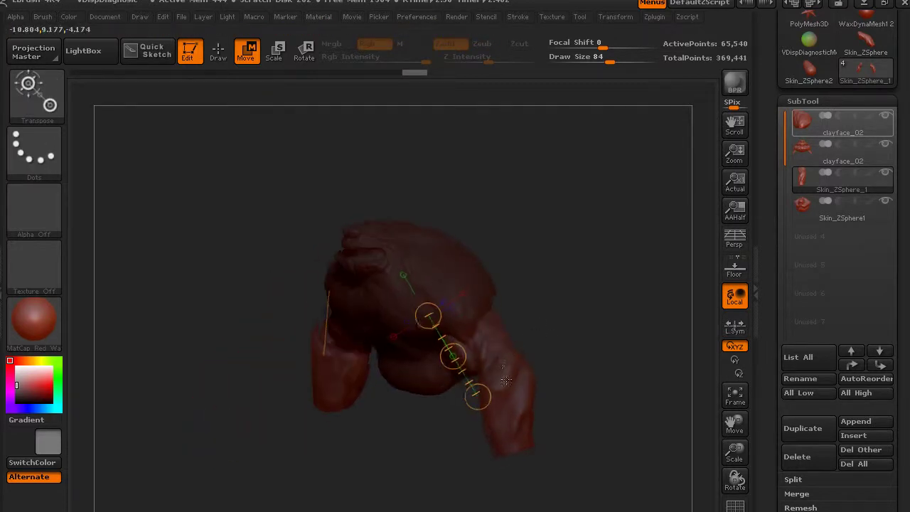
{"action": "left_click", "coordinate": [218, 51]}
Orbit around the shoulders and arms, cutting the brush Draw Size from 84 to 53
{"action": "mouse_move", "coordinate": [580, 194]}
{"action": "left_mouse_down"}
{"action": "mouse_move", "coordinate": [583, 244]}
{"action": "mouse_move", "coordinate": [437, 315]}
{"action": "mouse_move", "coordinate": [533, 301]}
{"action": "mouse_move", "coordinate": [530, 329]}
{"action": "mouse_move", "coordinate": [470, 312]}
{"action": "left_mouse_up"}
{"action": "mouse_move", "coordinate": [484, 274]}
{"action": "left_mouse_down"}
{"action": "mouse_move", "coordinate": [590, 190]}
{"action": "mouse_move", "coordinate": [471, 308]}
{"action": "left_mouse_up"}
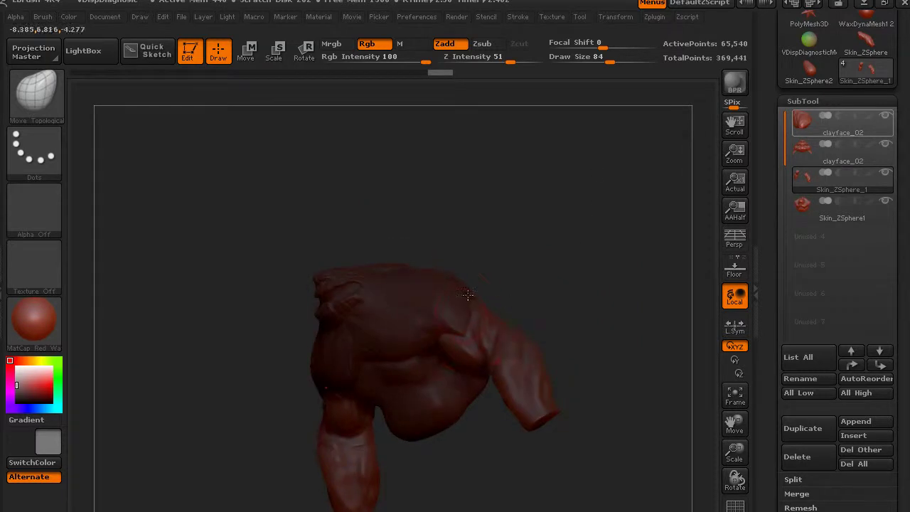
{"action": "mouse_move", "coordinate": [524, 321]}
{"action": "left_mouse_down"}
{"action": "mouse_move", "coordinate": [603, 219]}
{"action": "mouse_move", "coordinate": [554, 297]}
{"action": "mouse_move", "coordinate": [553, 244]}
{"action": "left_mouse_up"}
{"action": "mouse_move", "coordinate": [424, 316]}
{"action": "left_mouse_down"}
{"action": "mouse_move", "coordinate": [323, 343]}
{"action": "mouse_move", "coordinate": [315, 290]}
{"action": "left_mouse_up"}
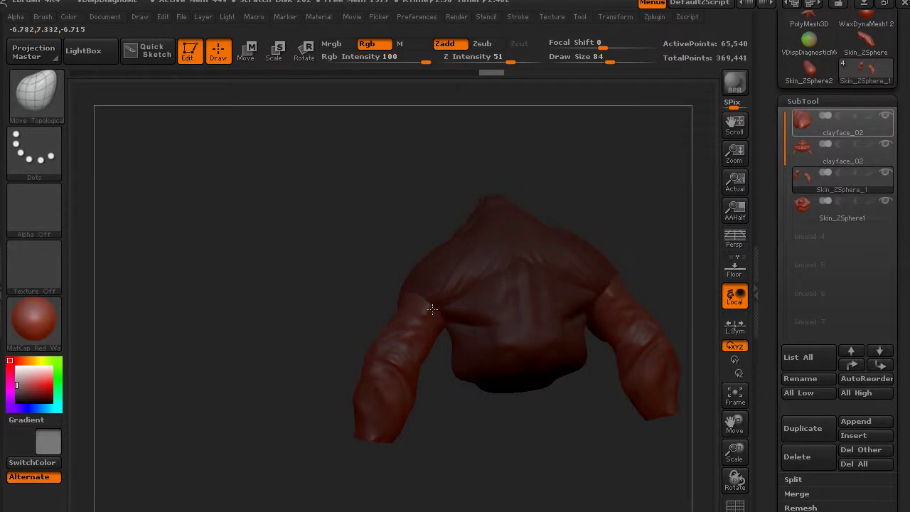
{"action": "key", "text": "space"}
{"action": "mouse_move", "coordinate": [434, 256]}
{"action": "left_mouse_down"}
{"action": "mouse_move", "coordinate": [417, 288]}
{"action": "mouse_move", "coordinate": [426, 289]}
{"action": "left_mouse_up"}
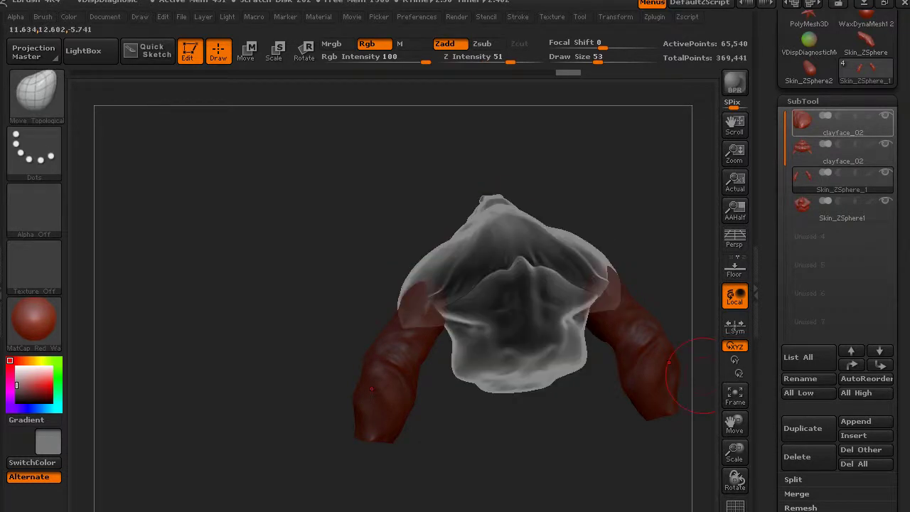
{"action": "left_click_drag", "start_coordinate": [500, 437], "coordinate": [397, 298]}
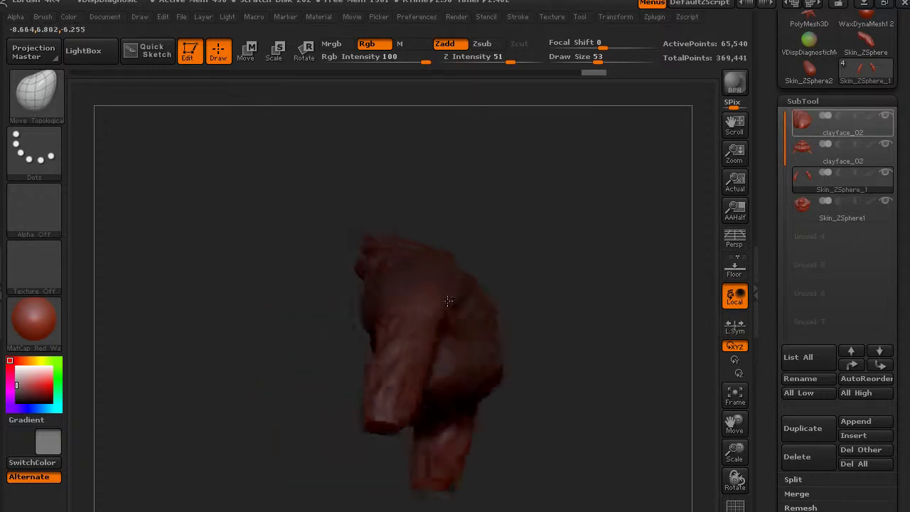
{"action": "left_click_drag", "start_coordinate": [424, 303], "coordinate": [480, 316]}
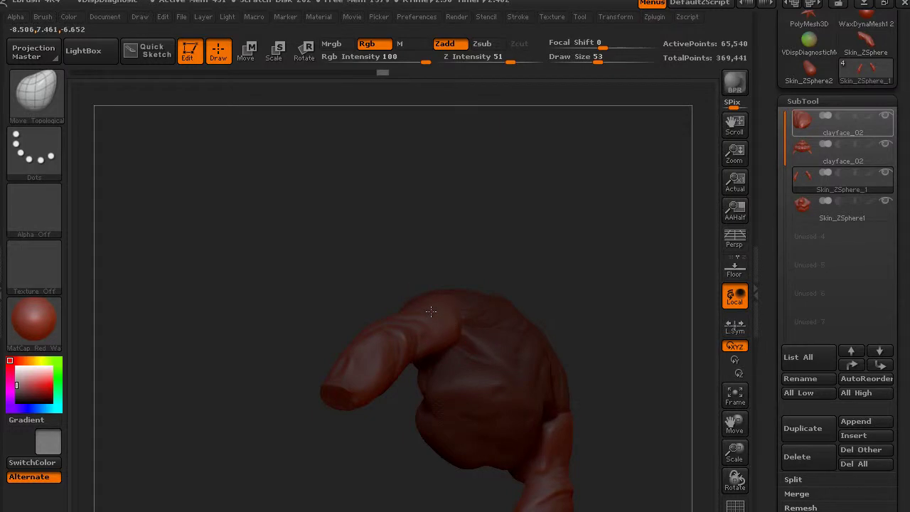
{"action": "left_click_drag", "start_coordinate": [420, 277], "coordinate": [399, 287]}
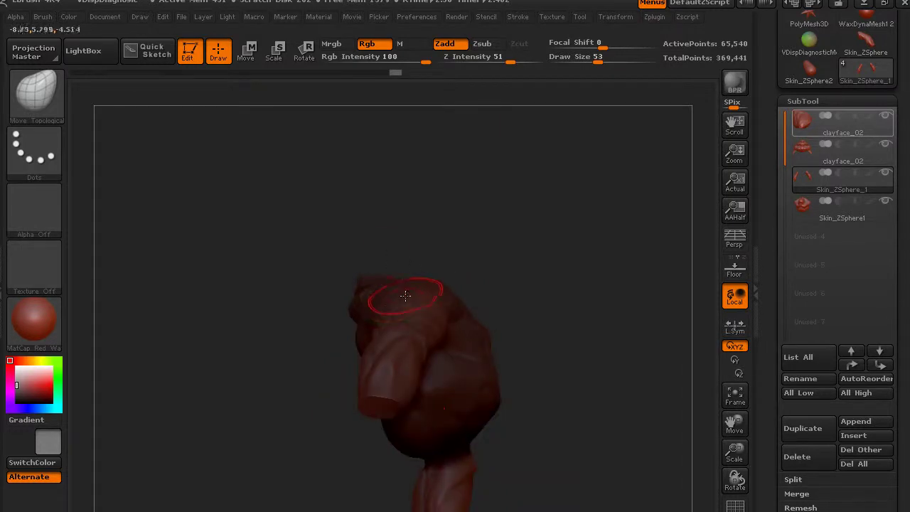
{"action": "left_click_drag", "start_coordinate": [463, 234], "coordinate": [559, 258]}
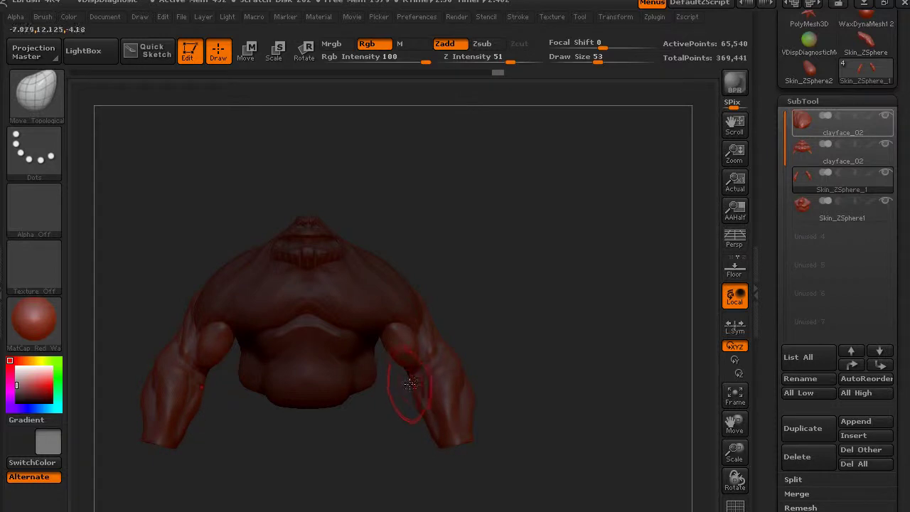
Rework the shoulder with brush strokes from several angles
{"action": "left_click_drag", "start_coordinate": [417, 377], "coordinate": [404, 392]}
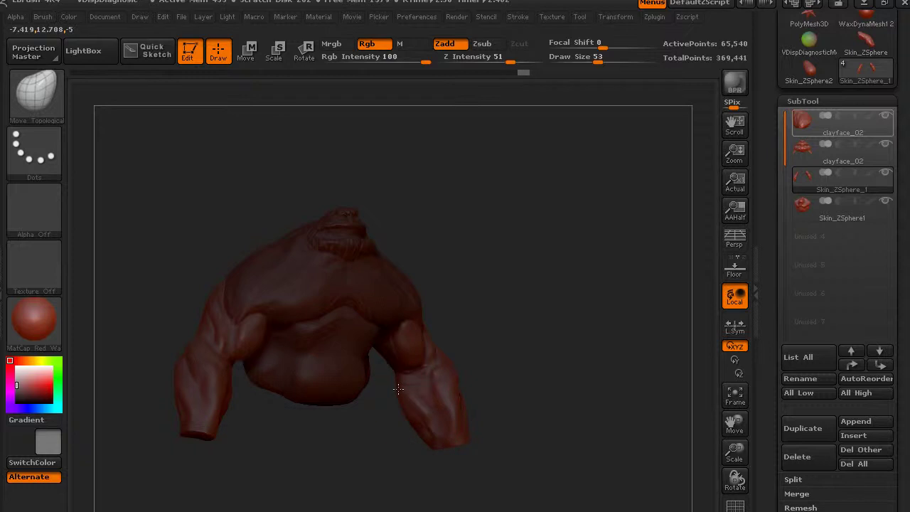
{"action": "left_click_drag", "start_coordinate": [579, 325], "coordinate": [529, 353]}
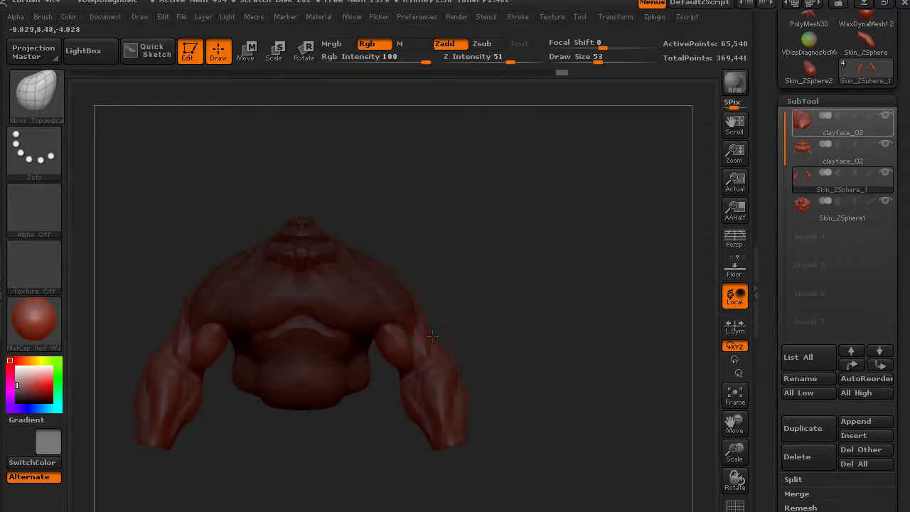
{"action": "mouse_move", "coordinate": [498, 318]}
{"action": "left_mouse_down"}
{"action": "mouse_move", "coordinate": [460, 347]}
{"action": "mouse_move", "coordinate": [472, 336]}
{"action": "left_mouse_up"}
{"action": "left_click_drag", "start_coordinate": [449, 333], "coordinate": [460, 300]}
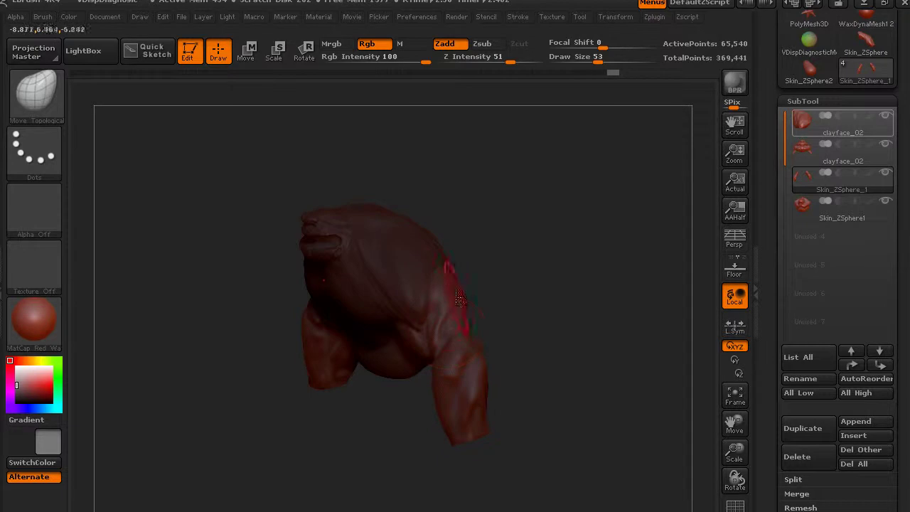
{"action": "left_click_drag", "start_coordinate": [541, 356], "coordinate": [498, 327]}
{"action": "mouse_move", "coordinate": [519, 292]}
{"action": "left_mouse_down"}
{"action": "mouse_move", "coordinate": [498, 314]}
{"action": "mouse_move", "coordinate": [530, 377]}
{"action": "mouse_move", "coordinate": [512, 335]}
{"action": "mouse_move", "coordinate": [487, 323]}
{"action": "left_mouse_up"}
{"action": "left_click_drag", "start_coordinate": [420, 335], "coordinate": [642, 380]}
{"action": "mouse_move", "coordinate": [593, 268]}
{"action": "left_mouse_down"}
{"action": "mouse_move", "coordinate": [596, 281]}
{"action": "mouse_move", "coordinate": [593, 263]}
{"action": "mouse_move", "coordinate": [581, 266]}
{"action": "left_mouse_up"}
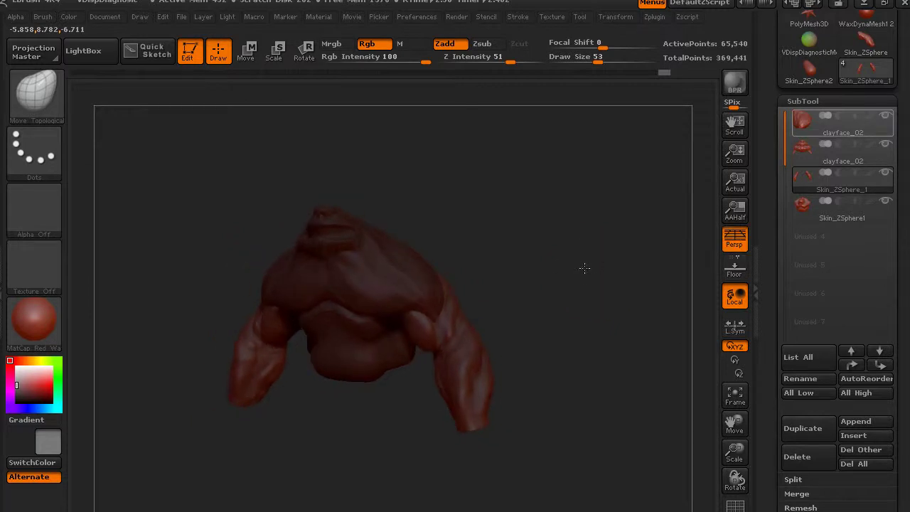
Switch on perspective view and render a BPR preview of the creature
{"action": "key", "text": "p"}
{"action": "mouse_move", "coordinate": [598, 301]}
{"action": "left_mouse_down"}
{"action": "mouse_move", "coordinate": [647, 287]}
{"action": "mouse_move", "coordinate": [629, 295]}
{"action": "left_mouse_up"}
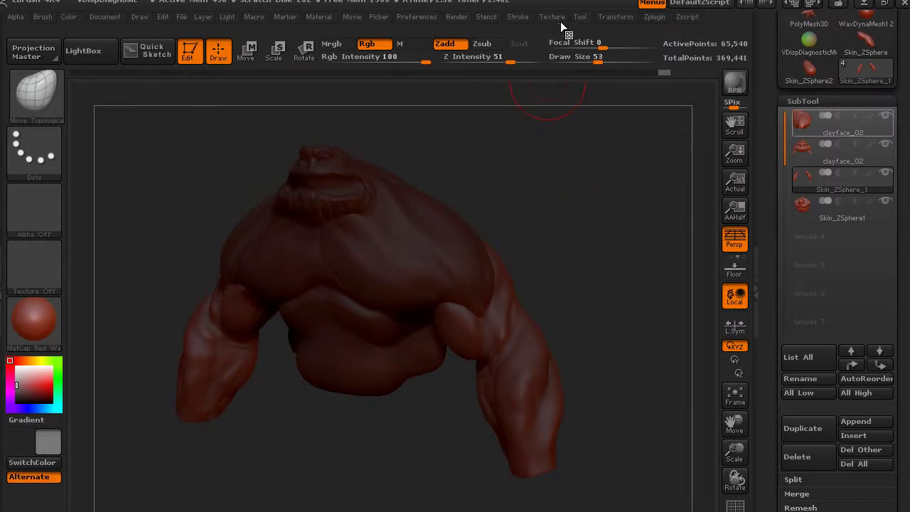
{"action": "key", "text": "shift+r"}
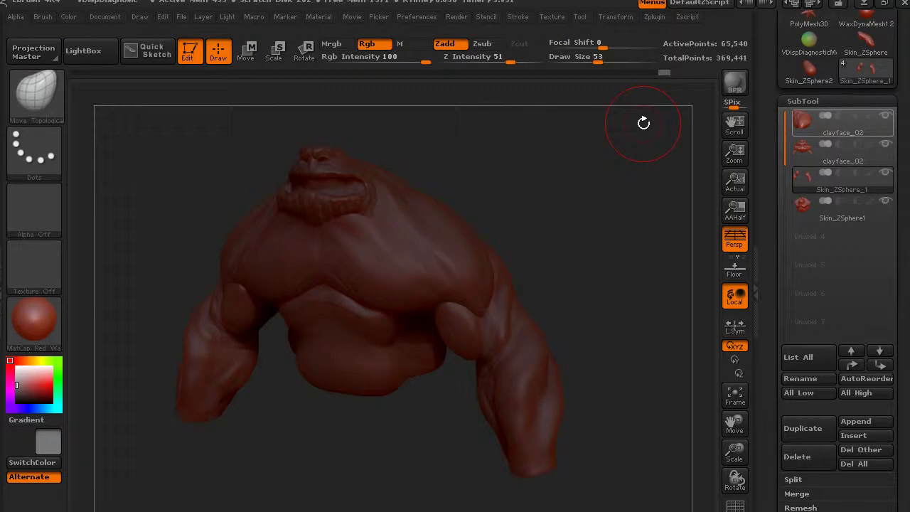
{"action": "mouse_move", "coordinate": [630, 142]}
{"action": "left_mouse_down"}
{"action": "mouse_move", "coordinate": [603, 169]}
{"action": "mouse_move", "coordinate": [610, 212]}
{"action": "left_mouse_up"}
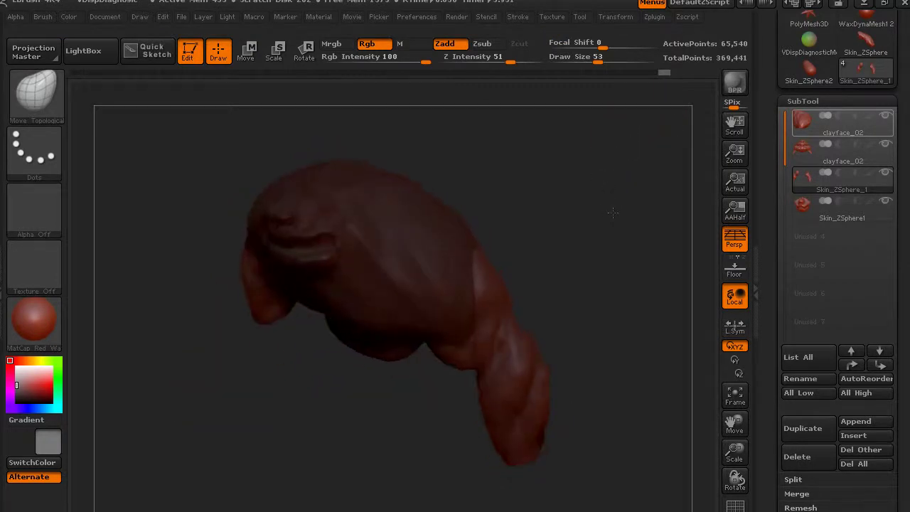
Make the top clayface_02 subtool active and set the brush draw size to 68
{"action": "left_click", "coordinate": [802, 121]}
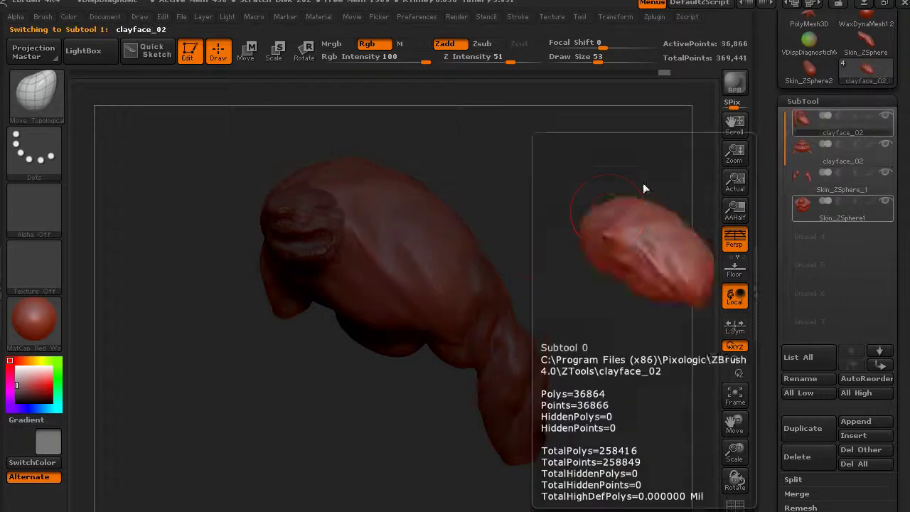
{"action": "left_click_drag", "start_coordinate": [534, 189], "coordinate": [539, 189]}
{"action": "key", "text": "space"}
{"action": "left_click_drag", "start_coordinate": [467, 205], "coordinate": [513, 211]}
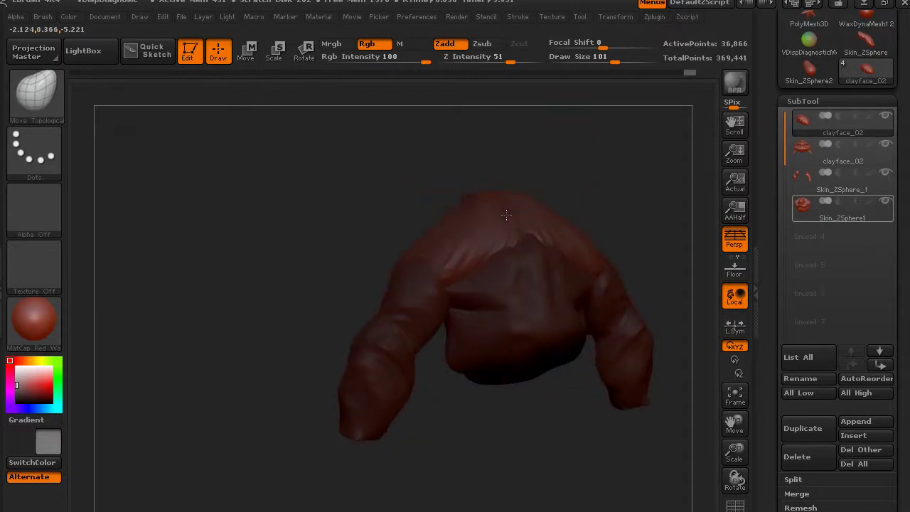
{"action": "mouse_move", "coordinate": [449, 222]}
{"action": "left_mouse_down"}
{"action": "mouse_move", "coordinate": [521, 209]}
{"action": "mouse_move", "coordinate": [545, 247]}
{"action": "mouse_move", "coordinate": [484, 230]}
{"action": "left_mouse_up"}
{"action": "key", "text": "space"}
{"action": "left_click_drag", "start_coordinate": [409, 201], "coordinate": [388, 202]}
Smooth the torso and arms, then move to the second clayface_02 subtool
{"action": "mouse_move", "coordinate": [469, 177]}
{"action": "left_mouse_down"}
{"action": "mouse_move", "coordinate": [514, 177]}
{"action": "mouse_move", "coordinate": [539, 228]}
{"action": "mouse_move", "coordinate": [479, 208]}
{"action": "left_mouse_up"}
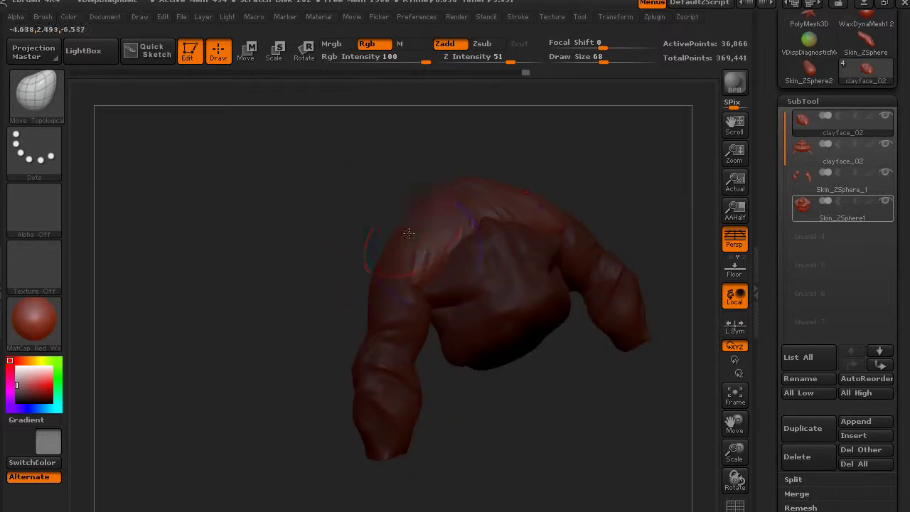
{"action": "key", "text": "shift"}
{"action": "mouse_move", "coordinate": [341, 220]}
{"action": "left_mouse_down", "text": "shift"}
{"action": "mouse_move", "coordinate": [527, 228]}
{"action": "mouse_move", "coordinate": [624, 250]}
{"action": "mouse_move", "coordinate": [604, 262]}
{"action": "mouse_move", "coordinate": [622, 243]}
{"action": "left_mouse_up", "text": "shift"}
{"action": "key", "text": "Up"}
{"action": "key", "text": "Up"}
Zoom in on the face and raise the lower lip into a bulge
{"action": "mouse_move", "coordinate": [601, 238]}
{"action": "left_mouse_down", "text": "alt"}
{"action": "mouse_move", "coordinate": [699, 272]}
{"action": "mouse_move", "coordinate": [380, 199]}
{"action": "left_mouse_up", "text": "alt"}
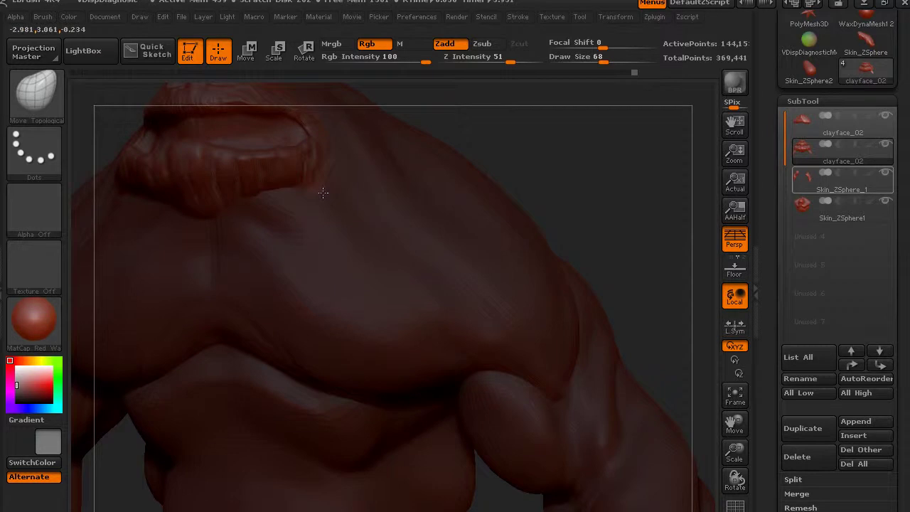
{"action": "mouse_move", "coordinate": [180, 187]}
{"action": "left_mouse_down"}
{"action": "mouse_move", "coordinate": [220, 203]}
{"action": "mouse_move", "coordinate": [219, 220]}
{"action": "mouse_move", "coordinate": [285, 197]}
{"action": "left_mouse_up"}
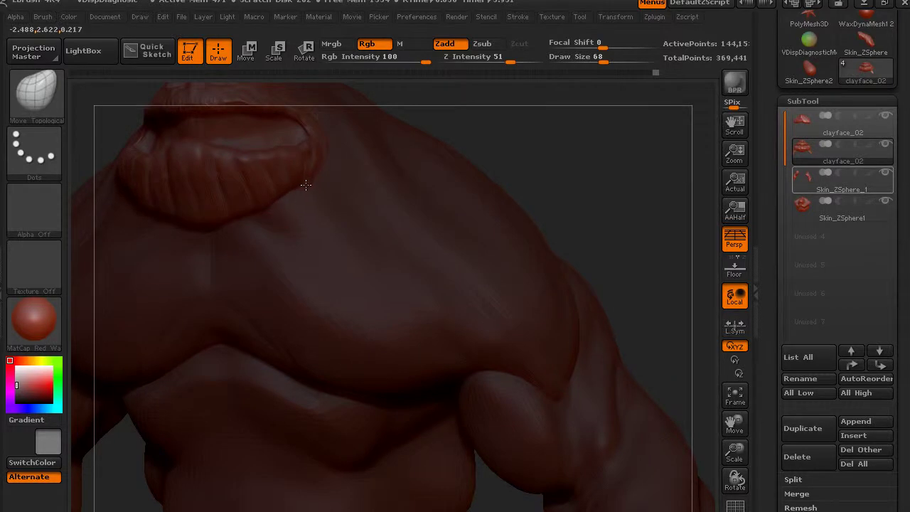
{"action": "left_click_drag", "start_coordinate": [701, 178], "coordinate": [699, 245]}
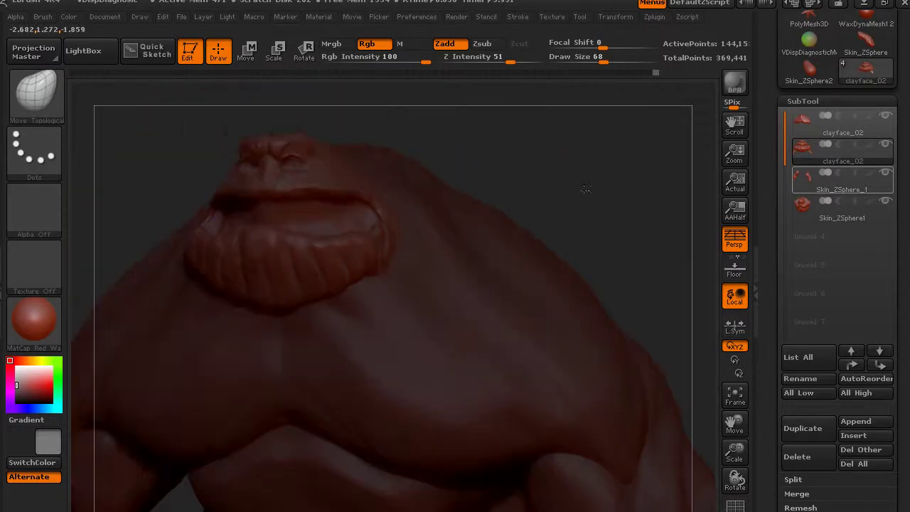
{"action": "left_click_drag", "start_coordinate": [586, 188], "coordinate": [603, 188]}
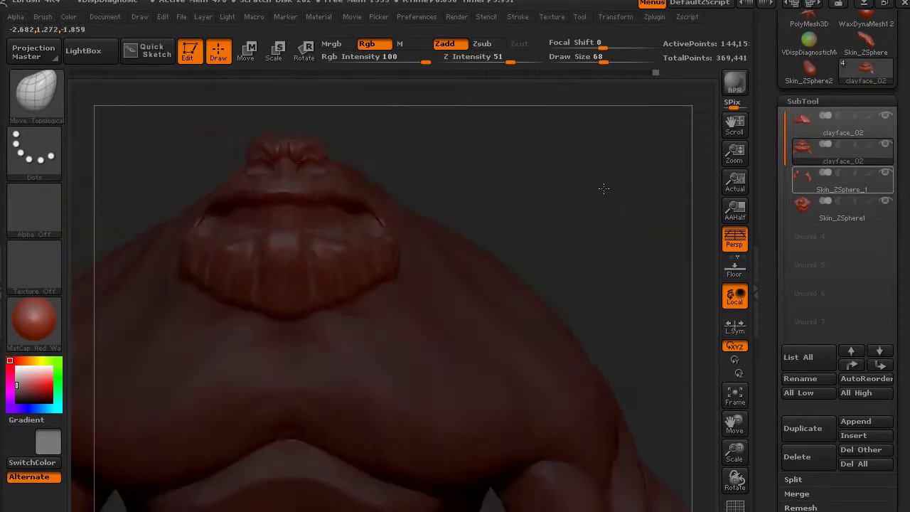
With Move transpose and perspective off, lay a vertical action line over the lips
{"action": "left_click", "coordinate": [251, 49]}
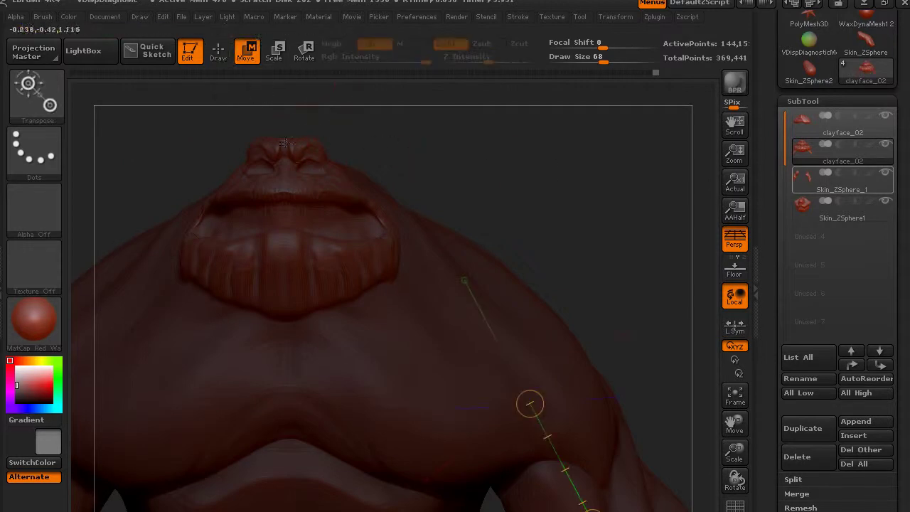
{"action": "left_click_drag", "start_coordinate": [505, 180], "coordinate": [476, 182]}
{"action": "key", "text": "p"}
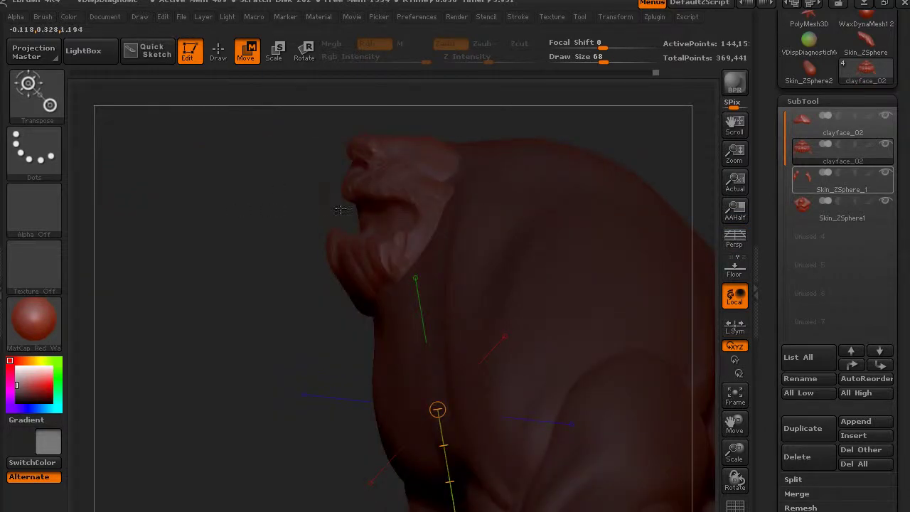
{"action": "left_click_drag", "start_coordinate": [341, 210], "coordinate": [398, 207]}
{"action": "mouse_move", "coordinate": [244, 214]}
{"action": "left_mouse_down"}
{"action": "mouse_move", "coordinate": [241, 146]}
{"action": "mouse_move", "coordinate": [670, 429]}
{"action": "left_mouse_up"}
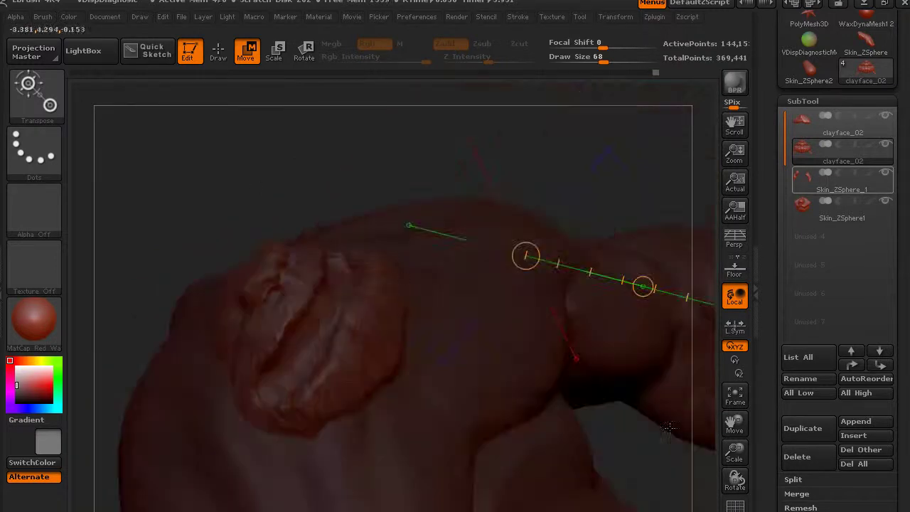
{"action": "mouse_move", "coordinate": [234, 199]}
{"action": "left_mouse_down"}
{"action": "mouse_move", "coordinate": [234, 147]}
{"action": "mouse_move", "coordinate": [592, 273]}
{"action": "mouse_move", "coordinate": [543, 395]}
{"action": "left_mouse_up"}
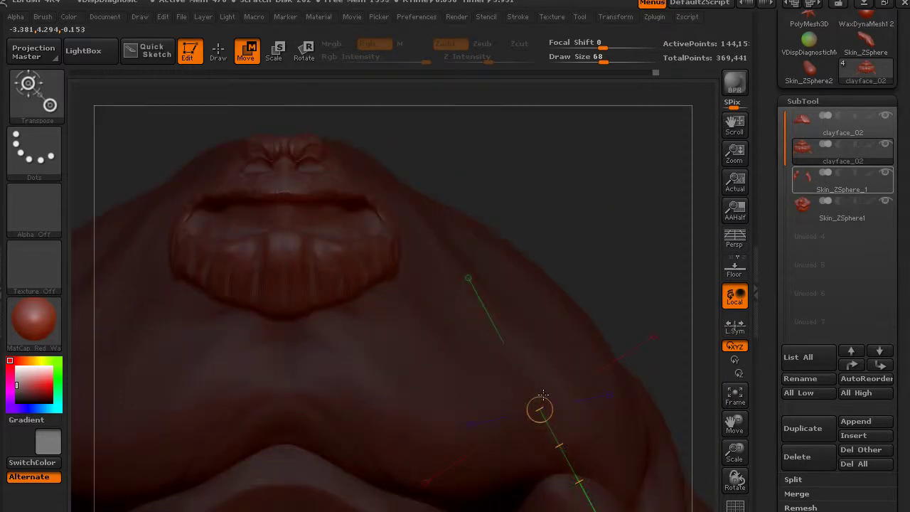
{"action": "left_click_drag", "start_coordinate": [284, 189], "coordinate": [294, 136]}
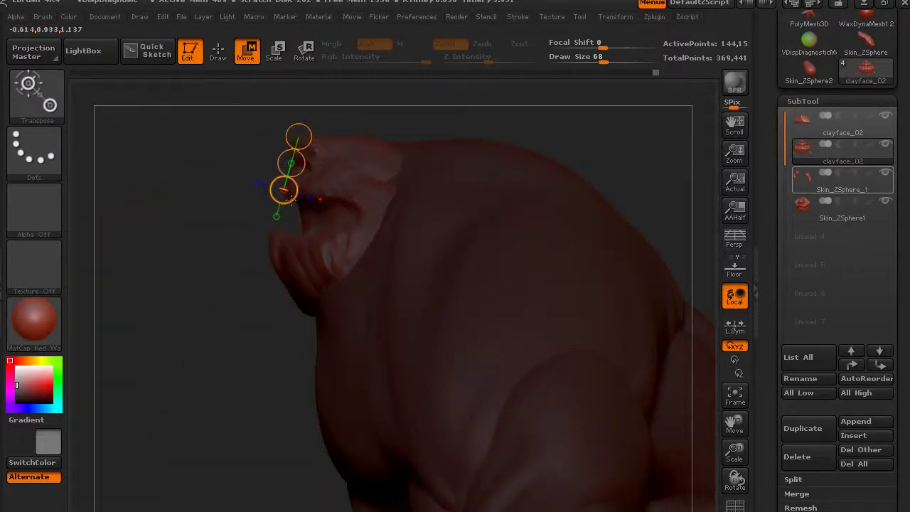
{"action": "left_click_drag", "start_coordinate": [290, 200], "coordinate": [305, 197]}
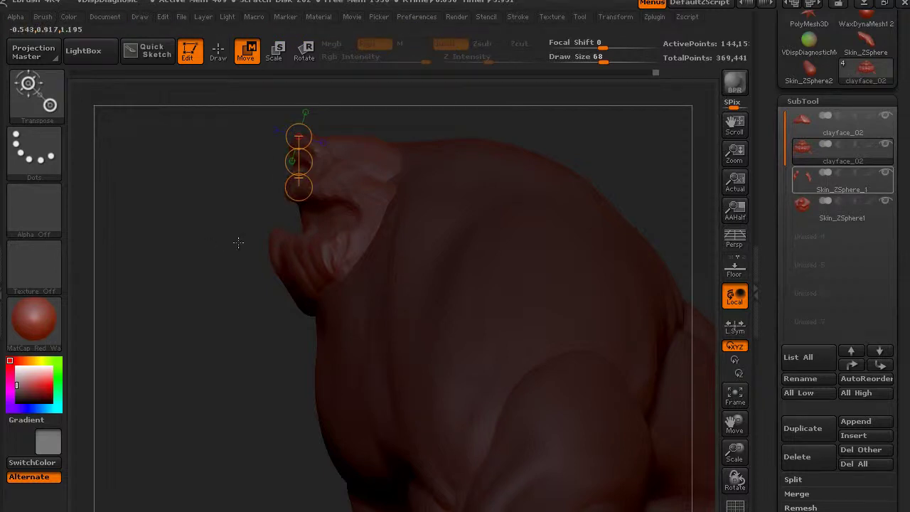
{"action": "left_click_drag", "start_coordinate": [238, 242], "coordinate": [267, 243], "text": "shift"}
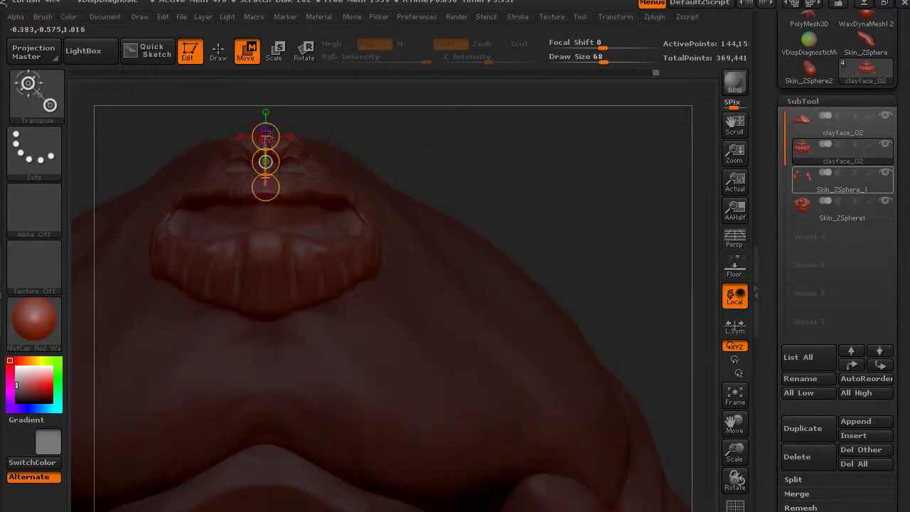
Try transpose moves on the lips, undo them, and shift the move line up over the nose
{"action": "left_click_drag", "start_coordinate": [264, 162], "coordinate": [267, 126]}
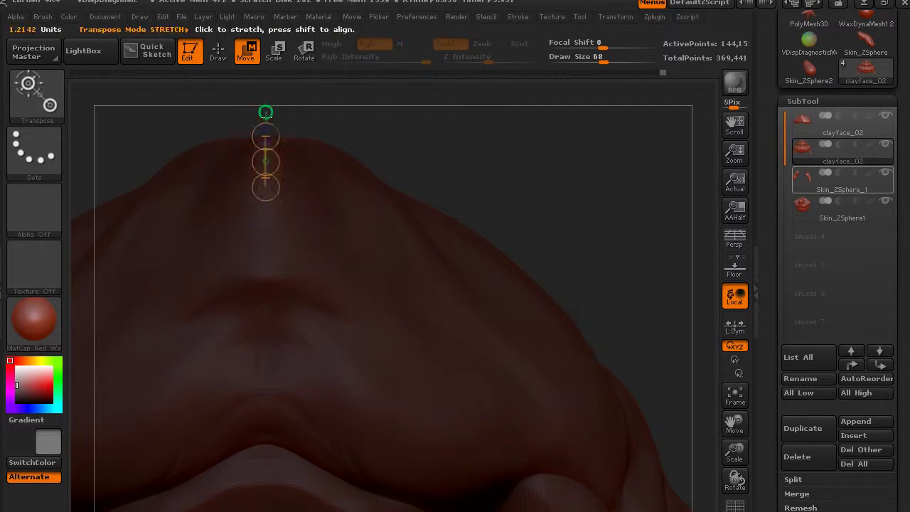
{"action": "key", "text": "ctrl+z"}
{"action": "left_click_drag", "start_coordinate": [266, 187], "coordinate": [266, 130]}
{"action": "key", "text": "ctrl+z"}
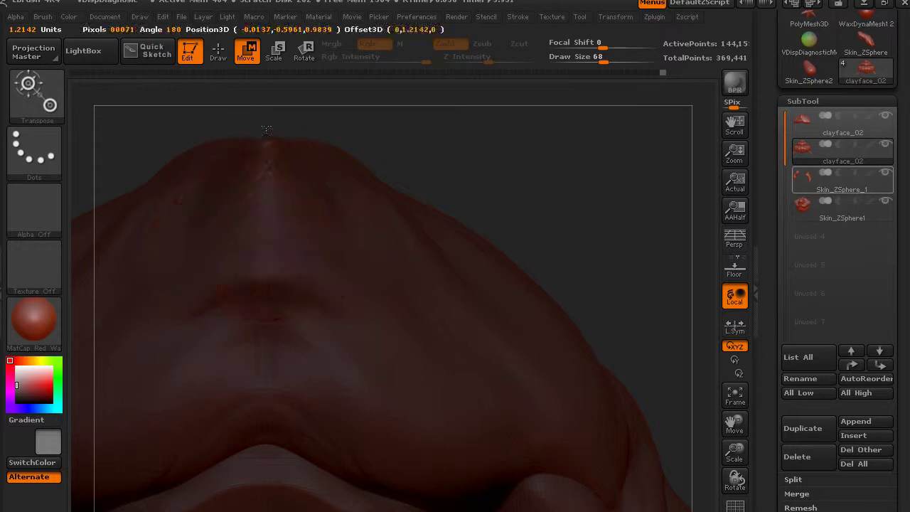
{"action": "key", "text": "ctrl+z"}
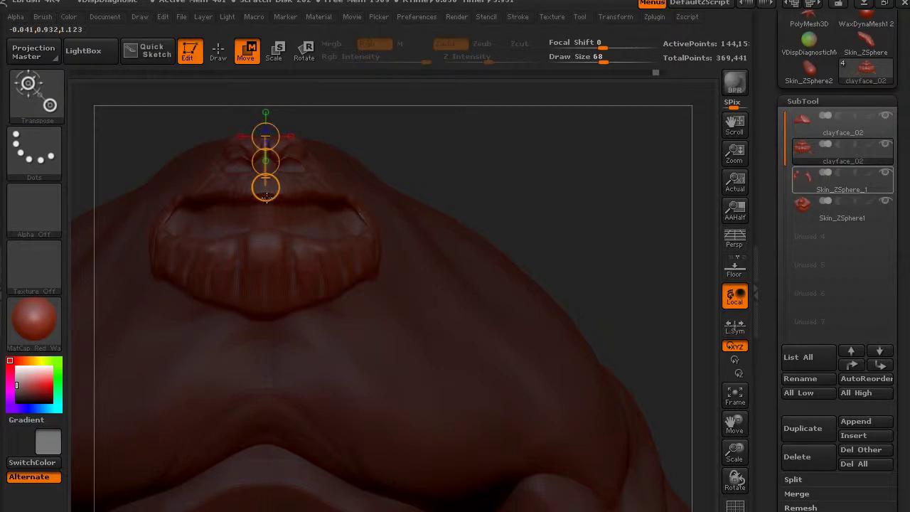
{"action": "left_click", "coordinate": [265, 161]}
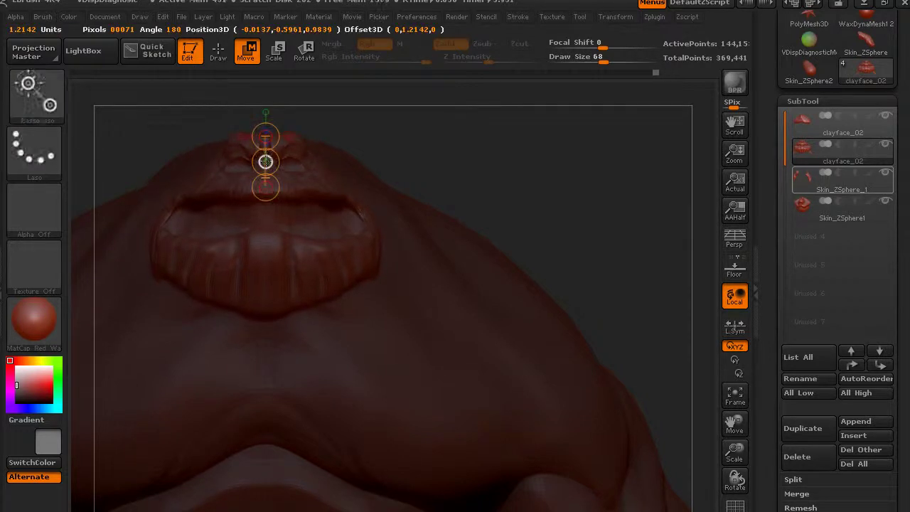
{"action": "left_click_drag", "start_coordinate": [266, 162], "coordinate": [265, 189]}
{"action": "key", "text": "ctrl+z"}
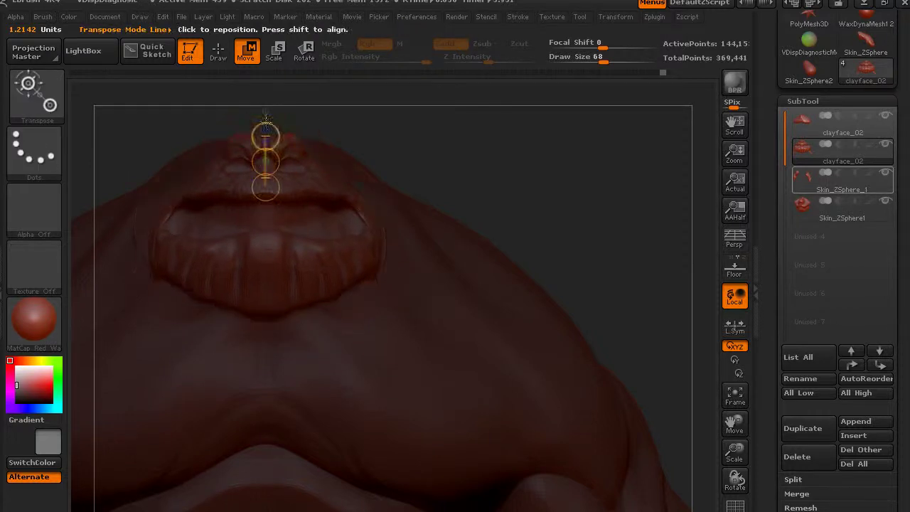
{"action": "left_click_drag", "start_coordinate": [265, 120], "coordinate": [265, 89]}
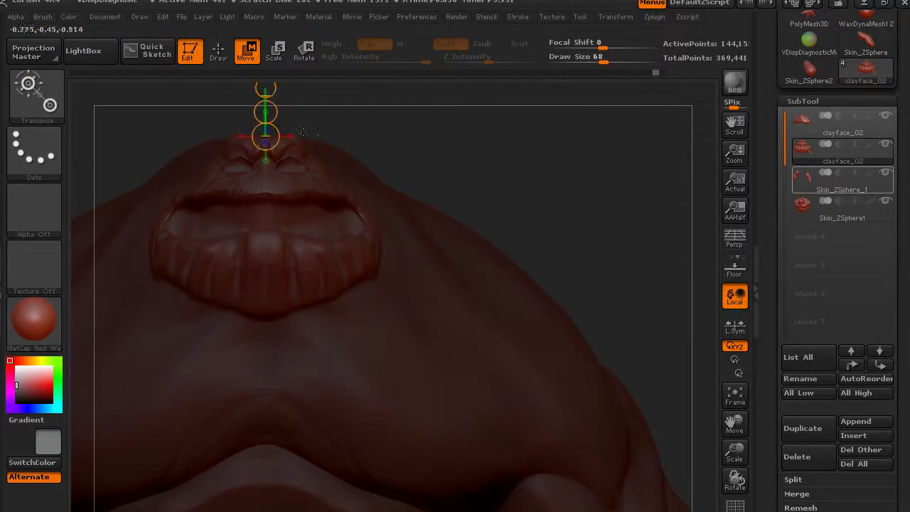
{"action": "left_click_drag", "start_coordinate": [265, 161], "coordinate": [268, 155]}
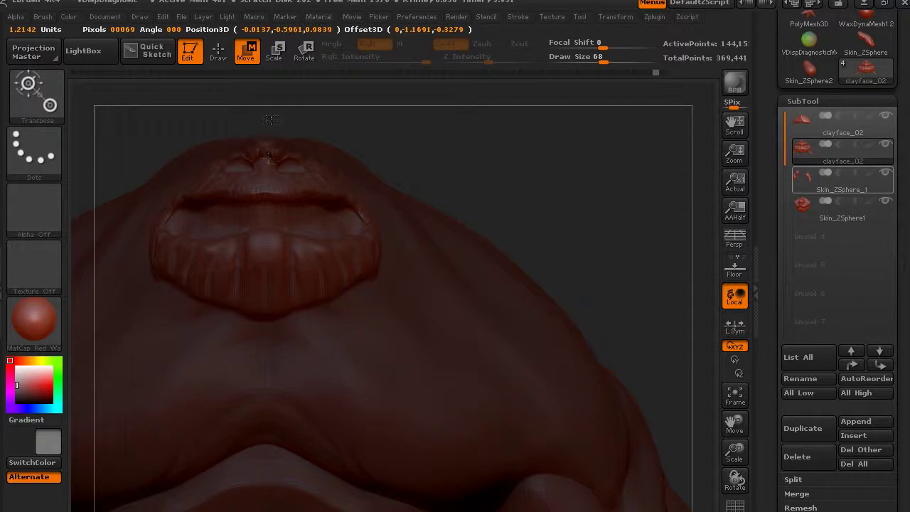
Move the nose area down and reposition the move line onto the lips
{"action": "left_click_drag", "start_coordinate": [455, 210], "coordinate": [494, 267], "text": "alt"}
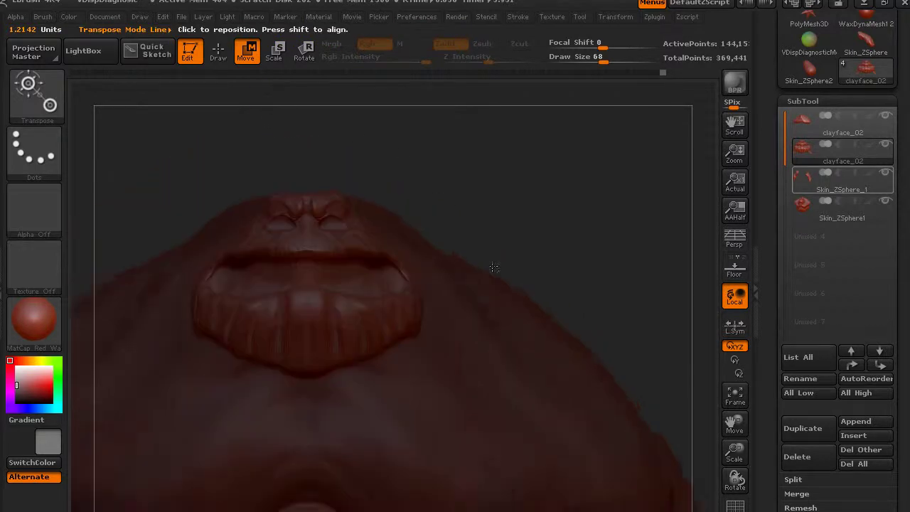
{"action": "left_click_drag", "start_coordinate": [398, 220], "coordinate": [355, 206], "text": "alt"}
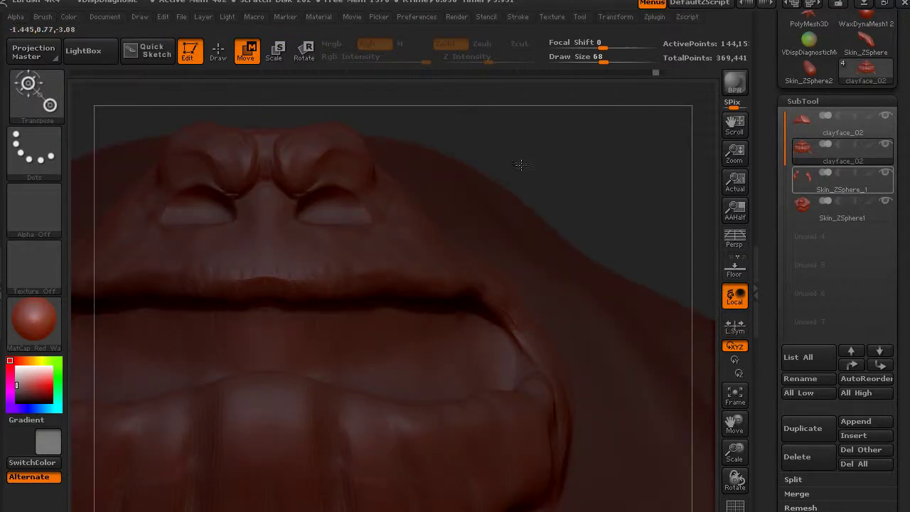
{"action": "left_click_drag", "start_coordinate": [461, 149], "coordinate": [338, 133], "text": "alt"}
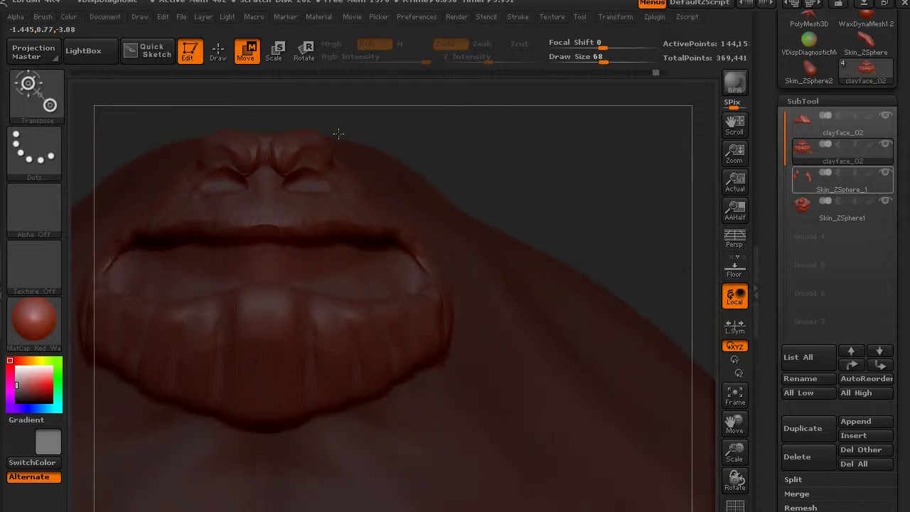
{"action": "left_click_drag", "start_coordinate": [339, 133], "coordinate": [547, 256], "text": "alt"}
{"action": "mouse_move", "coordinate": [377, 207]}
{"action": "left_mouse_down"}
{"action": "mouse_move", "coordinate": [376, 185]}
{"action": "mouse_move", "coordinate": [377, 203]}
{"action": "left_mouse_up"}
{"action": "mouse_move", "coordinate": [389, 235]}
{"action": "left_mouse_down"}
{"action": "mouse_move", "coordinate": [390, 412]}
{"action": "mouse_move", "coordinate": [378, 402]}
{"action": "mouse_move", "coordinate": [378, 240]}
{"action": "mouse_move", "coordinate": [364, 247]}
{"action": "mouse_move", "coordinate": [376, 261]}
{"action": "left_mouse_up"}
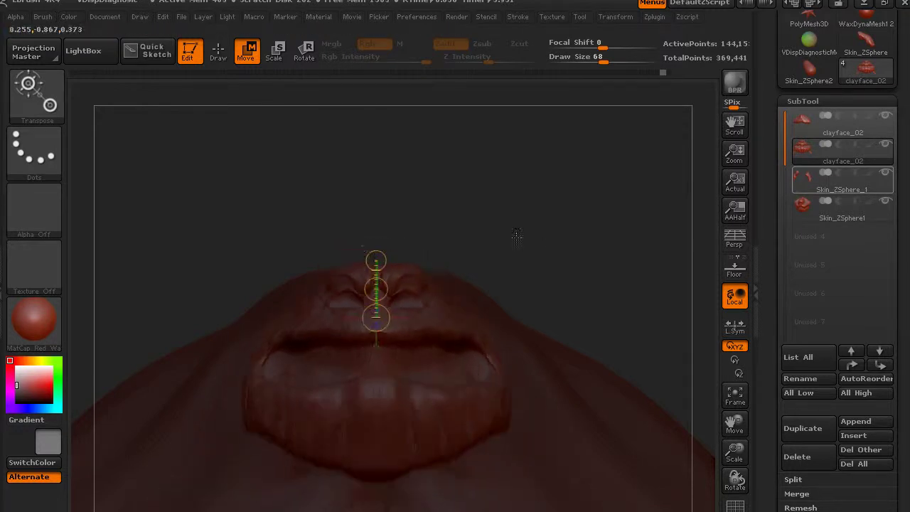
Sculpt the mouth corners with Move Topological and lasso-mask that area
{"action": "left_click", "coordinate": [217, 52]}
{"action": "left_click_drag", "start_coordinate": [518, 246], "coordinate": [506, 256]}
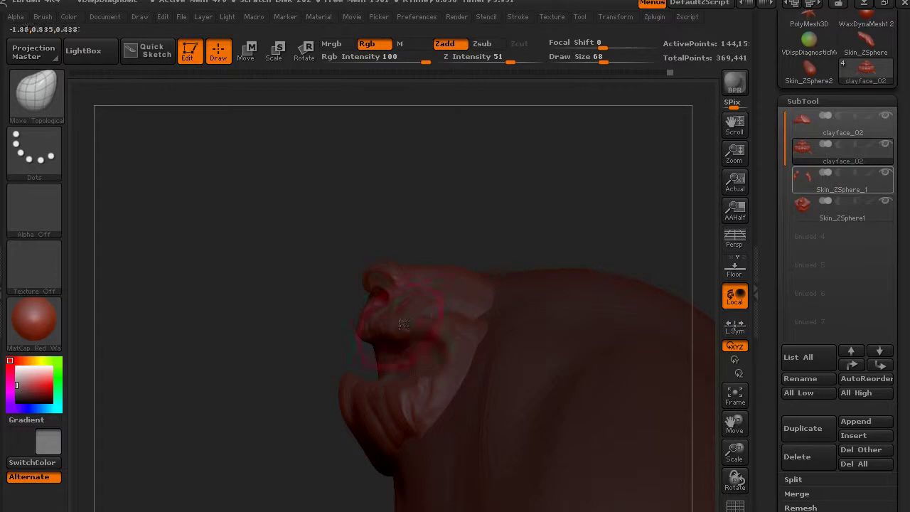
{"action": "mouse_move", "coordinate": [298, 320]}
{"action": "left_mouse_down"}
{"action": "mouse_move", "coordinate": [563, 276]}
{"action": "mouse_move", "coordinate": [529, 285]}
{"action": "left_mouse_up"}
{"action": "left_click_drag", "start_coordinate": [424, 344], "coordinate": [436, 355]}
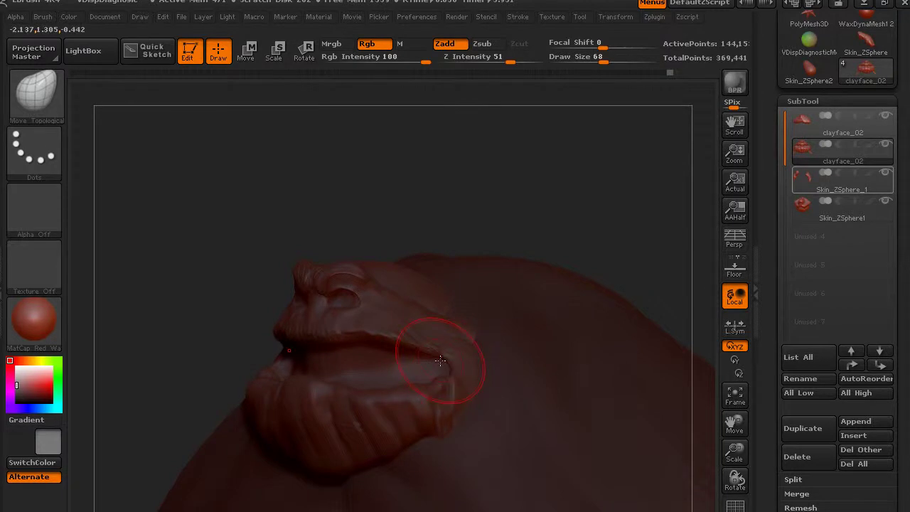
{"action": "key", "text": "ctrl"}
{"action": "mouse_move", "coordinate": [469, 373]}
{"action": "left_mouse_down", "text": "ctrl"}
{"action": "mouse_move", "coordinate": [409, 372]}
{"action": "mouse_move", "coordinate": [472, 370]}
{"action": "mouse_move", "coordinate": [451, 360]}
{"action": "mouse_move", "coordinate": [461, 381]}
{"action": "left_mouse_up", "text": "ctrl"}
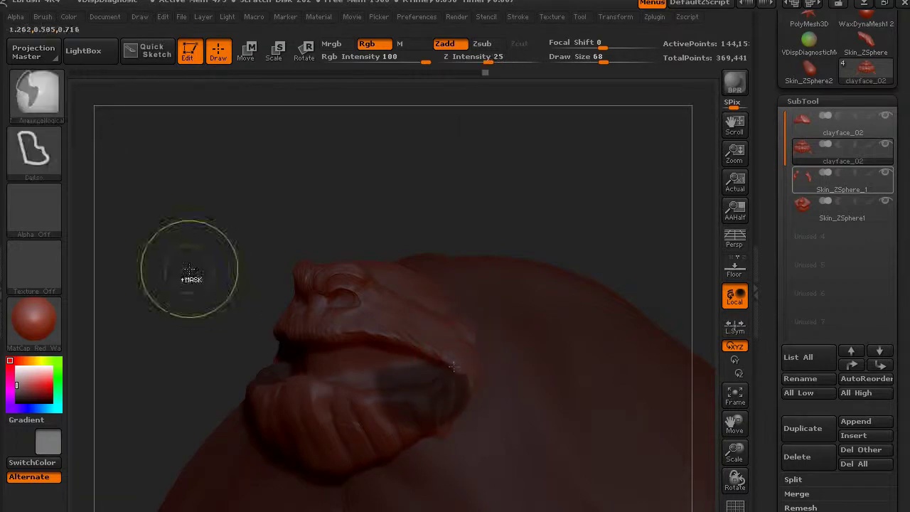
Sculpt along the nose bridge, smooth the surface, and zoom out to the torso
{"action": "mouse_move", "coordinate": [252, 309]}
{"action": "left_mouse_down"}
{"action": "mouse_move", "coordinate": [258, 302]}
{"action": "mouse_move", "coordinate": [240, 301]}
{"action": "left_mouse_up"}
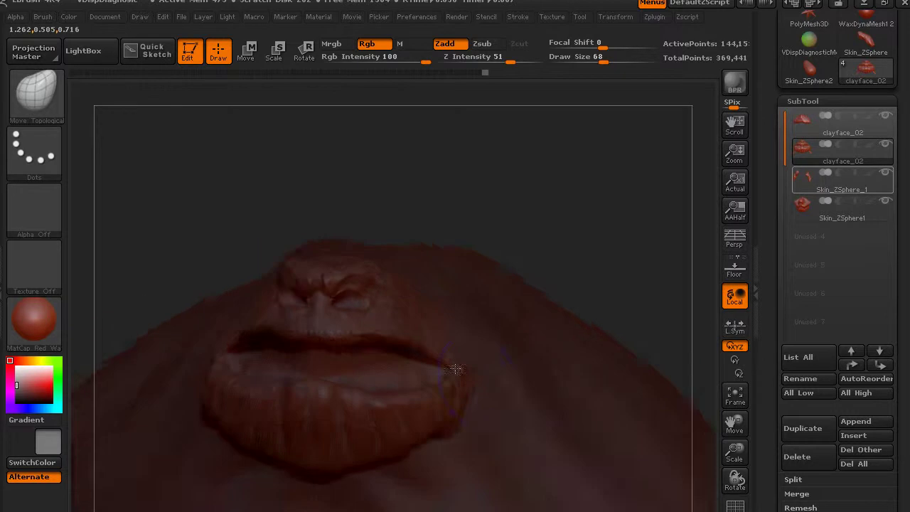
{"action": "left_click_drag", "start_coordinate": [603, 239], "coordinate": [616, 235]}
{"action": "left_click_drag", "start_coordinate": [520, 230], "coordinate": [540, 240]}
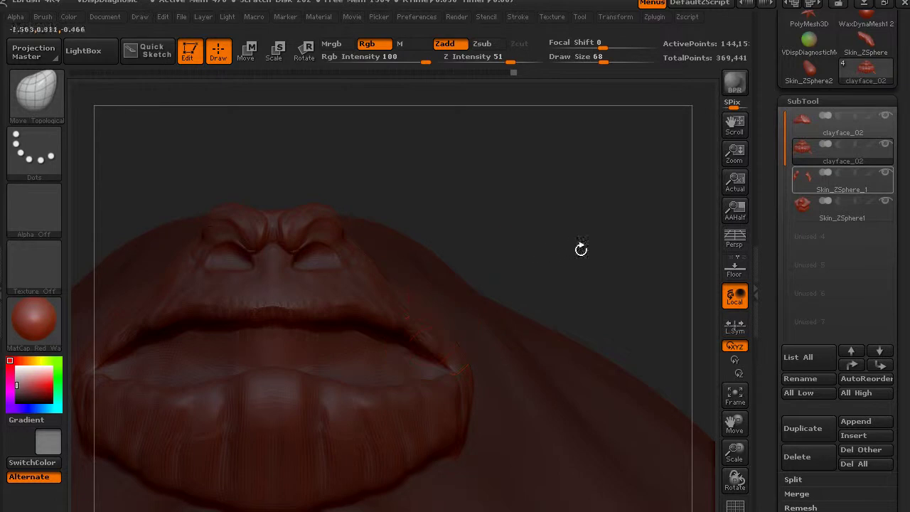
{"action": "left_click_drag", "start_coordinate": [348, 264], "coordinate": [315, 179]}
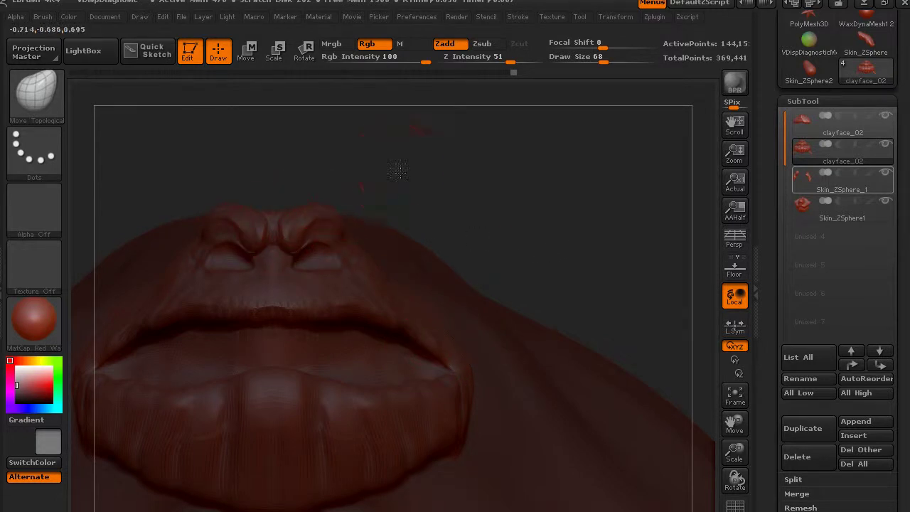
{"action": "left_click_drag", "start_coordinate": [397, 170], "coordinate": [284, 151]}
{"action": "key", "text": "shift"}
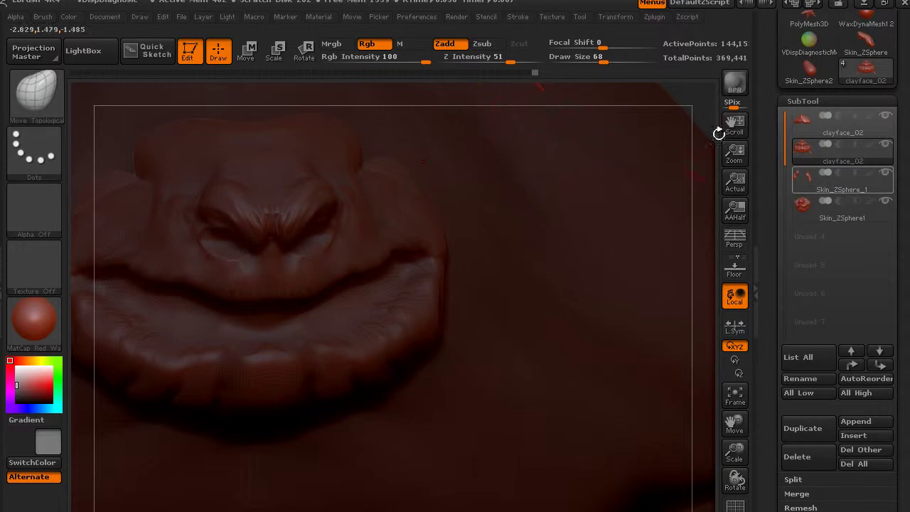
{"action": "left_click_drag", "start_coordinate": [744, 455], "coordinate": [563, 420]}
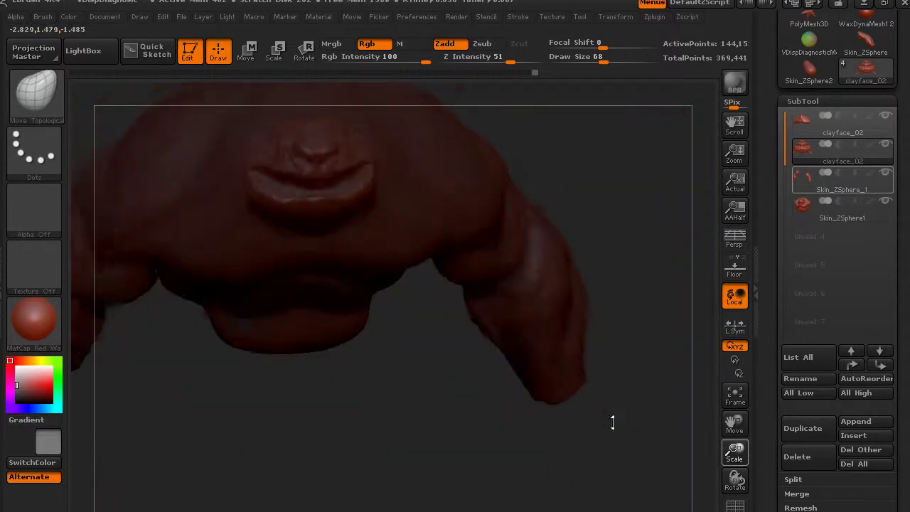
{"action": "left_click_drag", "start_coordinate": [497, 362], "coordinate": [499, 360]}
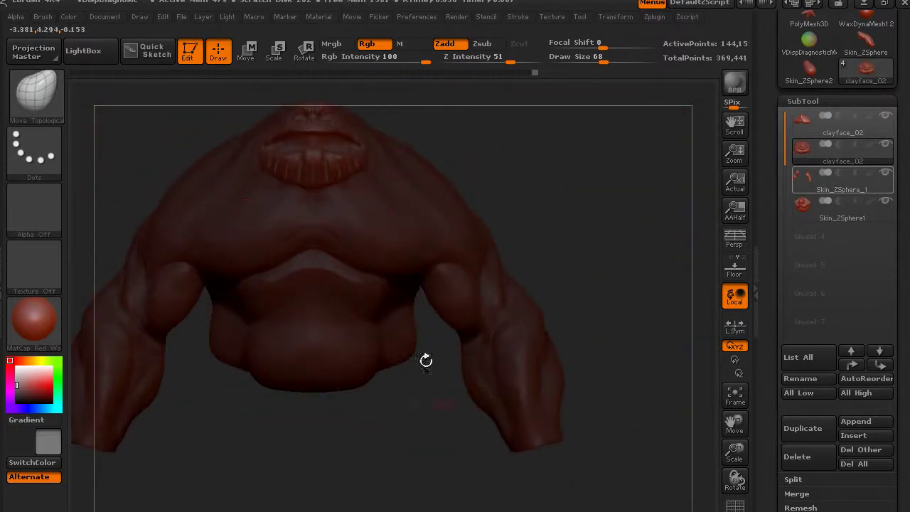
Select the Skin_ZSphere1 body and test a head-to-belly transpose move, then undo it
{"action": "left_click", "coordinate": [817, 206]}
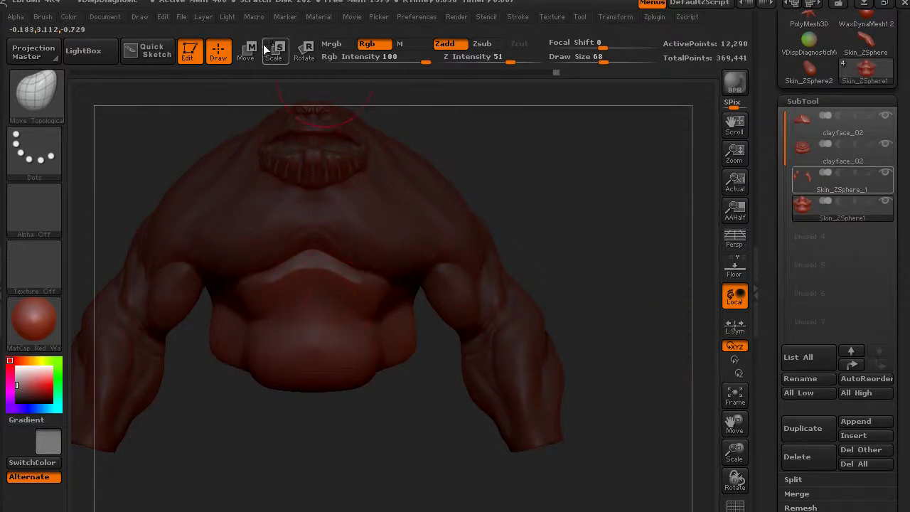
{"action": "left_click", "coordinate": [246, 53]}
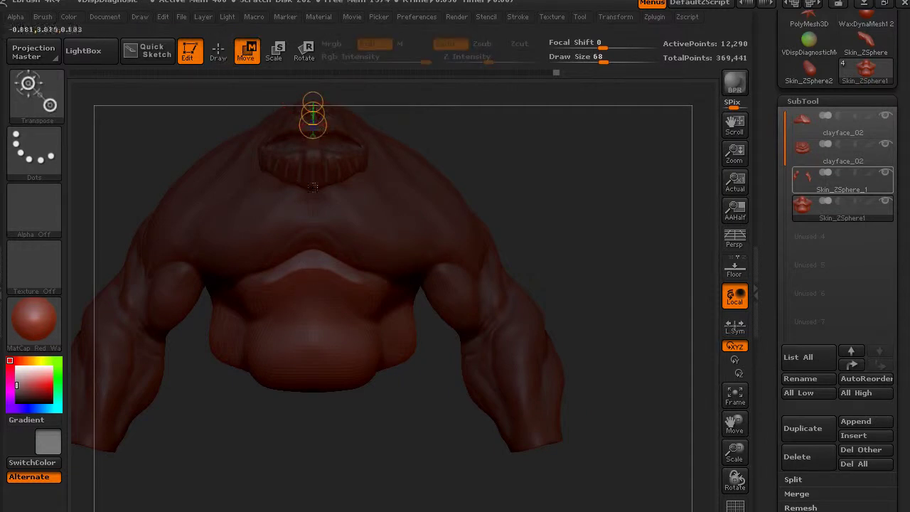
{"action": "left_click_drag", "start_coordinate": [314, 102], "coordinate": [328, 384], "text": "shift"}
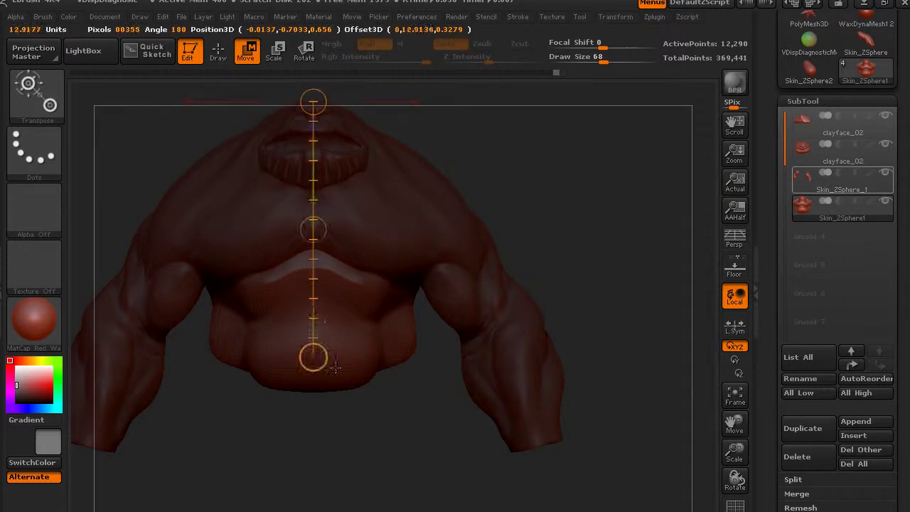
{"action": "left_click_drag", "start_coordinate": [322, 107], "coordinate": [314, 238], "text": "shift"}
{"action": "left_click_drag", "start_coordinate": [315, 378], "coordinate": [314, 306]}
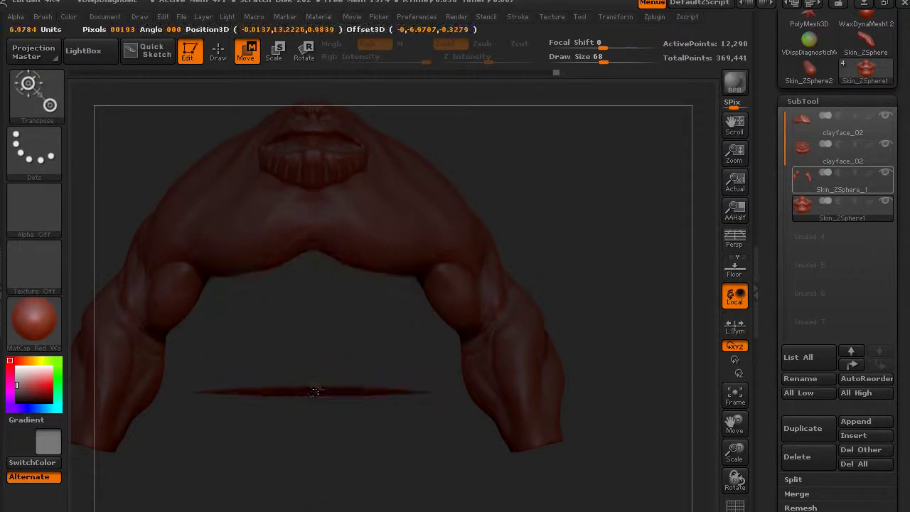
{"action": "key", "text": "ctrl+z"}
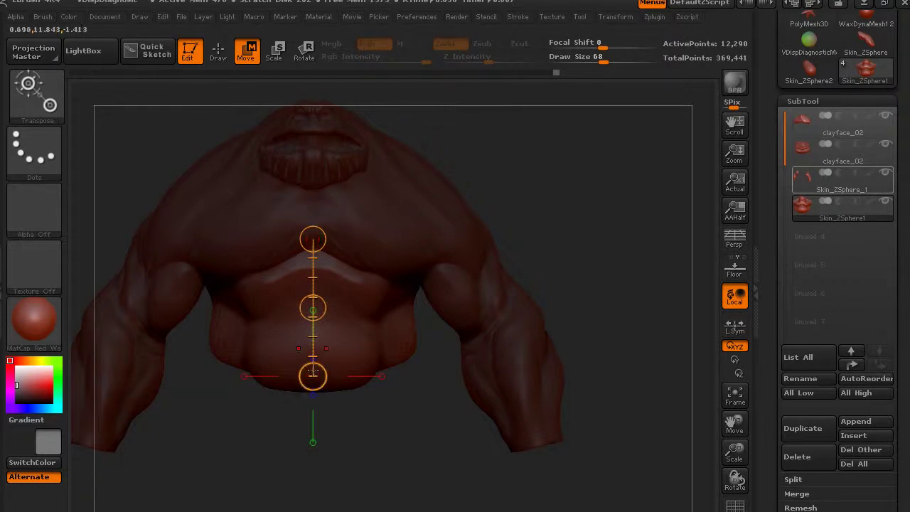
Reposition the transpose line on the belly and stretch the lower belly downward
{"action": "left_click", "coordinate": [314, 442]}
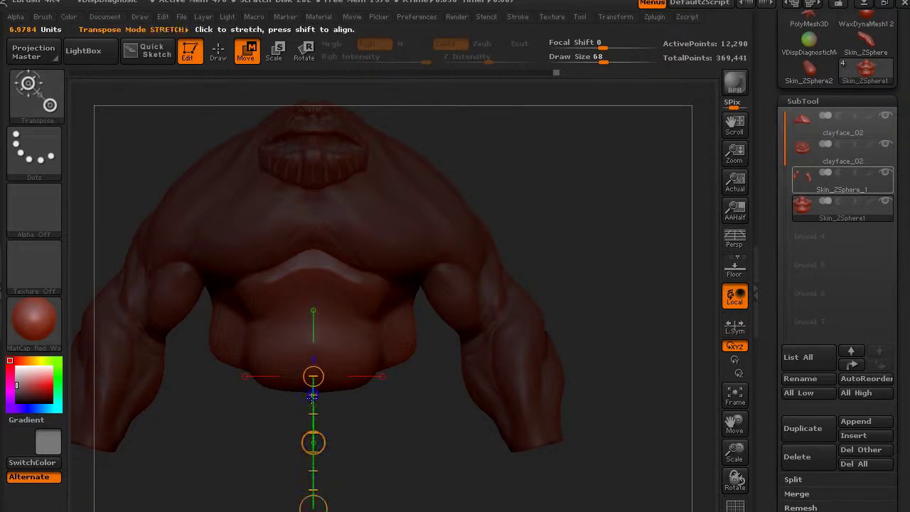
{"action": "left_click_drag", "start_coordinate": [323, 433], "coordinate": [324, 346]}
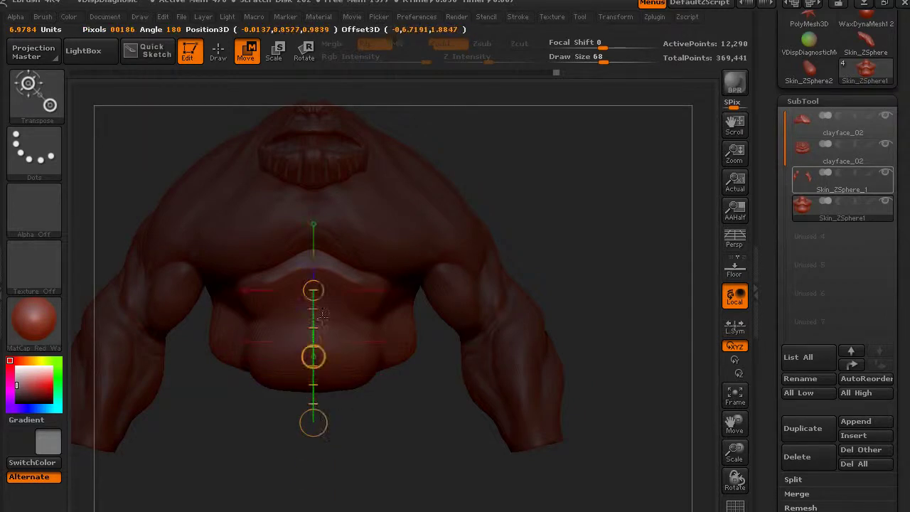
{"action": "mouse_move", "coordinate": [321, 435]}
{"action": "left_mouse_down"}
{"action": "mouse_move", "coordinate": [324, 426]}
{"action": "mouse_move", "coordinate": [332, 447]}
{"action": "left_mouse_up"}
{"action": "mouse_move", "coordinate": [315, 351]}
{"action": "left_mouse_down"}
{"action": "mouse_move", "coordinate": [337, 301]}
{"action": "mouse_move", "coordinate": [335, 382]}
{"action": "left_mouse_up"}
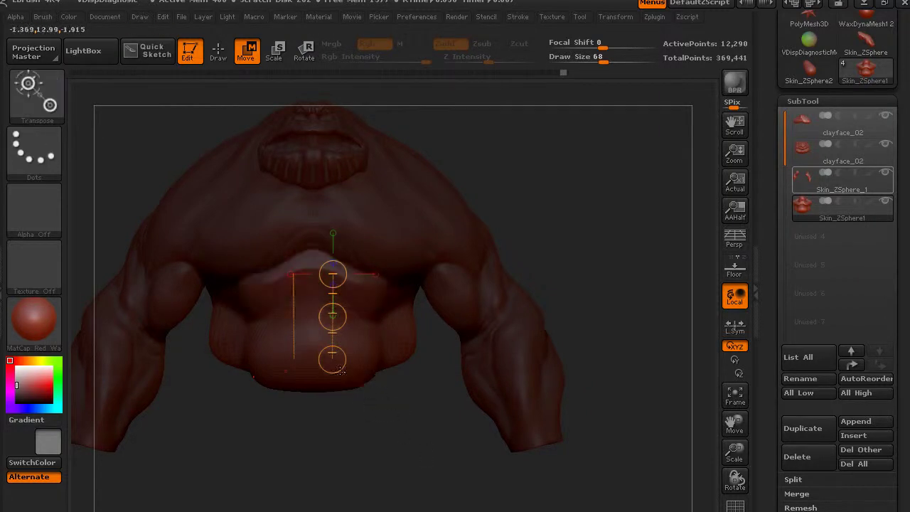
Try stretching the lower arm, undo it, and return to Draw in front view
{"action": "left_click_drag", "start_coordinate": [427, 451], "coordinate": [392, 407]}
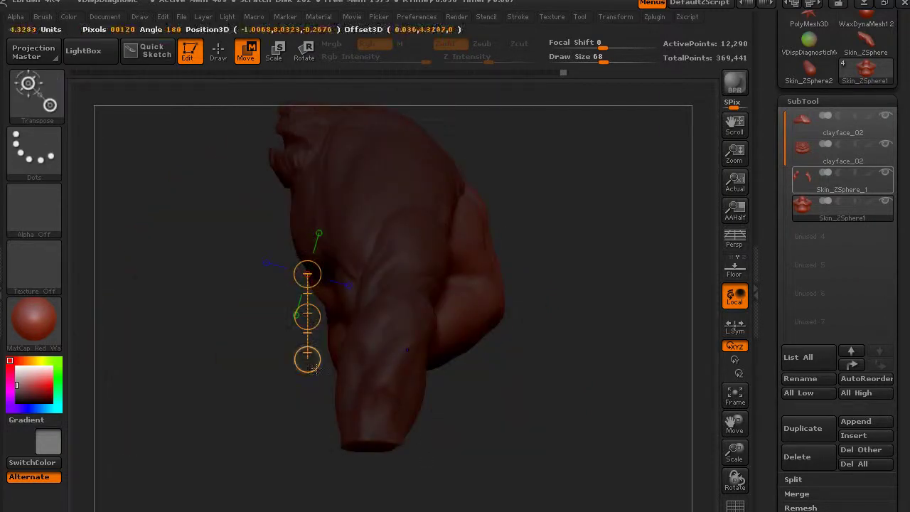
{"action": "left_click_drag", "start_coordinate": [330, 367], "coordinate": [311, 390]}
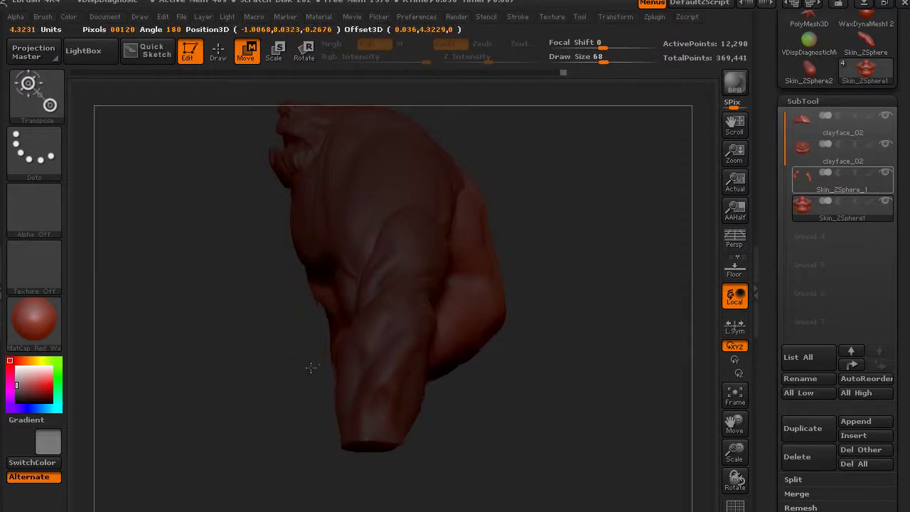
{"action": "key", "text": "ctrl+z"}
{"action": "left_click", "coordinate": [219, 51]}
{"action": "mouse_move", "coordinate": [214, 320]}
{"action": "left_mouse_down", "text": "shift"}
{"action": "mouse_move", "coordinate": [385, 436]}
{"action": "mouse_move", "coordinate": [362, 432]}
{"action": "mouse_move", "coordinate": [375, 330]}
{"action": "left_mouse_up", "text": "shift"}
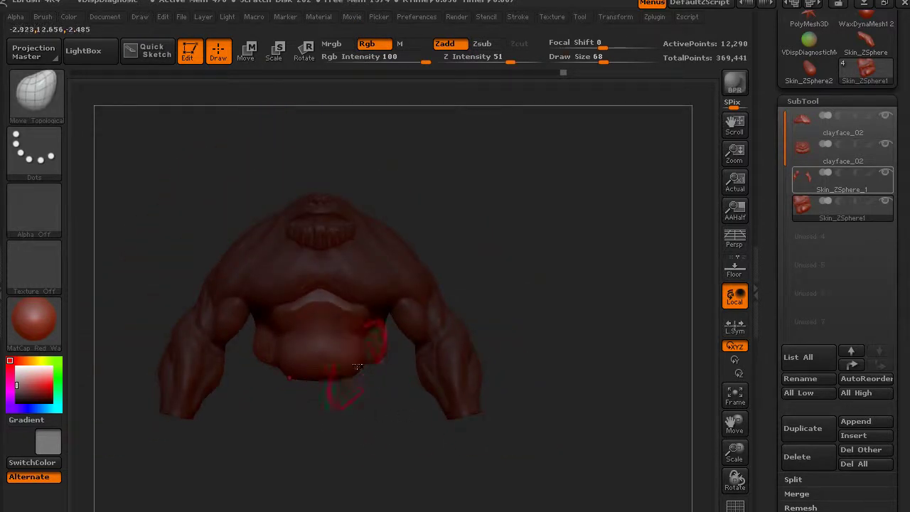
Set the brush size to 228, nudge the lower belly up, then reduce it to 103
{"action": "key", "text": "space"}
{"action": "left_click_drag", "start_coordinate": [334, 356], "coordinate": [400, 356]}
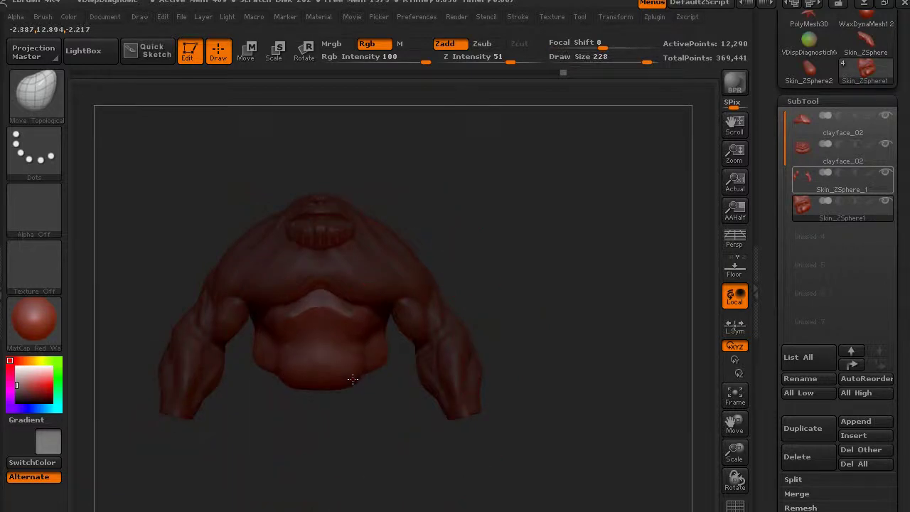
{"action": "left_click_drag", "start_coordinate": [353, 385], "coordinate": [352, 366]}
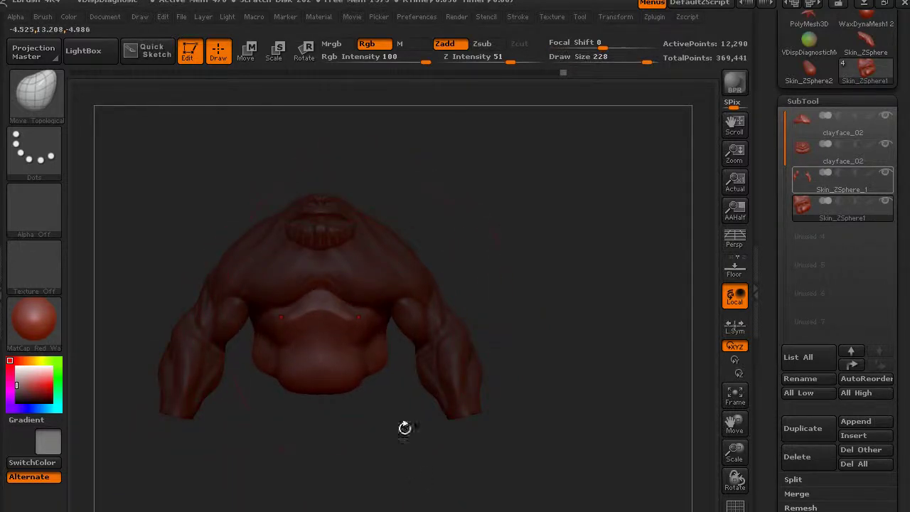
{"action": "left_click_drag", "start_coordinate": [406, 426], "coordinate": [423, 415]}
{"action": "key", "text": "space"}
{"action": "left_click_drag", "start_coordinate": [357, 328], "coordinate": [344, 297]}
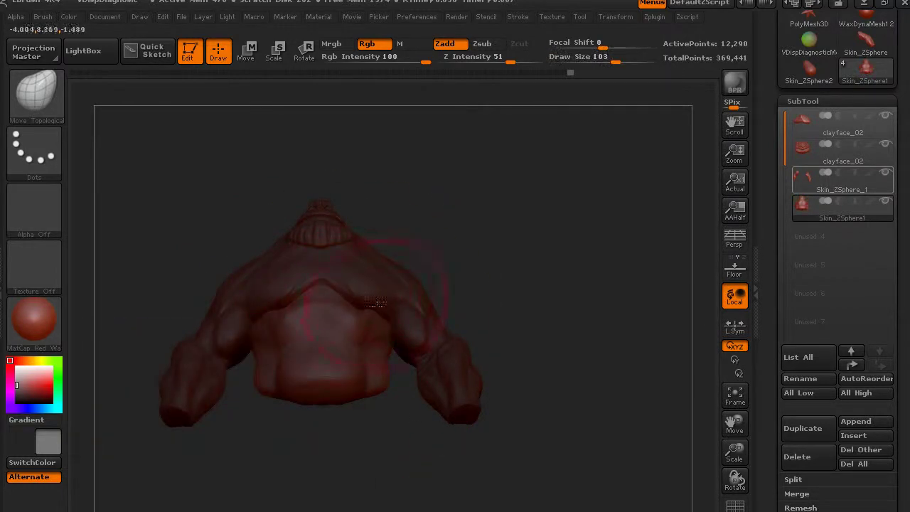
Pull the lower belly down and widen its bottom into a rounder paunch
{"action": "left_click_drag", "start_coordinate": [377, 307], "coordinate": [391, 361]}
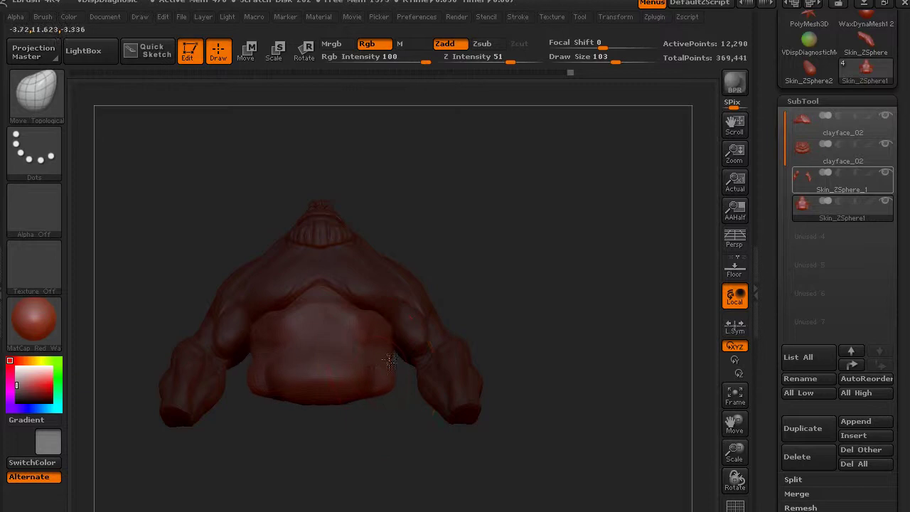
{"action": "left_click_drag", "start_coordinate": [378, 365], "coordinate": [369, 384]}
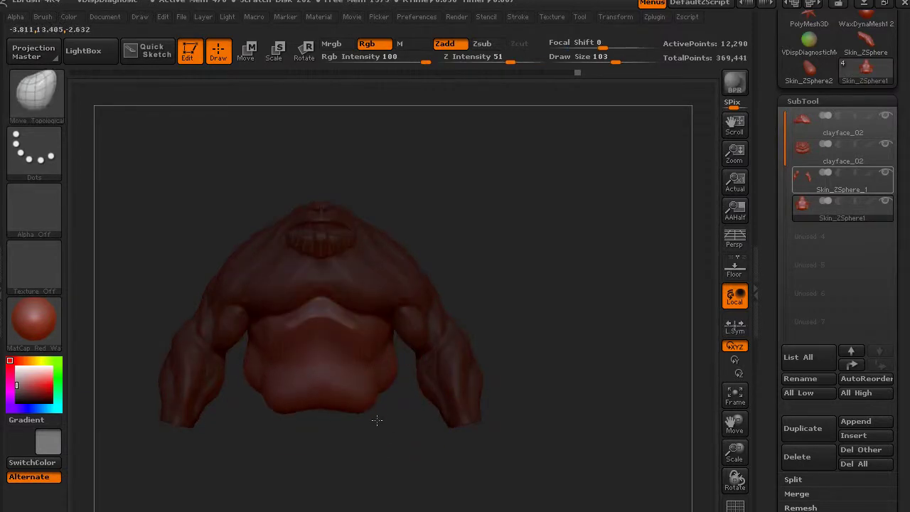
{"action": "left_click_drag", "start_coordinate": [370, 384], "coordinate": [323, 416]}
{"action": "mouse_move", "coordinate": [395, 405]}
{"action": "left_mouse_down"}
{"action": "mouse_move", "coordinate": [377, 398]}
{"action": "mouse_move", "coordinate": [393, 392]}
{"action": "left_mouse_up"}
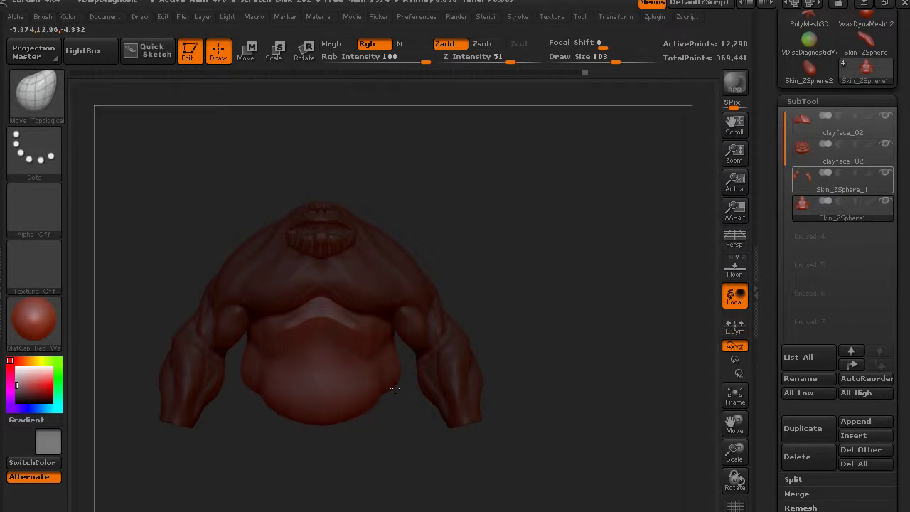
Push the belly's side bulge outward and turn the model back to front view
{"action": "left_click_drag", "start_coordinate": [582, 360], "coordinate": [504, 390]}
{"action": "mouse_move", "coordinate": [456, 344]}
{"action": "left_mouse_down"}
{"action": "mouse_move", "coordinate": [470, 318]}
{"action": "mouse_move", "coordinate": [472, 336]}
{"action": "left_mouse_up"}
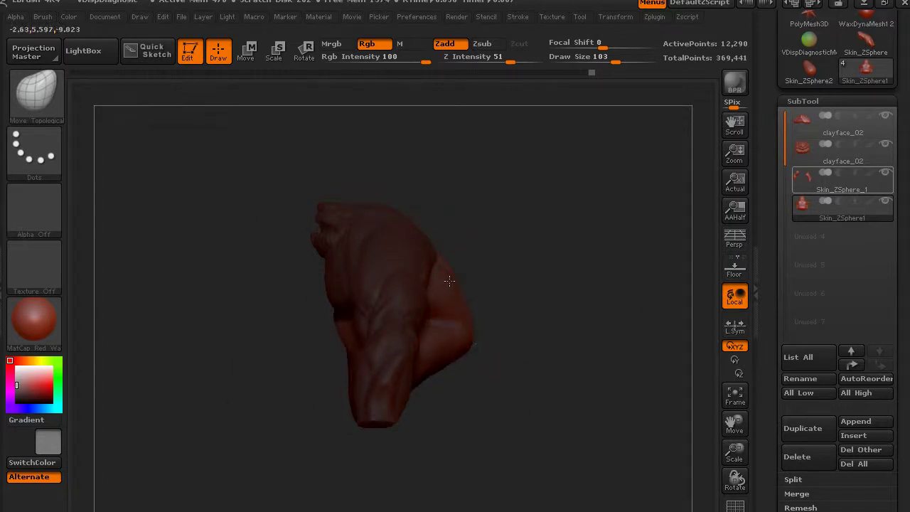
{"action": "mouse_move", "coordinate": [388, 367]}
{"action": "left_mouse_down"}
{"action": "mouse_move", "coordinate": [389, 425]}
{"action": "mouse_move", "coordinate": [336, 360]}
{"action": "left_mouse_up"}
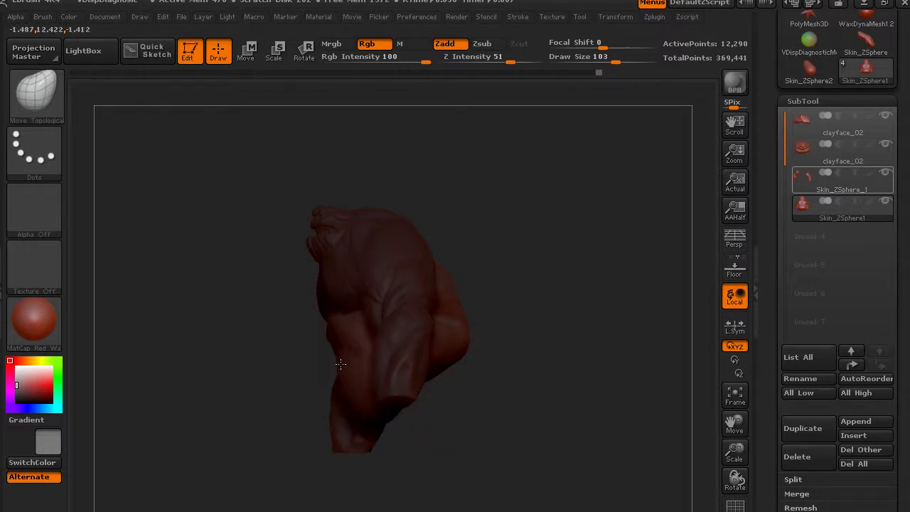
{"action": "left_click_drag", "start_coordinate": [246, 364], "coordinate": [341, 366]}
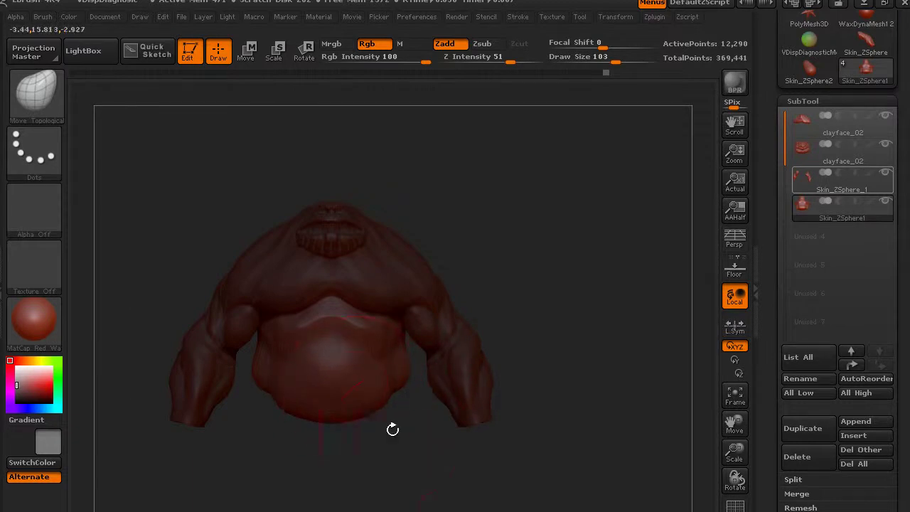
{"action": "left_click_drag", "start_coordinate": [392, 429], "coordinate": [369, 385]}
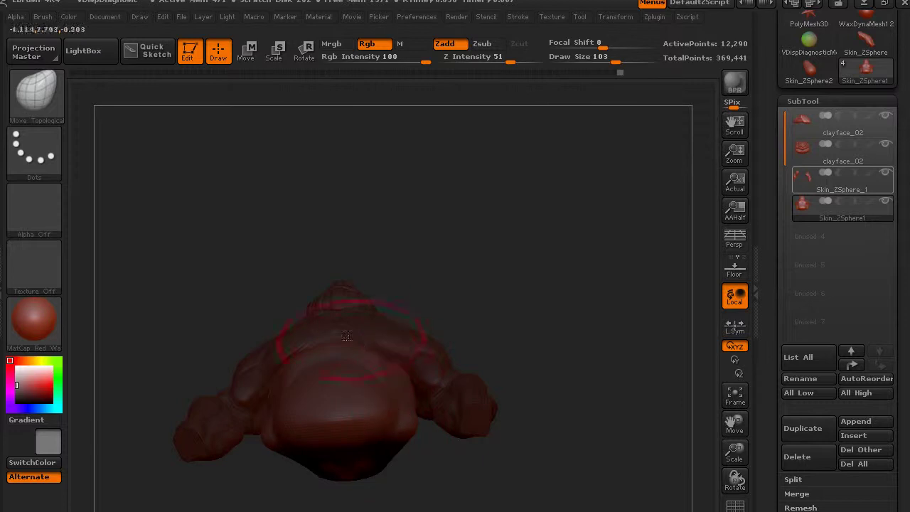
{"action": "mouse_move", "coordinate": [476, 292]}
{"action": "left_mouse_down"}
{"action": "mouse_move", "coordinate": [575, 313]}
{"action": "mouse_move", "coordinate": [580, 290]}
{"action": "mouse_move", "coordinate": [597, 317]}
{"action": "mouse_move", "coordinate": [614, 320]}
{"action": "mouse_move", "coordinate": [613, 299]}
{"action": "left_mouse_up"}
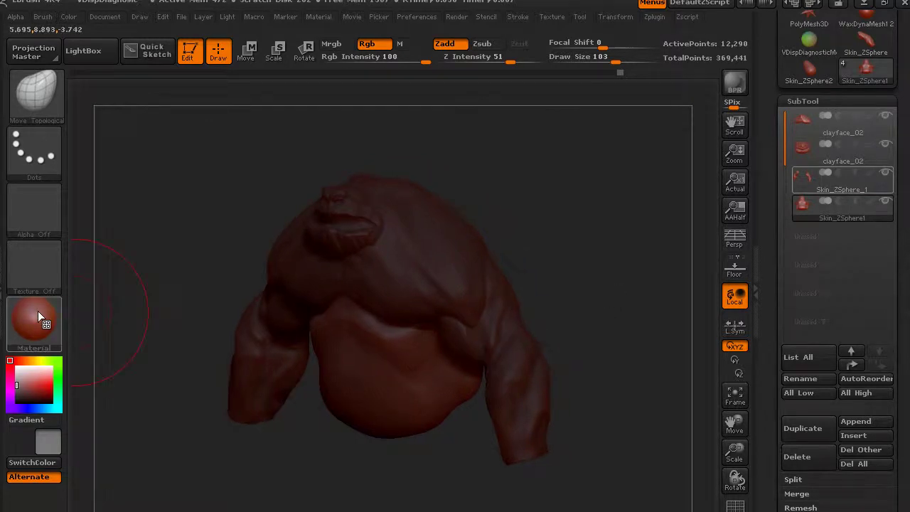
Apply the SkinShade4 material and render a BPR view of the creature from the side
{"action": "left_click", "coordinate": [39, 312]}
{"action": "left_click", "coordinate": [274, 231]}
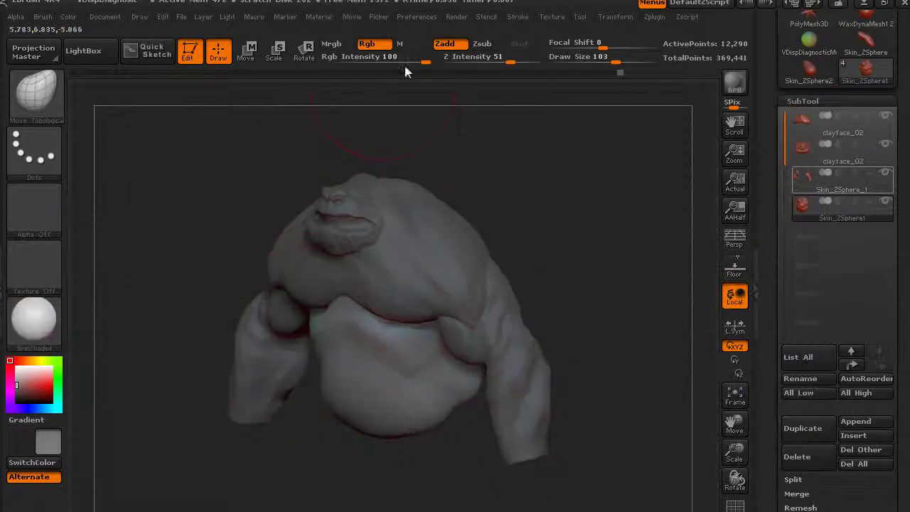
{"action": "mouse_move", "coordinate": [520, 226]}
{"action": "left_mouse_down"}
{"action": "mouse_move", "coordinate": [475, 294]}
{"action": "mouse_move", "coordinate": [525, 238]}
{"action": "left_mouse_up"}
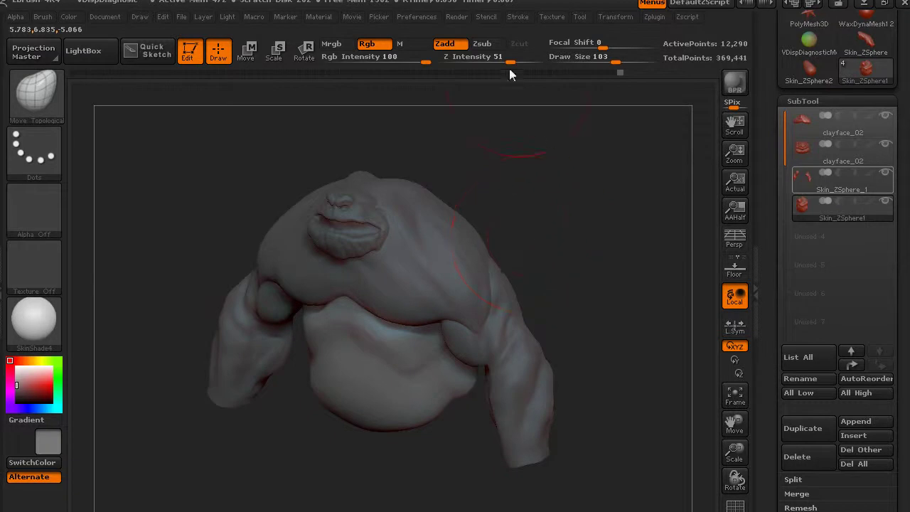
{"action": "left_click", "coordinate": [737, 81]}
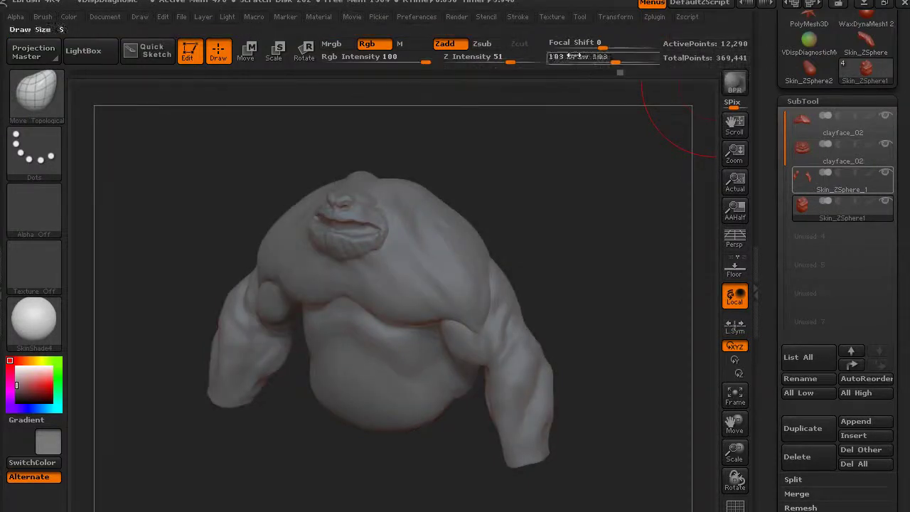
Look over the Bpr AO and Render Properties settings, then run a fresh BPR render
{"action": "left_click", "coordinate": [459, 17]}
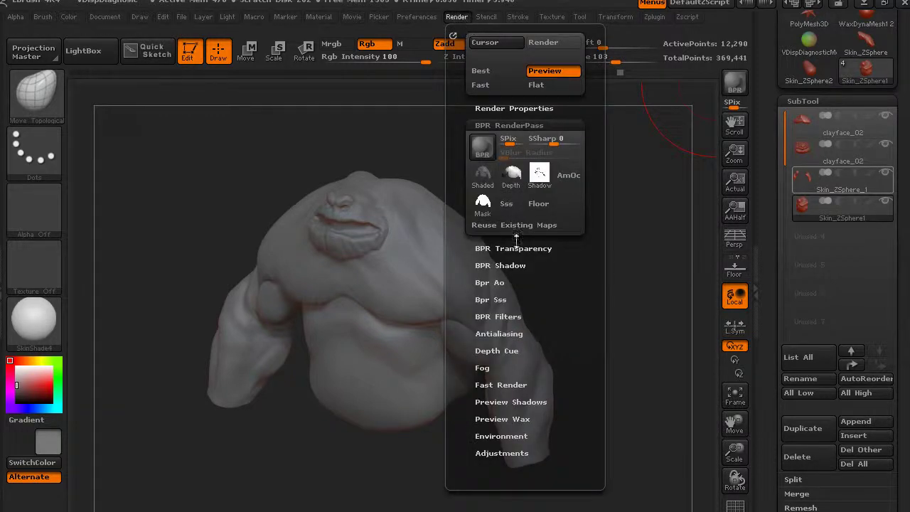
{"action": "left_click", "coordinate": [495, 282]}
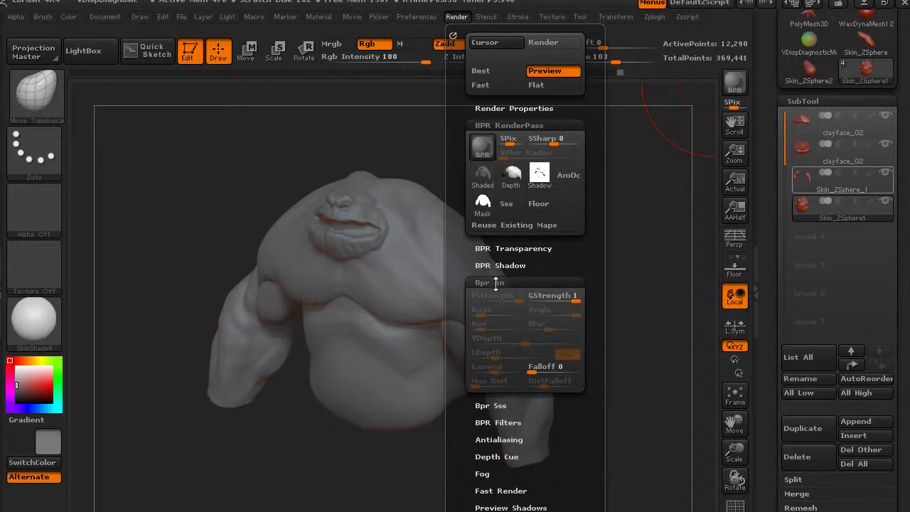
{"action": "left_click", "coordinate": [506, 108]}
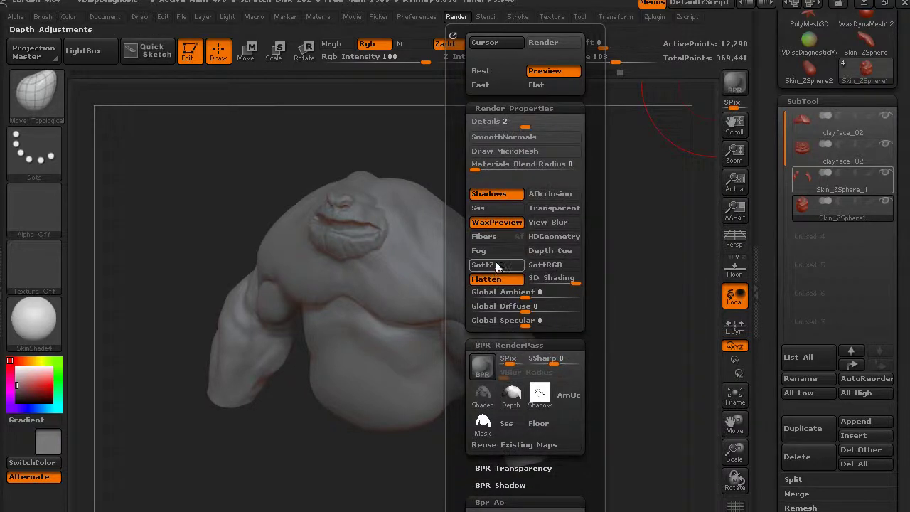
{"action": "left_click", "coordinate": [527, 109]}
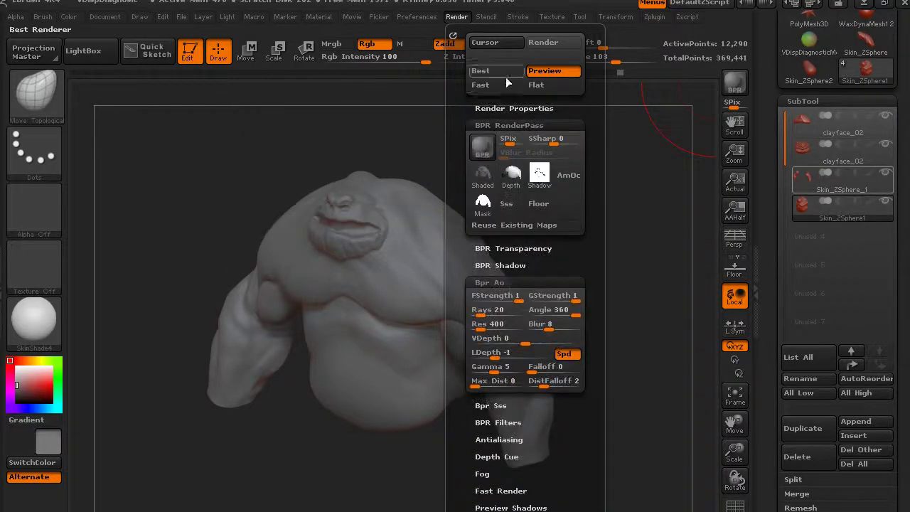
{"action": "left_click", "coordinate": [739, 85]}
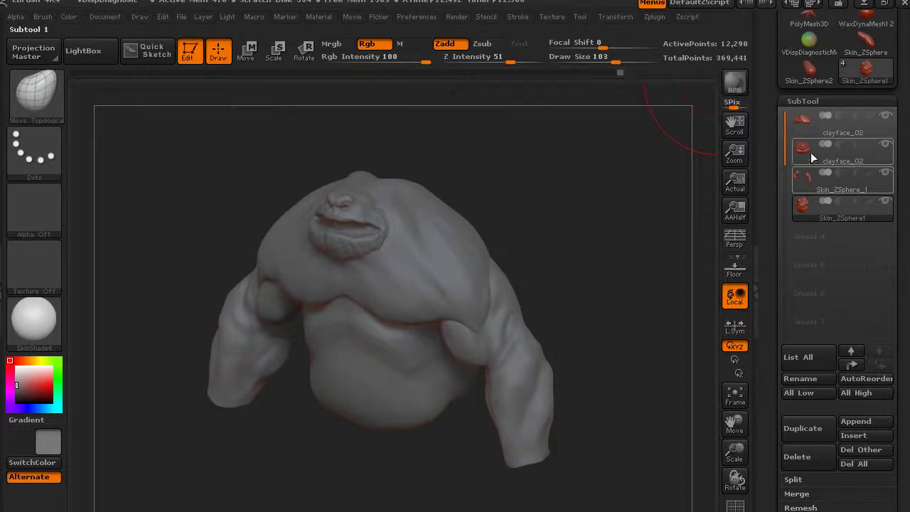
Activate Skin_ZSphere_1 via clayface_02 and bulk out the arms' outer edges symmetrically
{"action": "mouse_move", "coordinate": [839, 122]}
{"action": "left_click", "coordinate": [802, 117]}
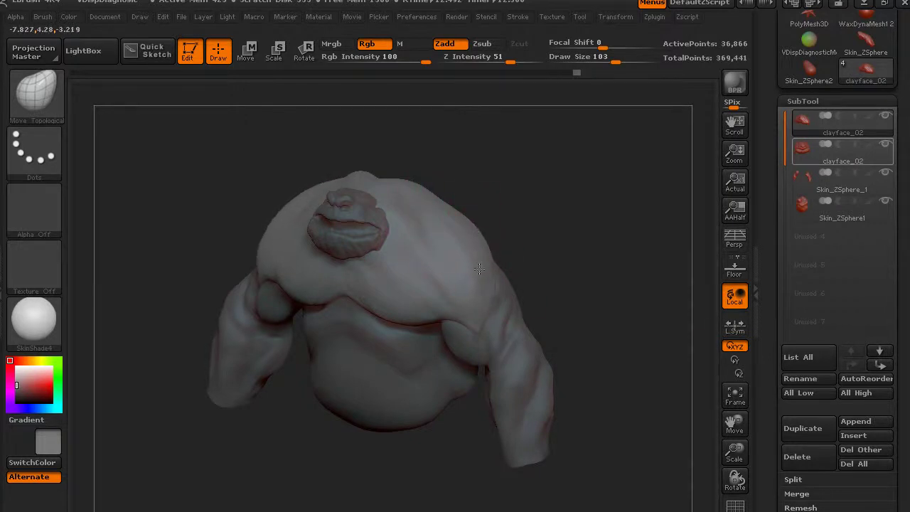
{"action": "left_click", "coordinate": [804, 186]}
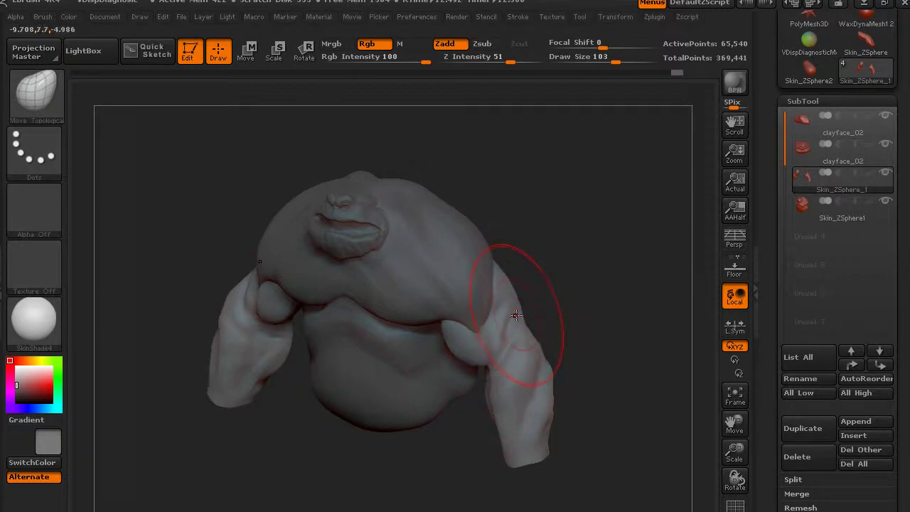
{"action": "left_click_drag", "start_coordinate": [488, 395], "coordinate": [493, 382]}
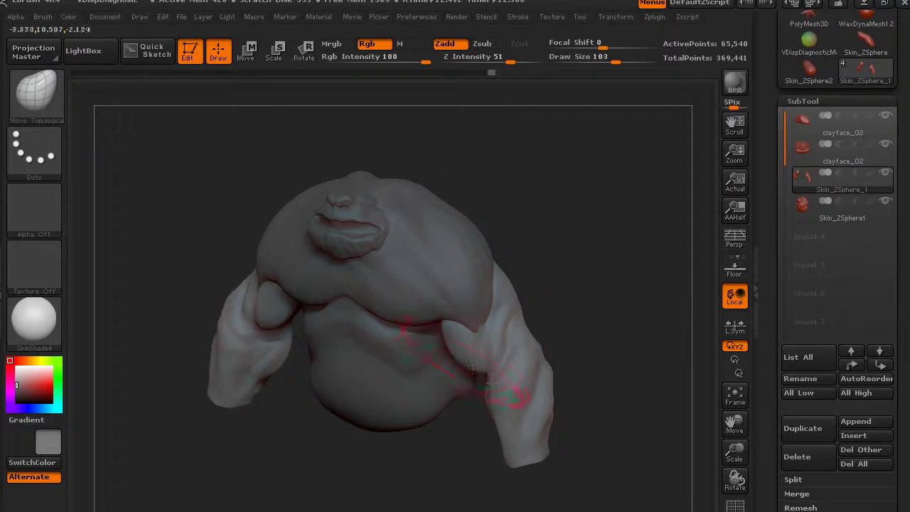
{"action": "left_click_drag", "start_coordinate": [462, 360], "coordinate": [462, 357]}
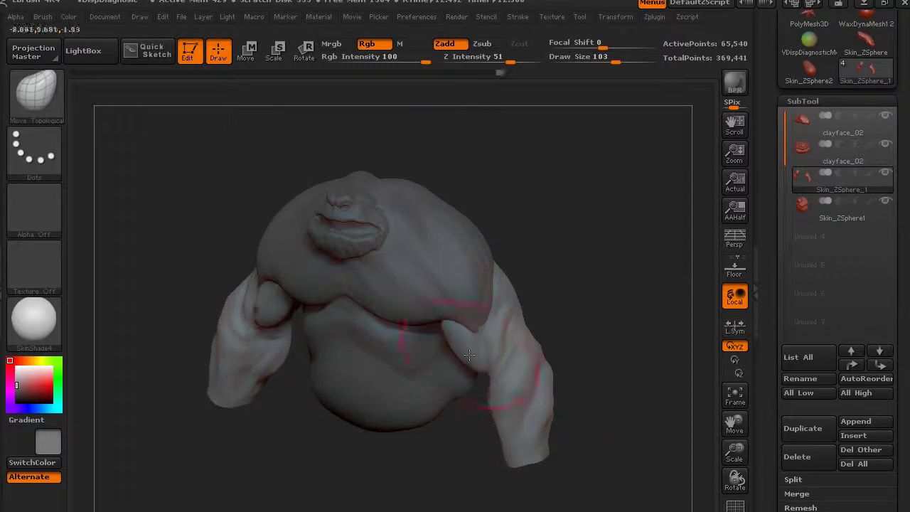
{"action": "left_click_drag", "start_coordinate": [553, 414], "coordinate": [565, 419]}
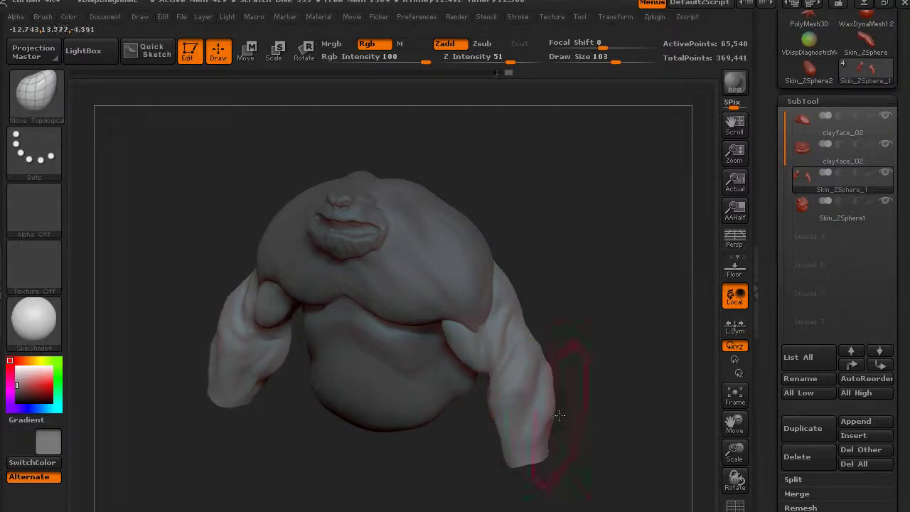